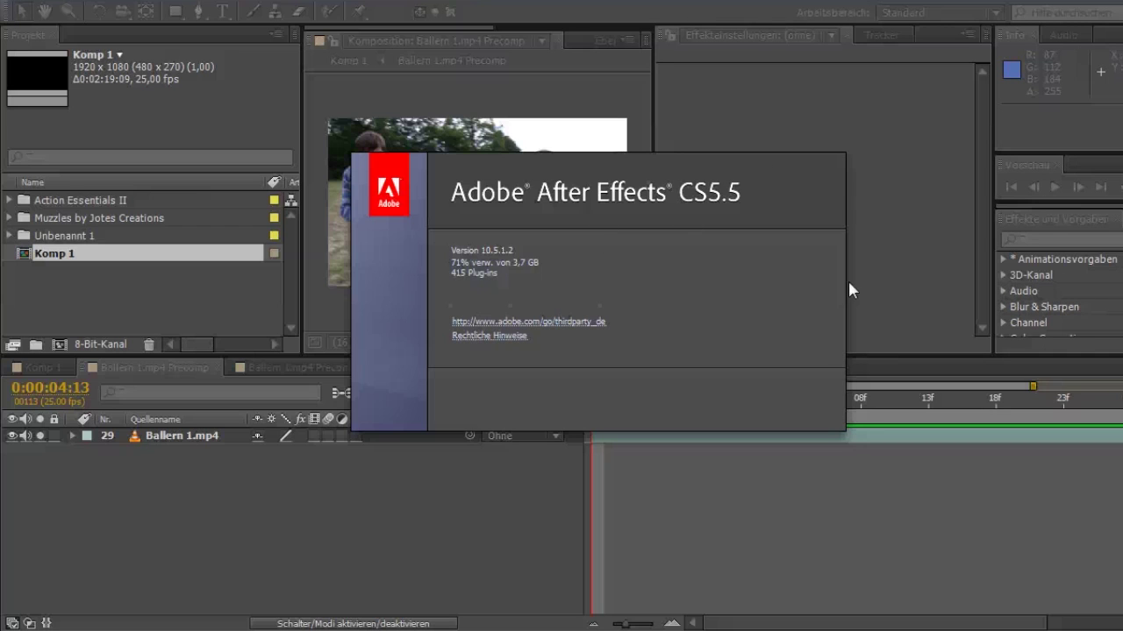
# Step: Dismiss the After Effects version information window over the composition
pyautogui.click(595, 406)
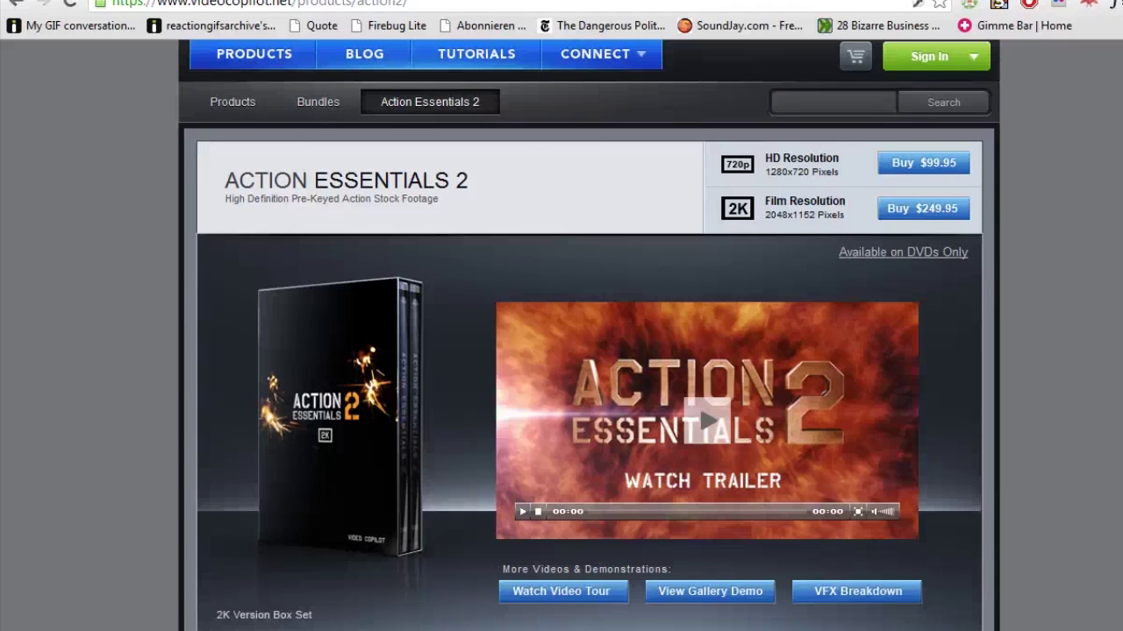
# Step: Browse the Action Essentials 2 features and prices, then return to After Effects
pyautogui.scroll(-1, 562, 351)
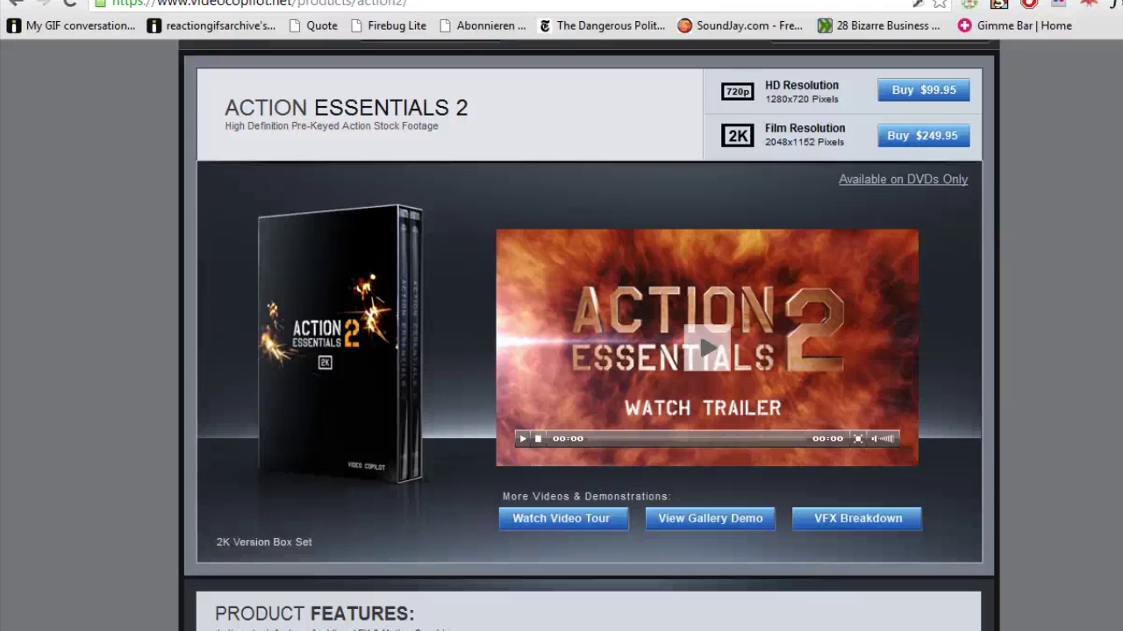
pyautogui.scroll(-1, 885, 307)
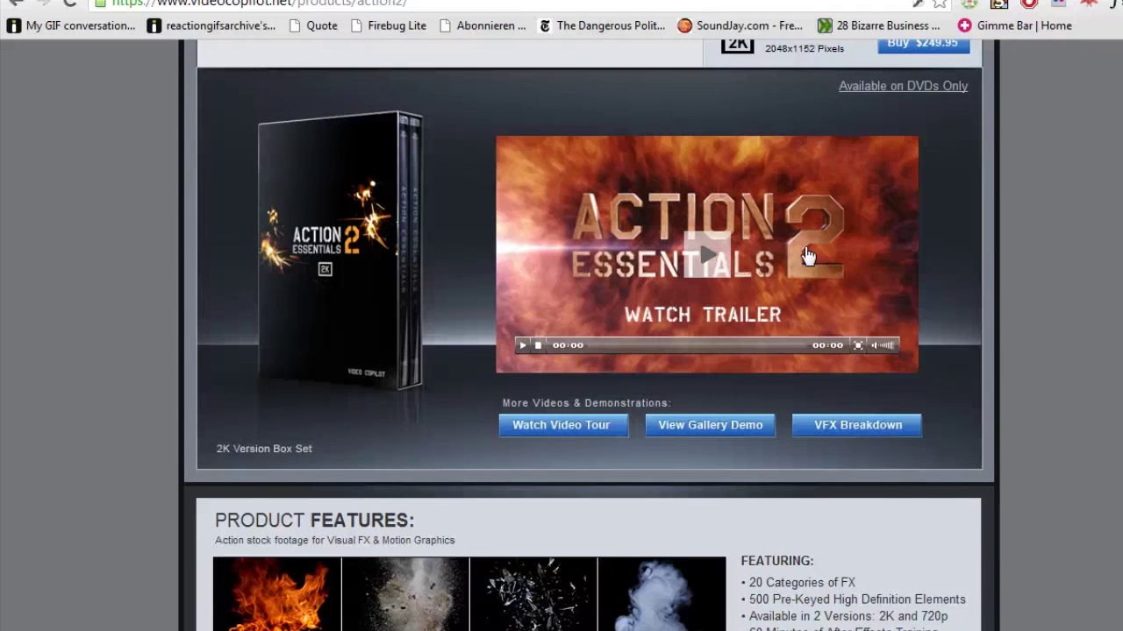
pyautogui.scroll(-2, 789, 250)
pyautogui.scroll(-2, 503, 357)
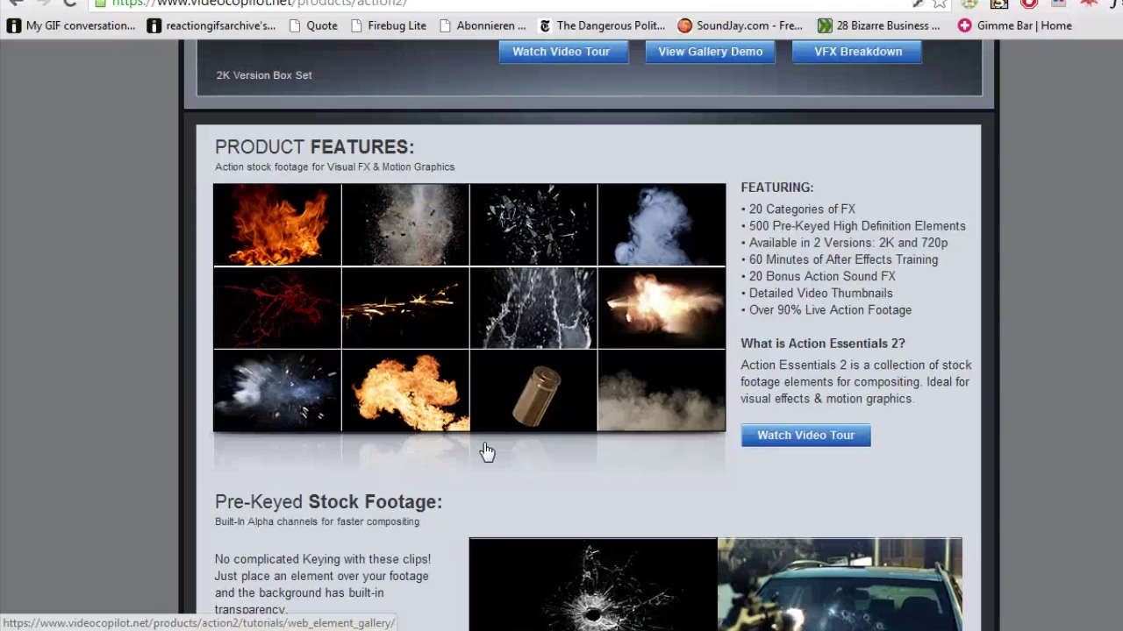
pyautogui.scroll(3, 780, 263)
pyautogui.scroll(3, 780, 263)
pyautogui.scroll(-1, 781, 282)
pyautogui.hotkey('alt', 'Tab')
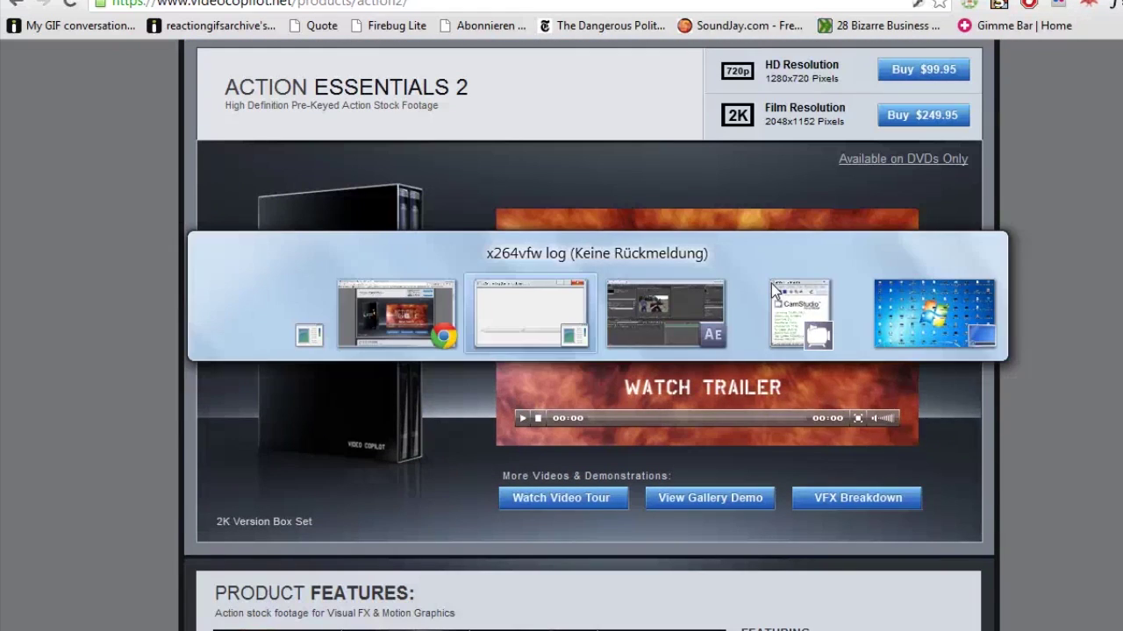
pyautogui.hotkey('alt', 'Tab')
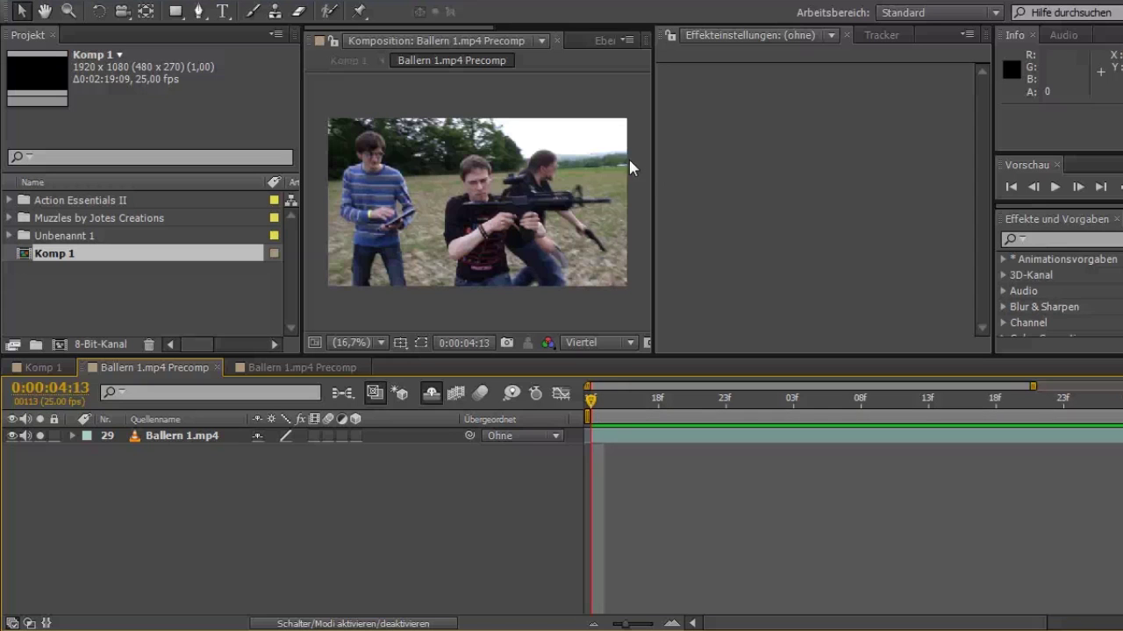
# Step: Widen the Composition viewer, preview Ballern 1.mp4 Precomp, and park near 0:00:05:09
pyautogui.moveTo(656, 167); pyautogui.dragTo(704, 168)
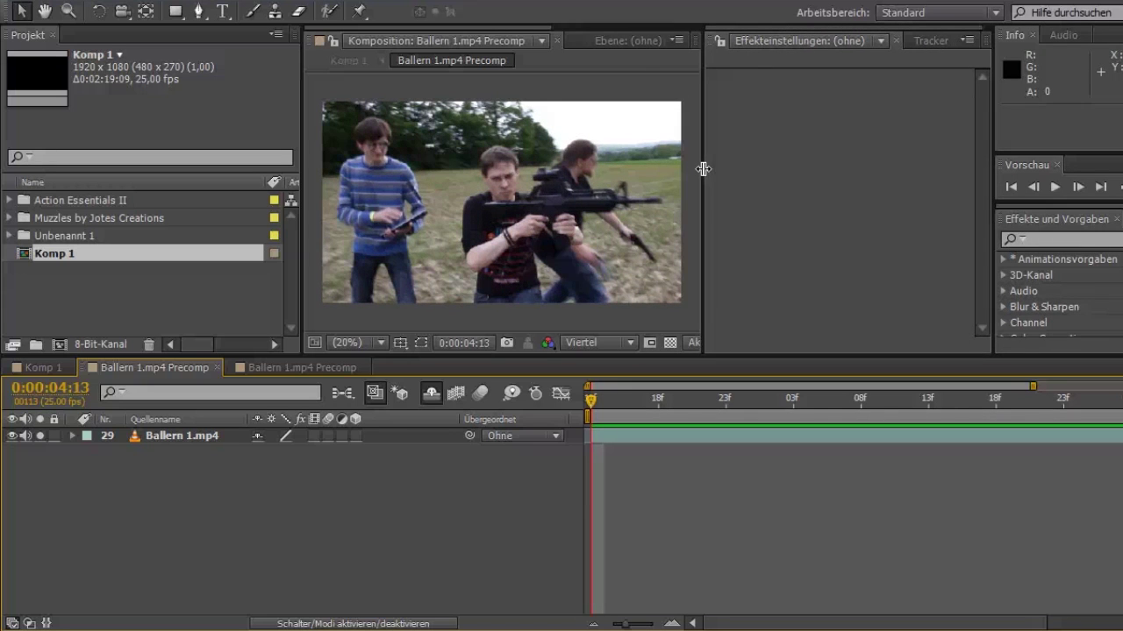
pyautogui.click(58, 293)
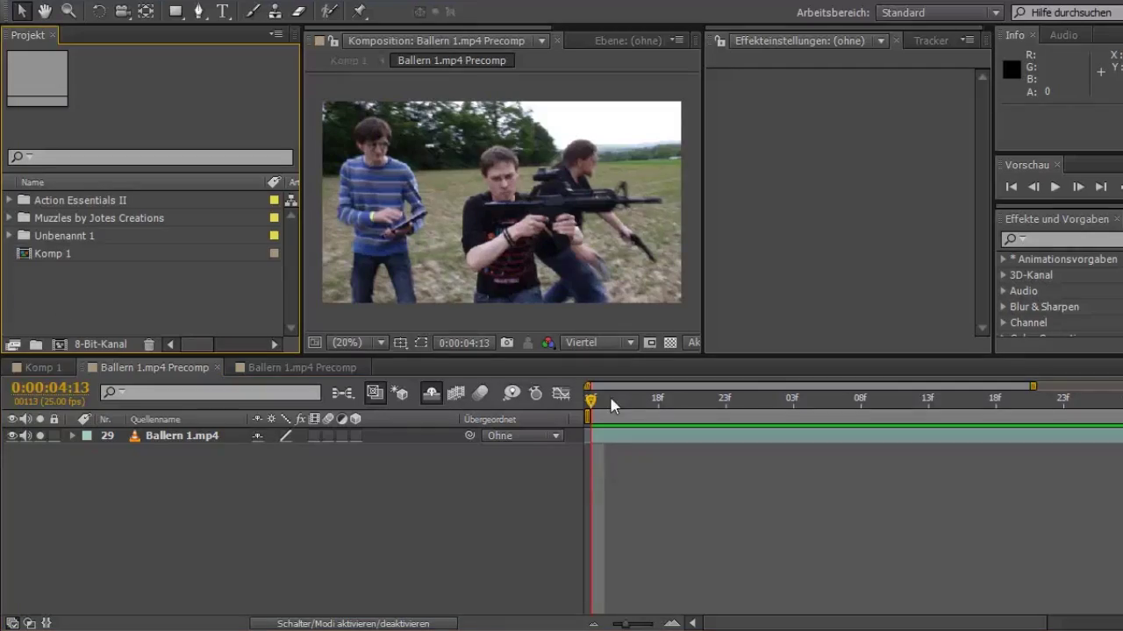
pyautogui.click(571, 405)
pyautogui.press('space')
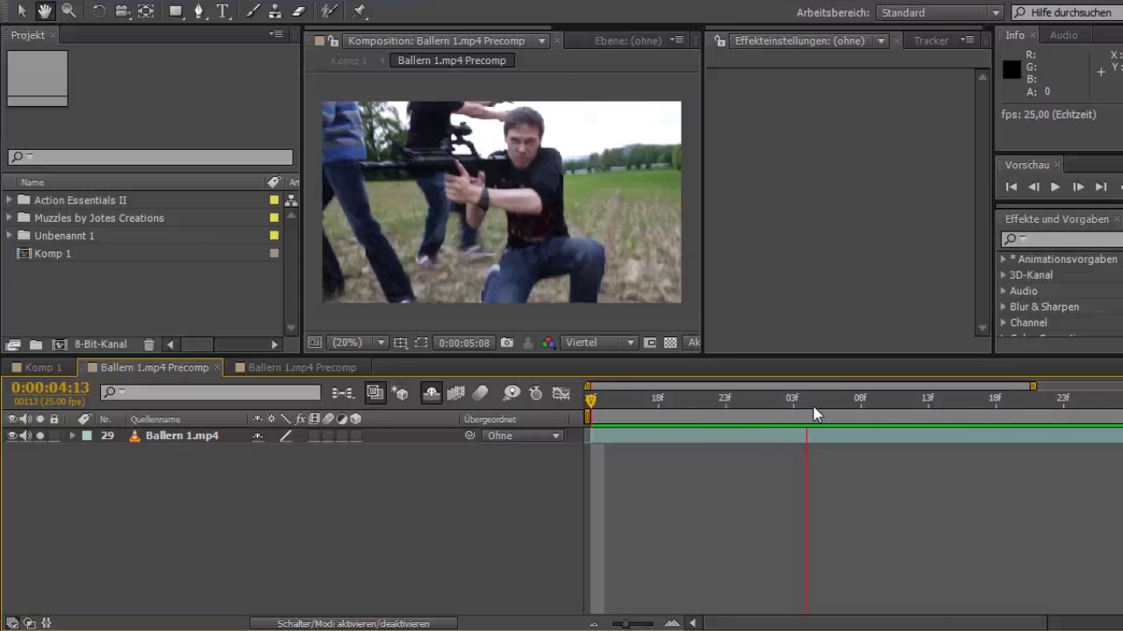
pyautogui.moveTo(859, 400); pyautogui.dragTo(822, 401)
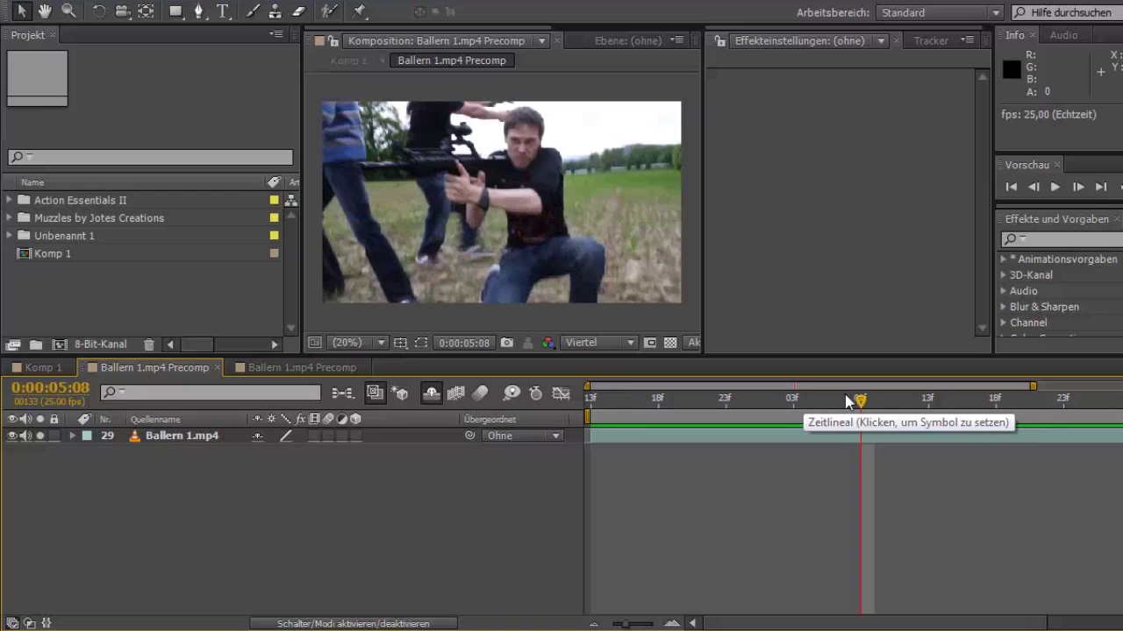
pyautogui.press('space')
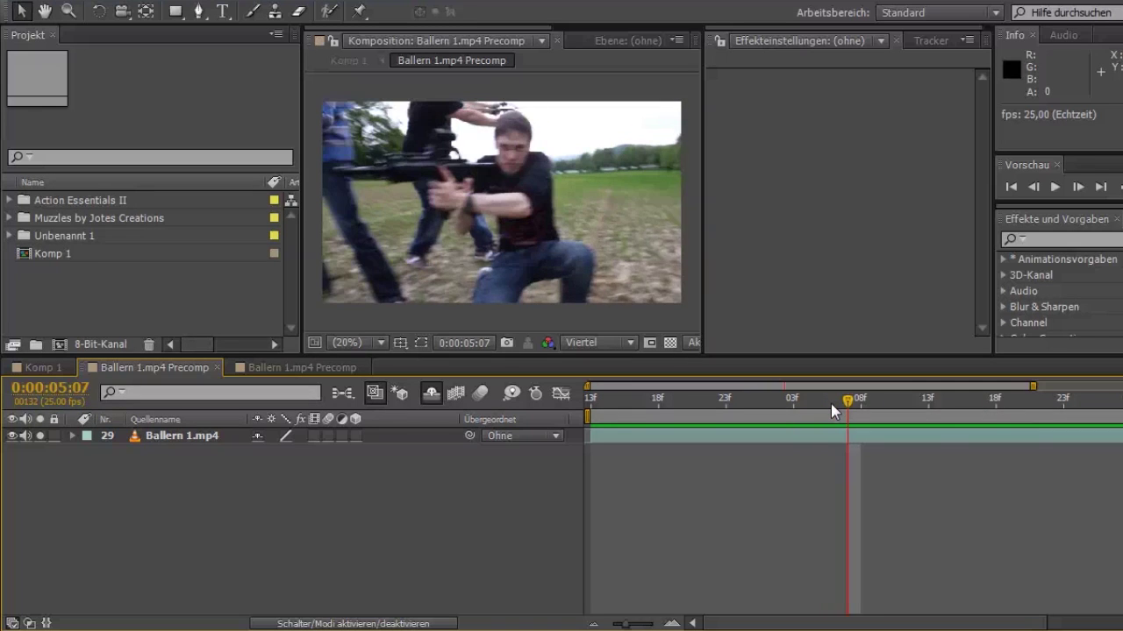
# Step: Expand Action Essentials II > 11. Muzzle_Flashes and select Muzzle_Flash_17.mov
pyautogui.click(9, 200)
pyautogui.scroll(-1, 79, 258)
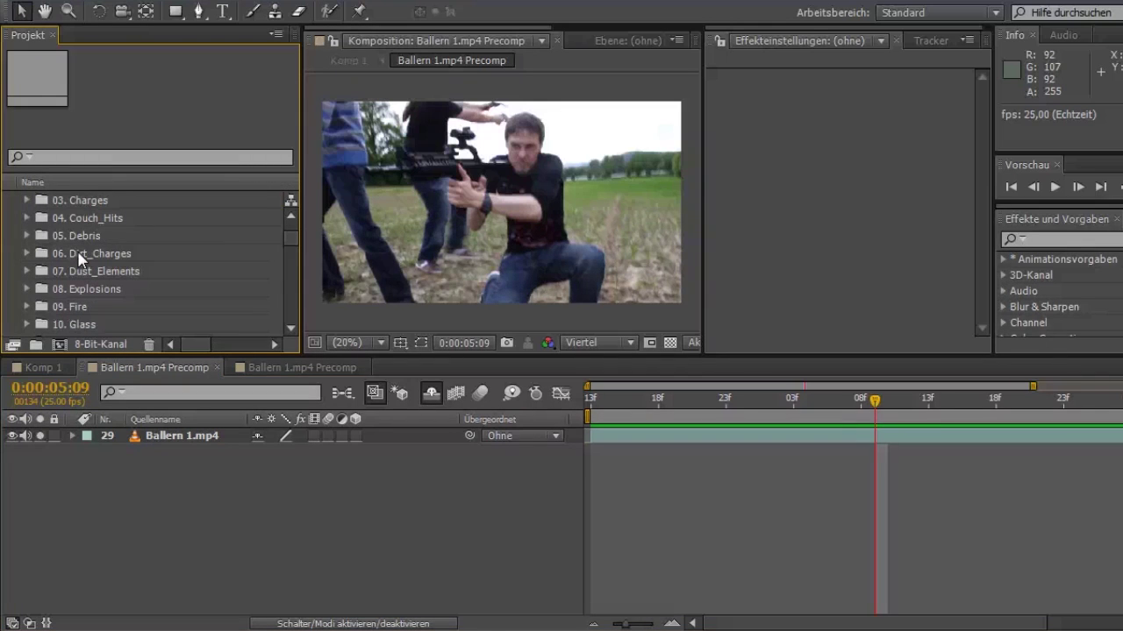
pyautogui.scroll(-1, 37, 261)
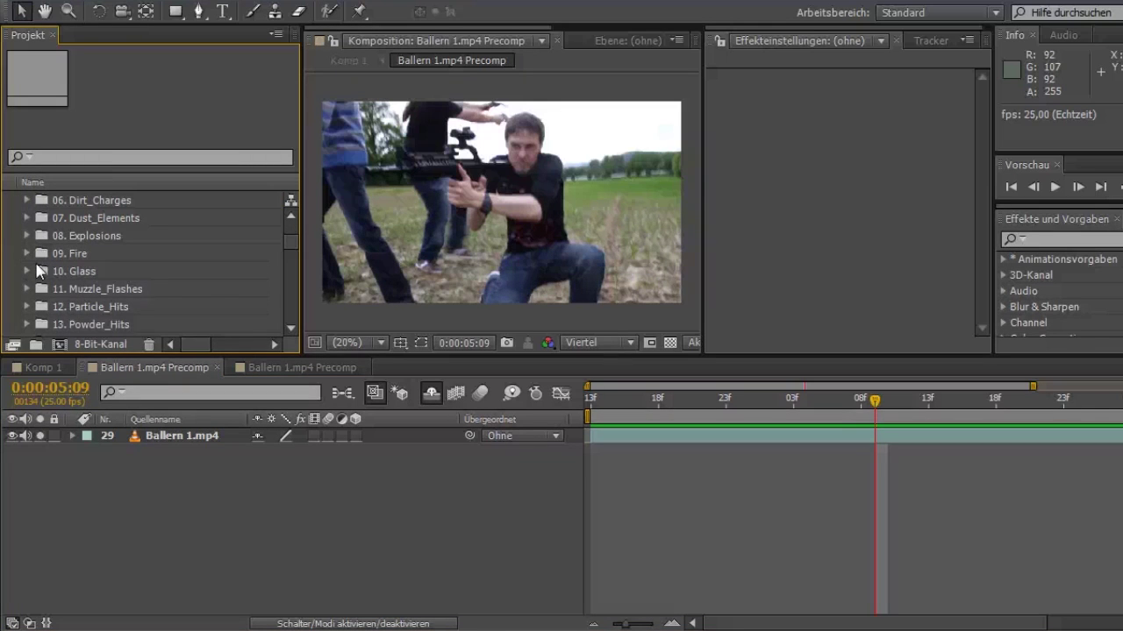
pyautogui.doubleClick(59, 294)
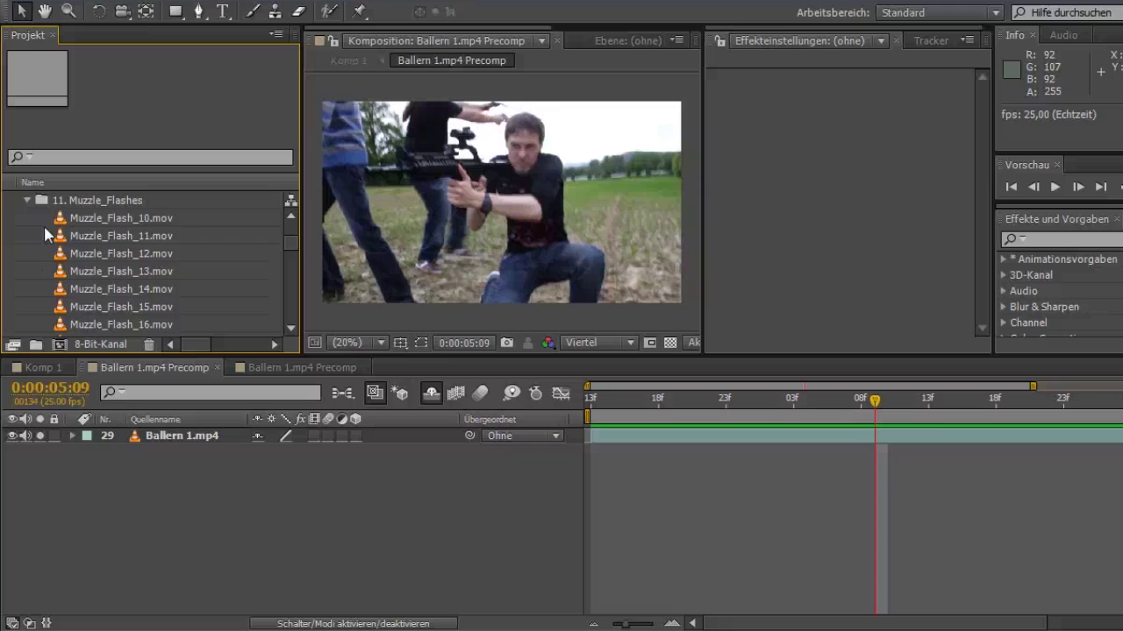
pyautogui.scroll(-2, 98, 287)
pyautogui.click(97, 236)
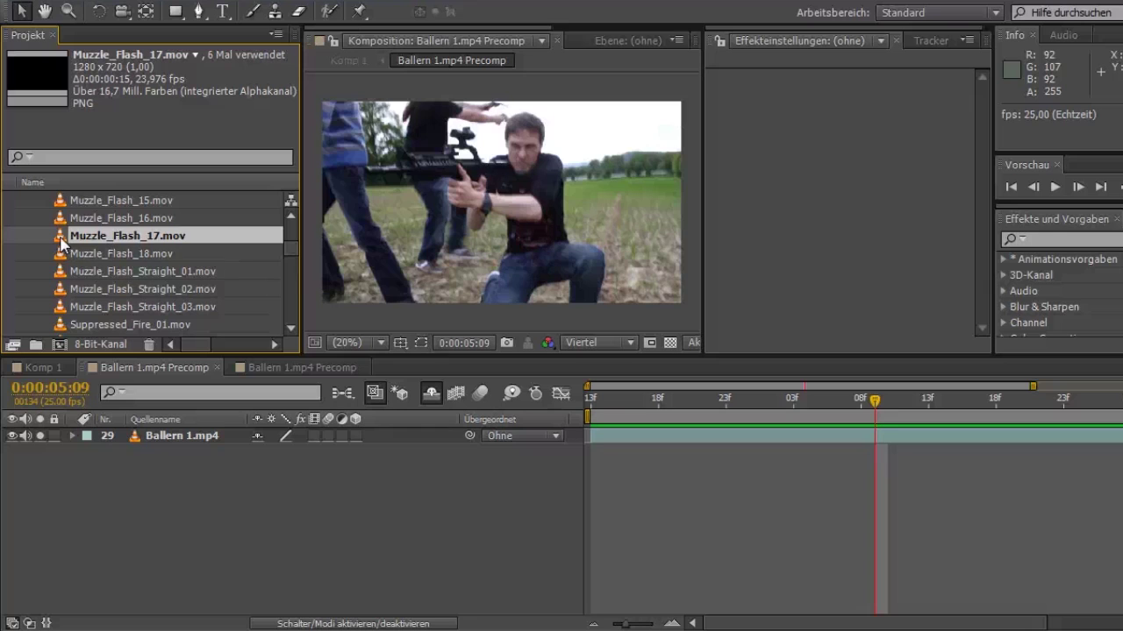
# Step: Open Muzzle_Flash_17.mov in the Footage viewer and play its 15-frame flash
pyautogui.scroll(1, 61, 244)
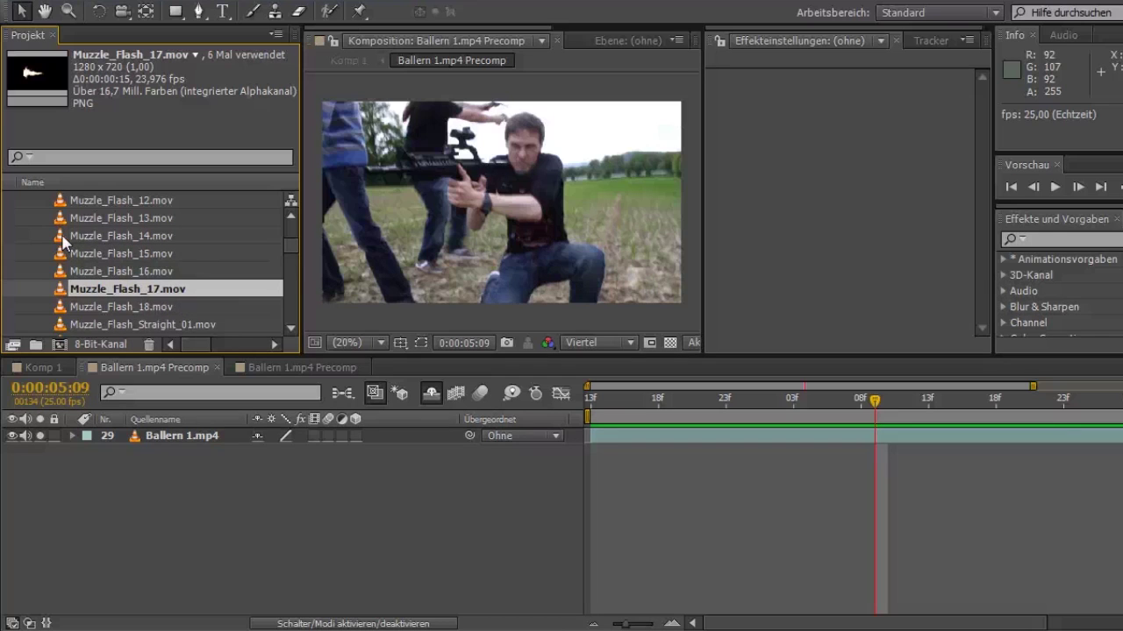
pyautogui.doubleClick(62, 291)
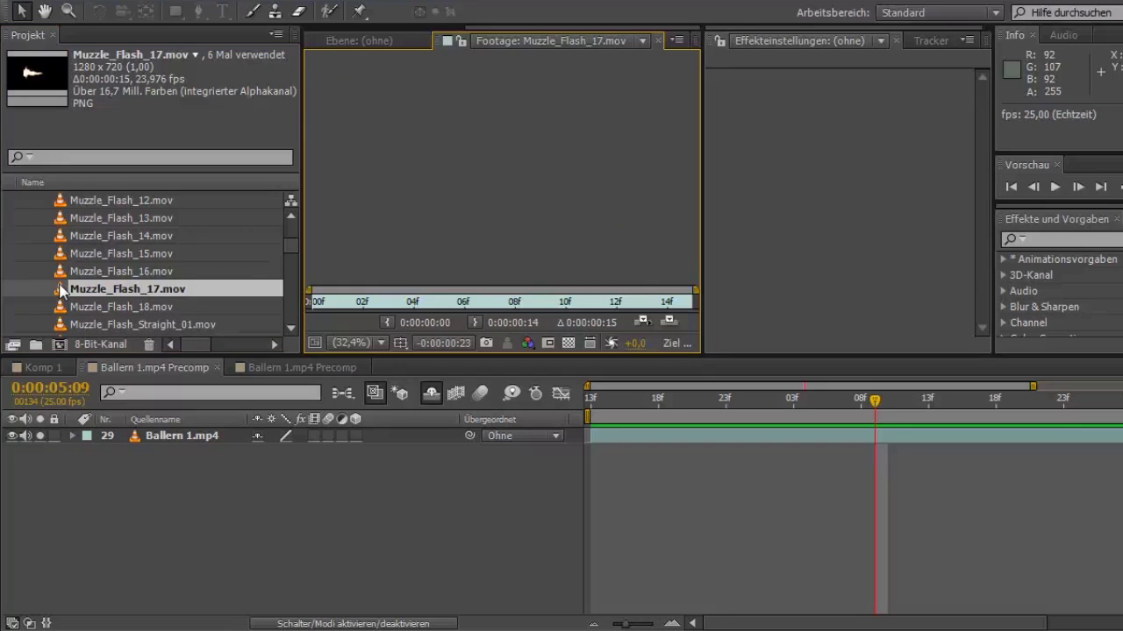
pyautogui.click(316, 302)
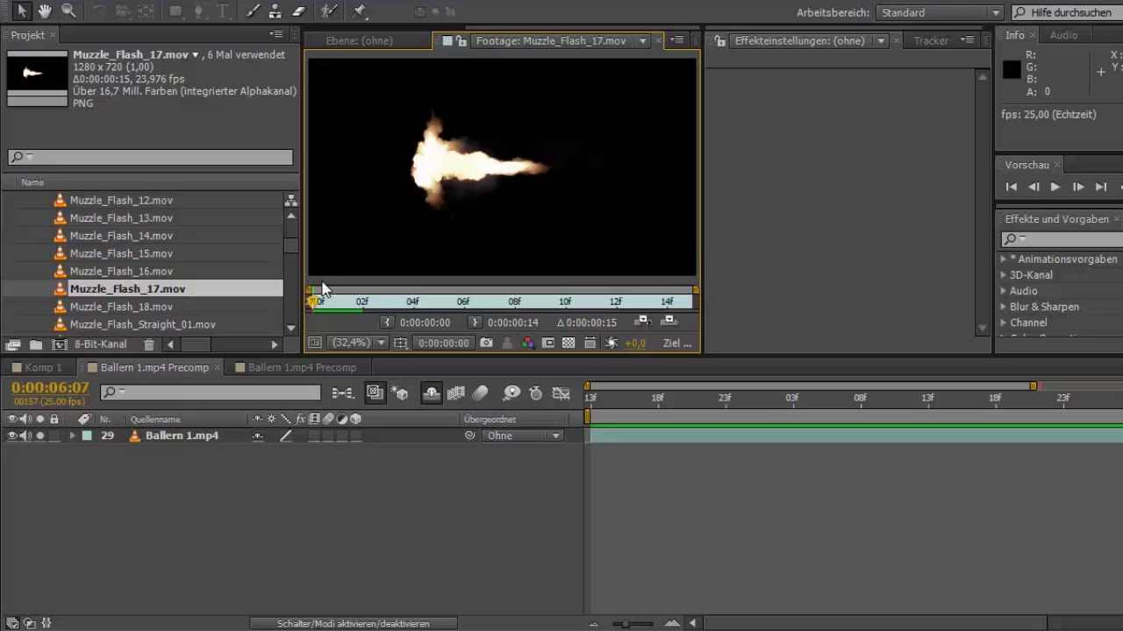
pyautogui.press('space')
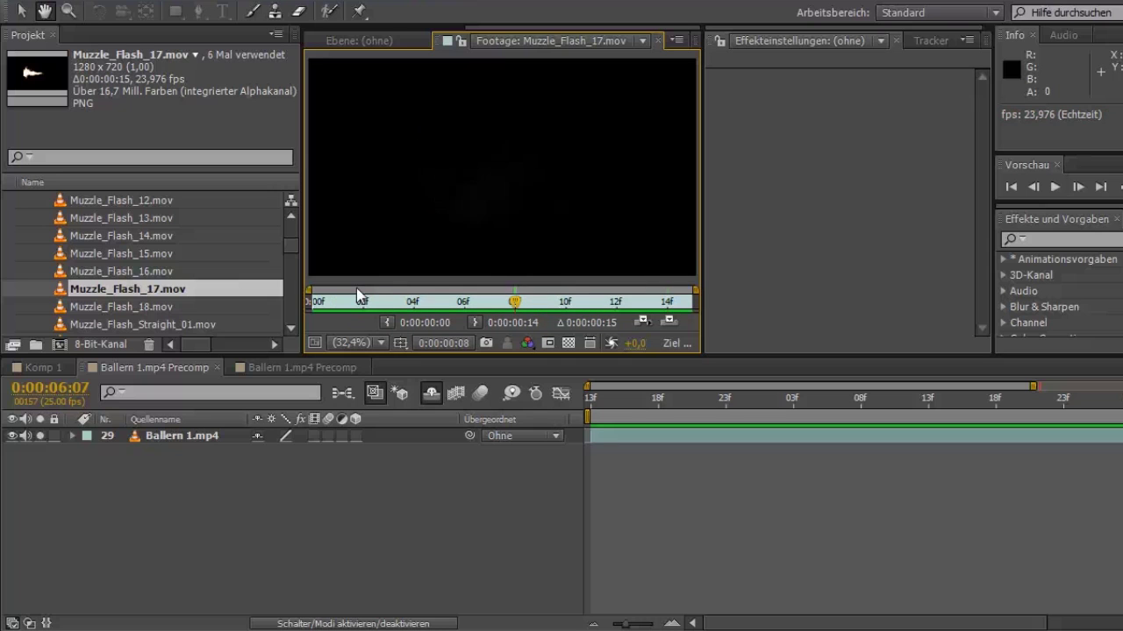
pyautogui.press('space')
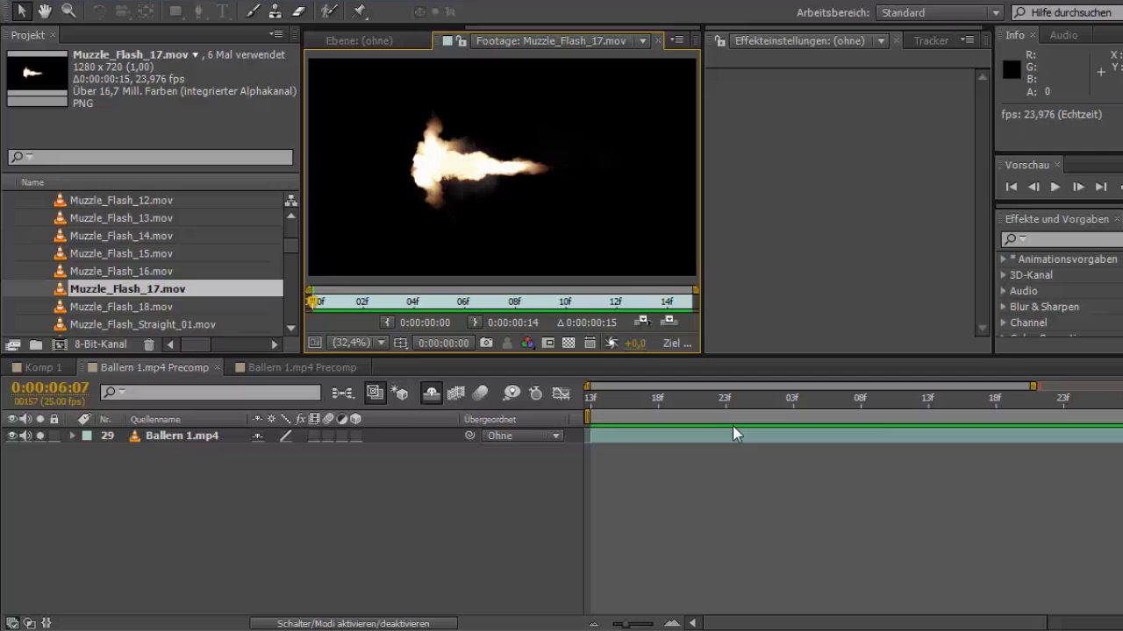
# Step: Add Muzzle_Flash_17.mov to the precomp and start the layer at the current time
pyautogui.moveTo(733, 425); pyautogui.dragTo(737, 435)
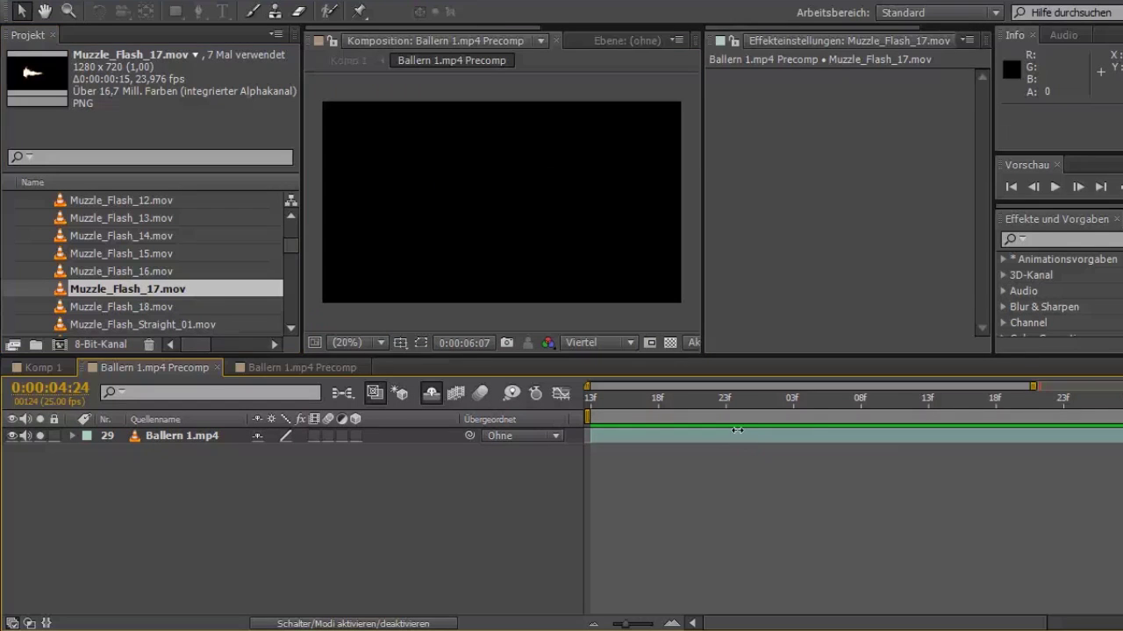
pyautogui.click(738, 401)
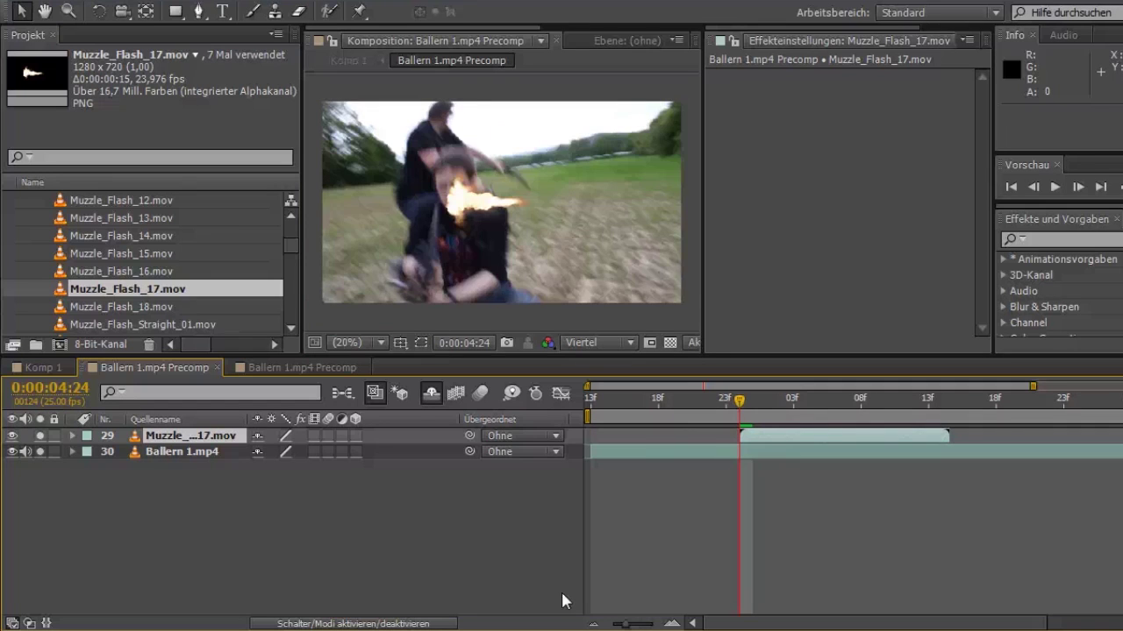
pyautogui.moveTo(621, 624)
pyautogui.mouseDown()
pyautogui.moveTo(646, 624)
pyautogui.moveTo(624, 623)
pyautogui.mouseUp()
pyautogui.moveTo(814, 405); pyautogui.dragTo(917, 409)
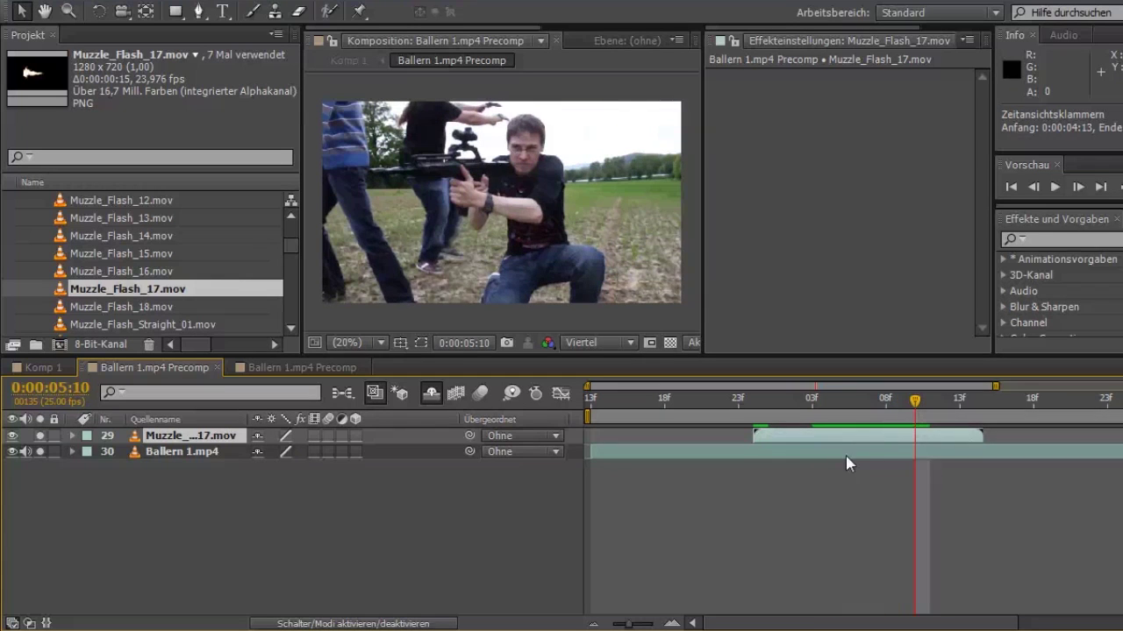
pyautogui.press('[')
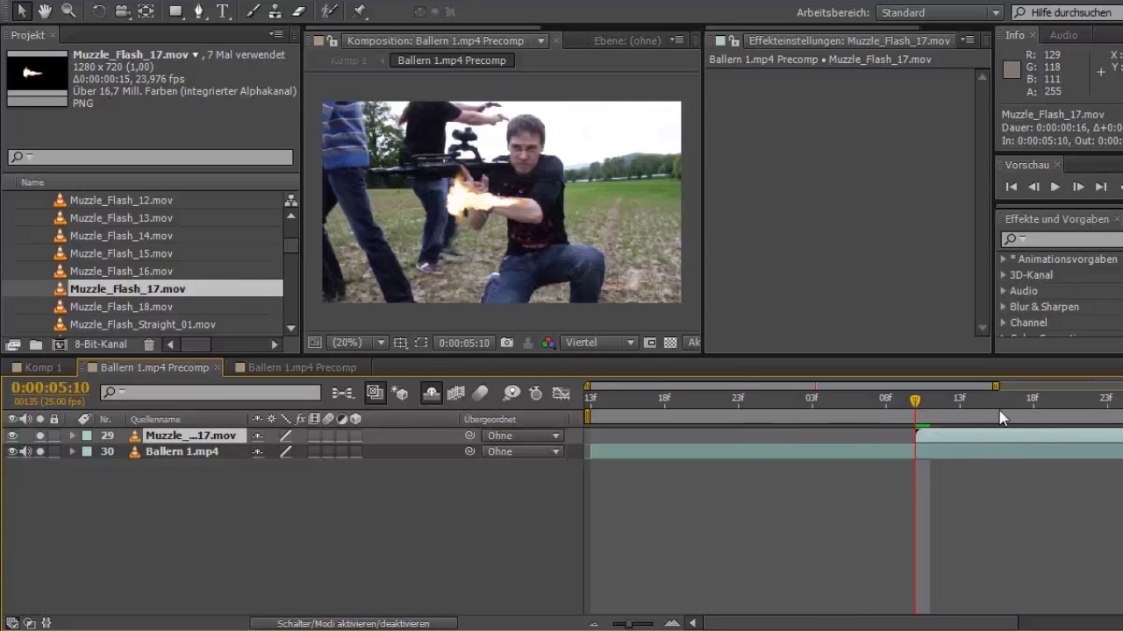
# Step: Rotate the flash to about 171°, scale it to 192%, and place it on the rifle barrel
pyautogui.click(506, 209)
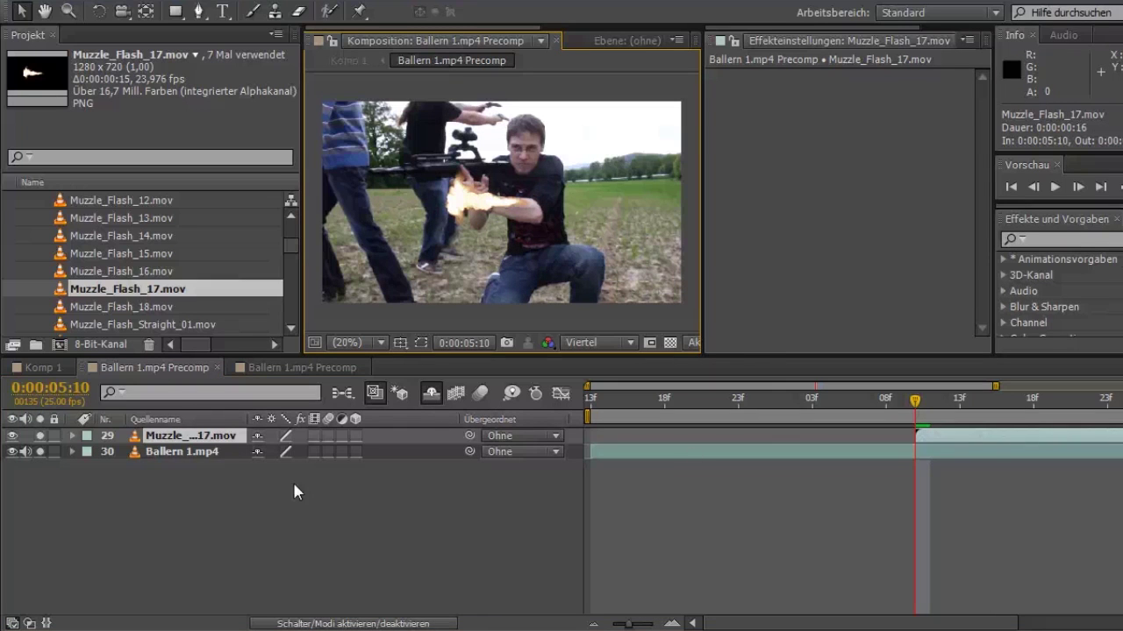
pyautogui.click(72, 436)
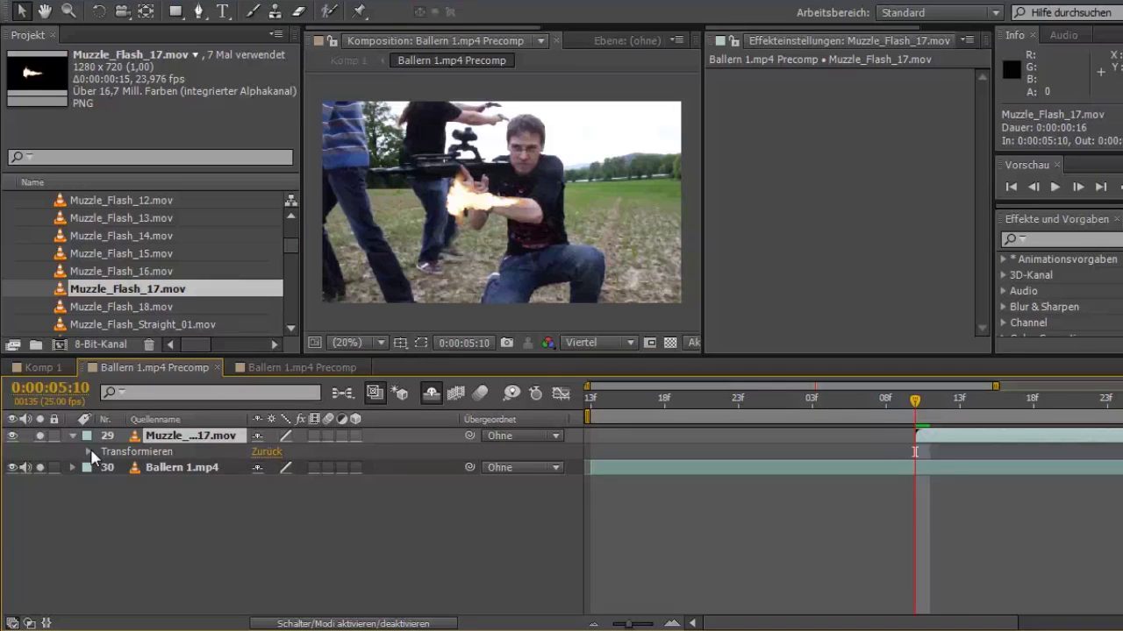
pyautogui.click(89, 451)
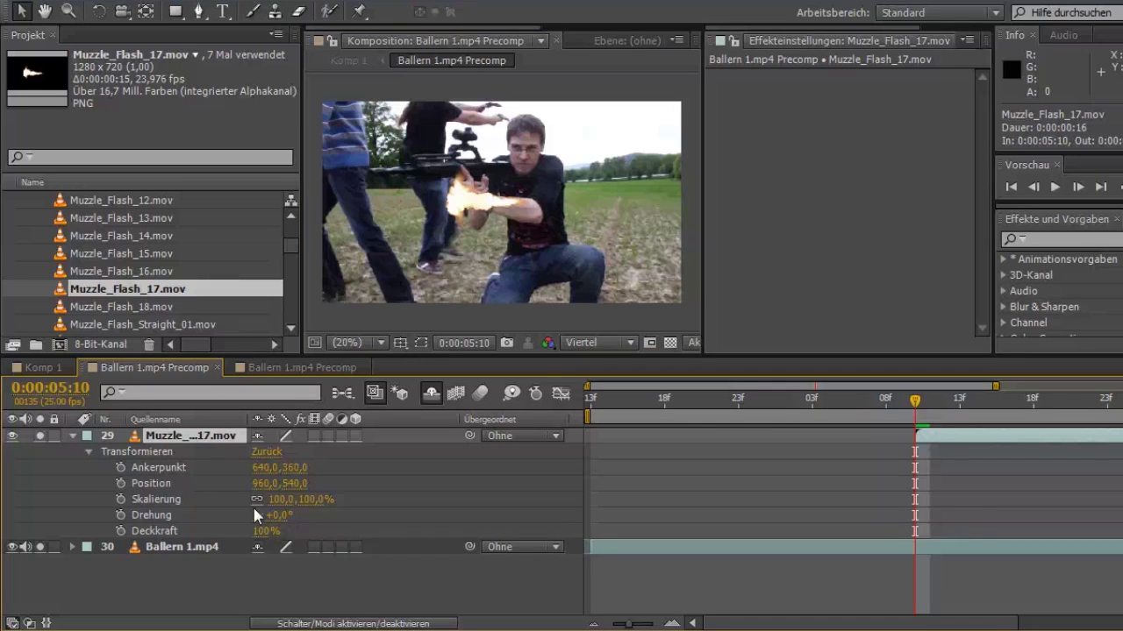
pyautogui.moveTo(271, 521); pyautogui.dragTo(434, 514)
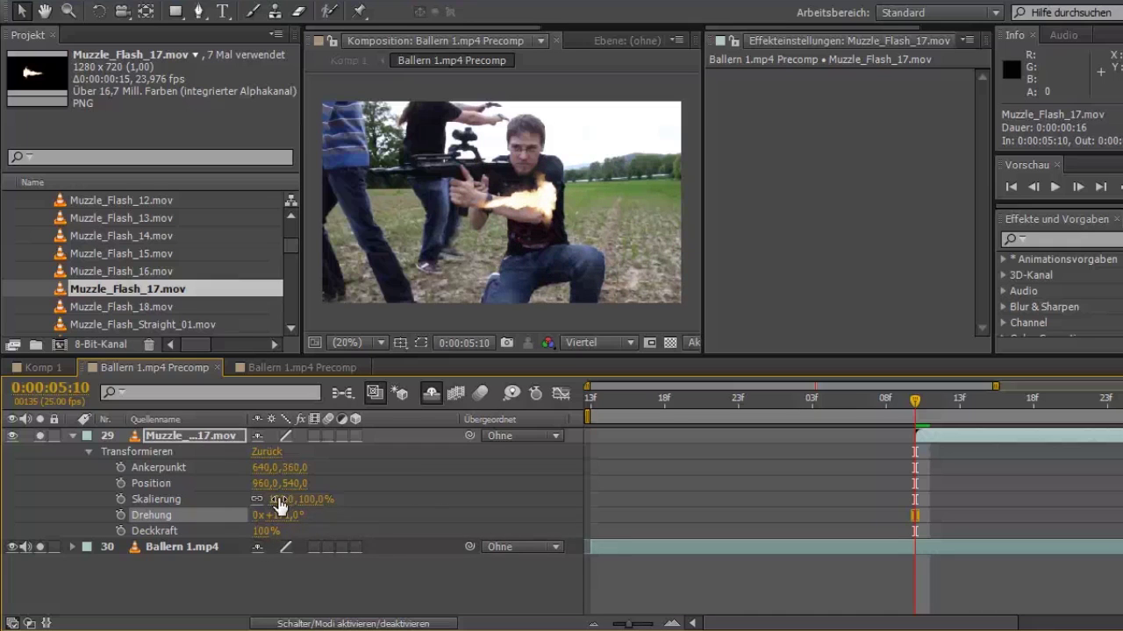
pyautogui.moveTo(279, 500); pyautogui.dragTo(355, 498)
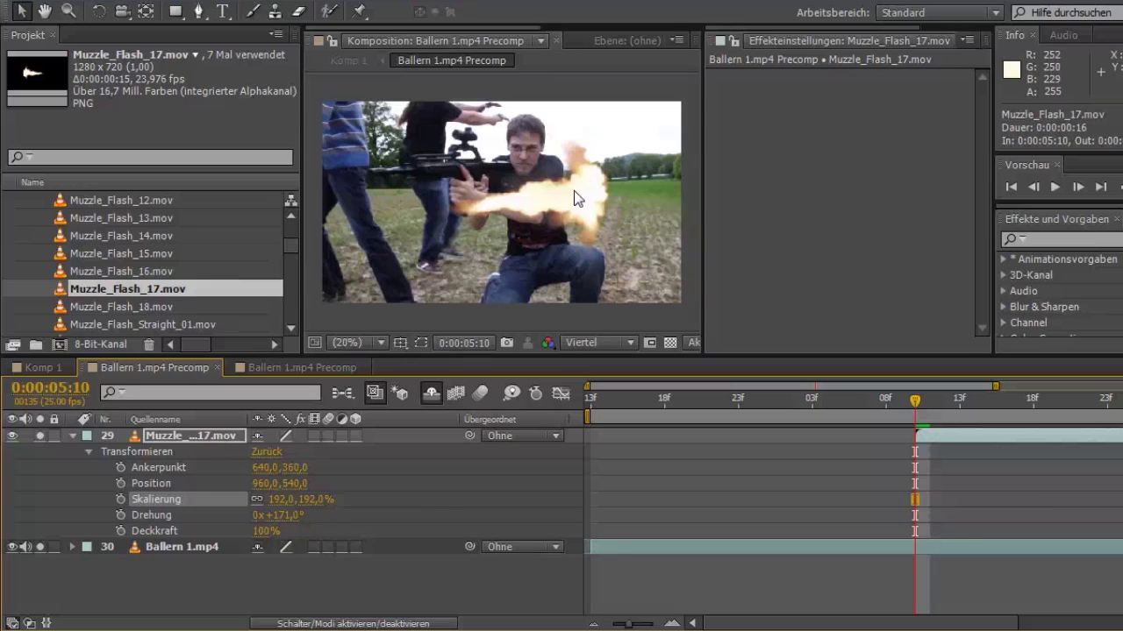
pyautogui.moveTo(573, 190); pyautogui.dragTo(341, 161)
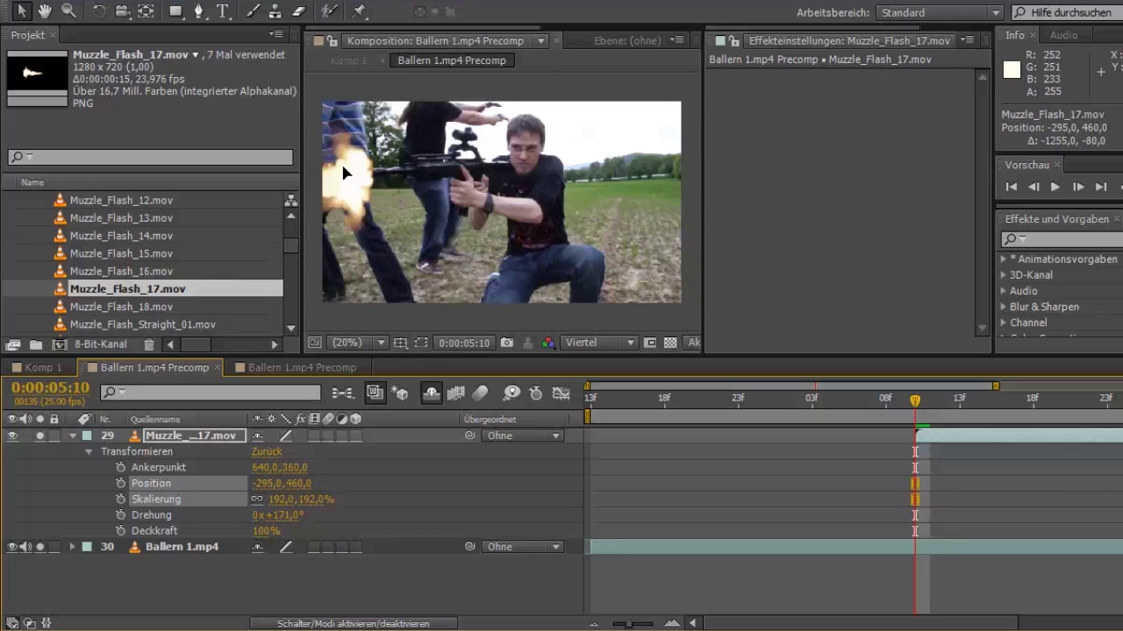
pyautogui.moveTo(341, 161); pyautogui.dragTo(343, 156)
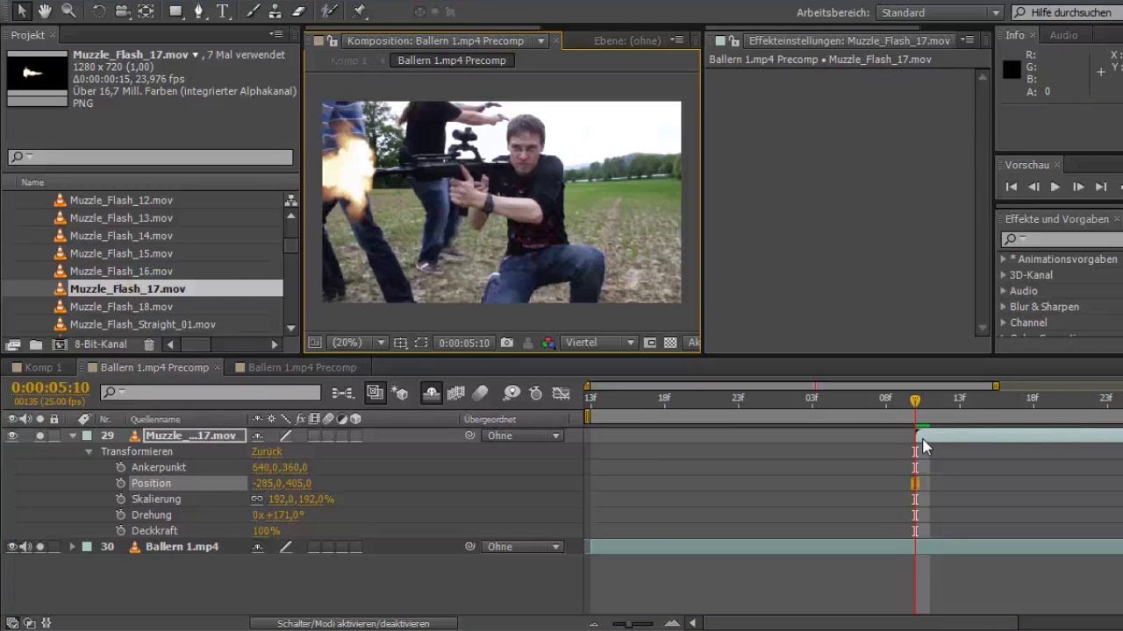
# Step: Step back and forth through frames to check the flash, ending at 0:00:05:11
pyautogui.press('pagedown')
pyautogui.press('pageup')
pyautogui.press('pagedown')
pyautogui.press('pageup')
pyautogui.press('pagedown')
pyautogui.press('pageup')
pyautogui.press('pagedown')
pyautogui.press('pageup')
pyautogui.press('pagedown')
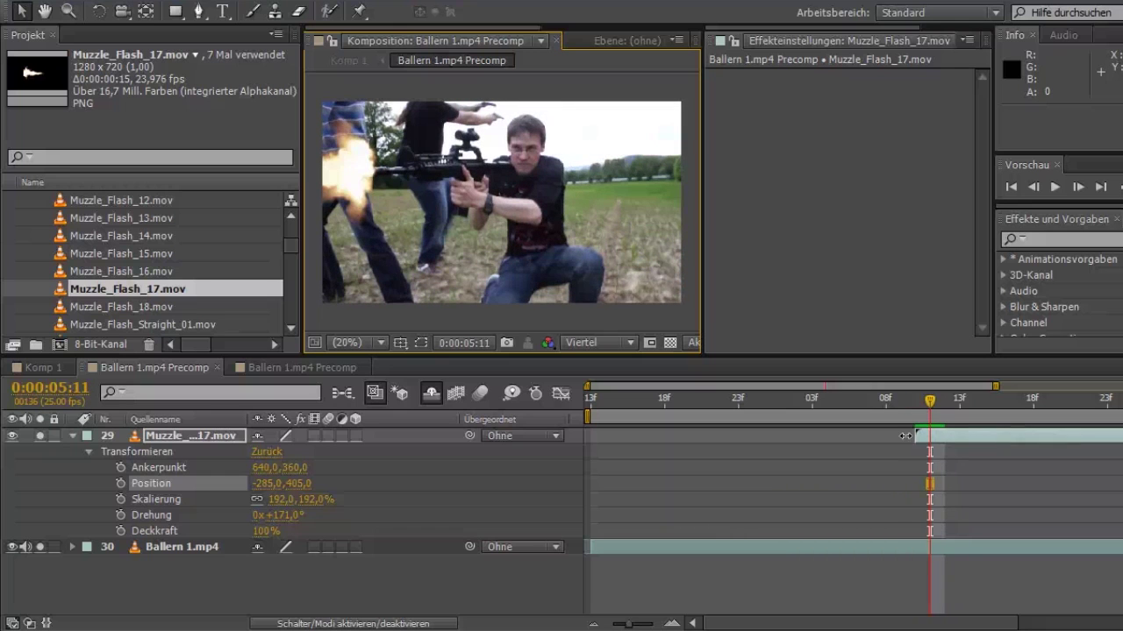
# Step: Trim the flash layer's in-point, then extend it back so it starts at 0:00:05:10
pyautogui.moveTo(913, 439); pyautogui.dragTo(930, 438)
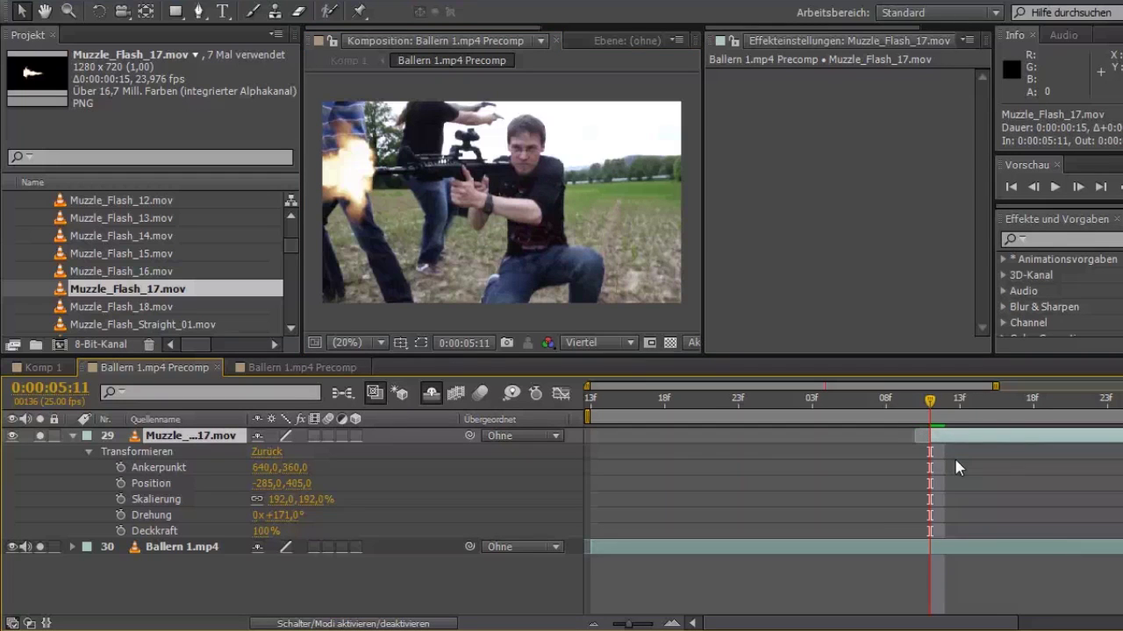
pyautogui.moveTo(925, 430); pyautogui.dragTo(912, 436)
pyautogui.click(921, 419)
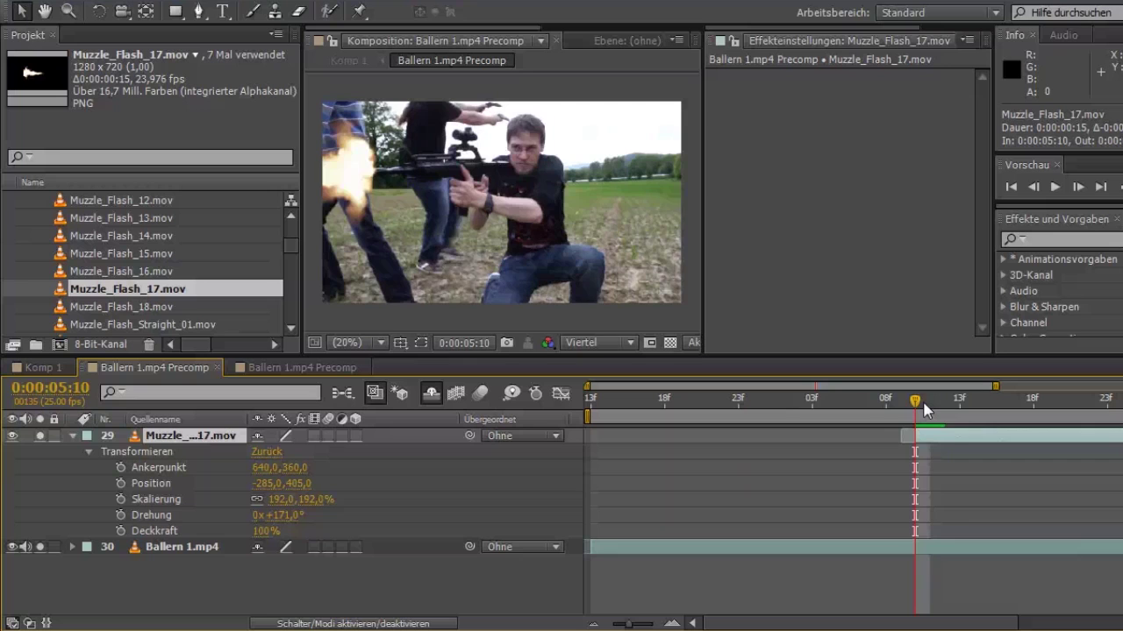
pyautogui.press('pageup')
pyautogui.press('pagedown')
pyautogui.press('pageup')
pyautogui.press('pagedown')
# Step: Step through the frames around the flash, then zoom the viewer out to the whole frame
pyautogui.press('pageup')
pyautogui.press('pagedown')
pyautogui.press('pagedown')
pyautogui.press('pageup')
pyautogui.press('pagedown')
pyautogui.press('pagedown')
pyautogui.press('pageup')
pyautogui.press('pageup')
pyautogui.scroll(2, 351, 167)
pyautogui.click(646, 193)
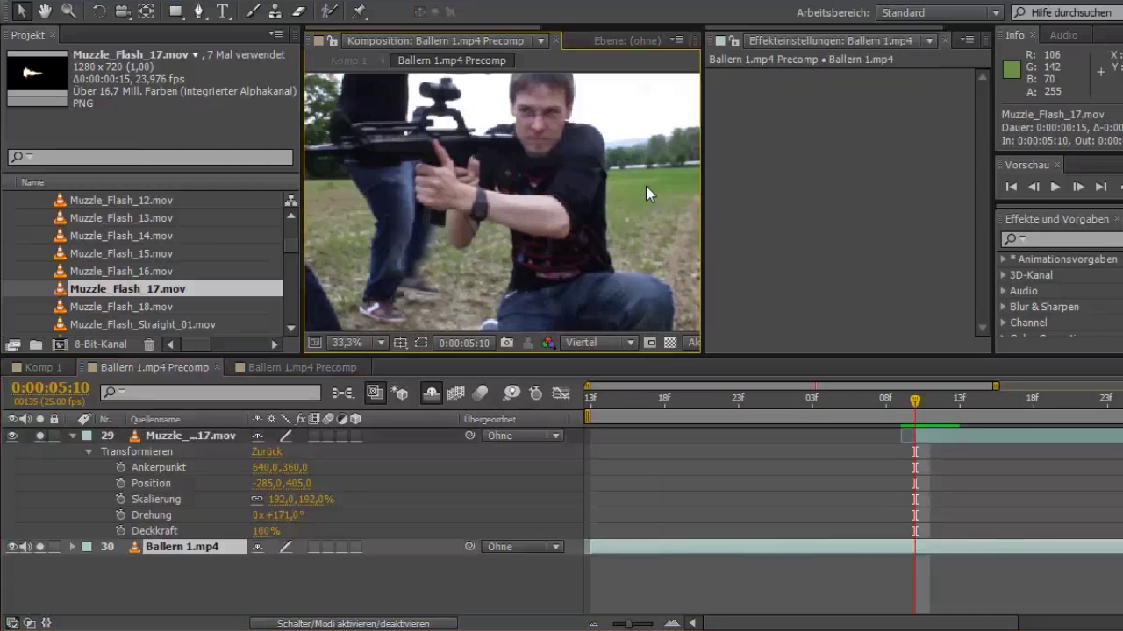
pyautogui.press(',')
pyautogui.press(',')
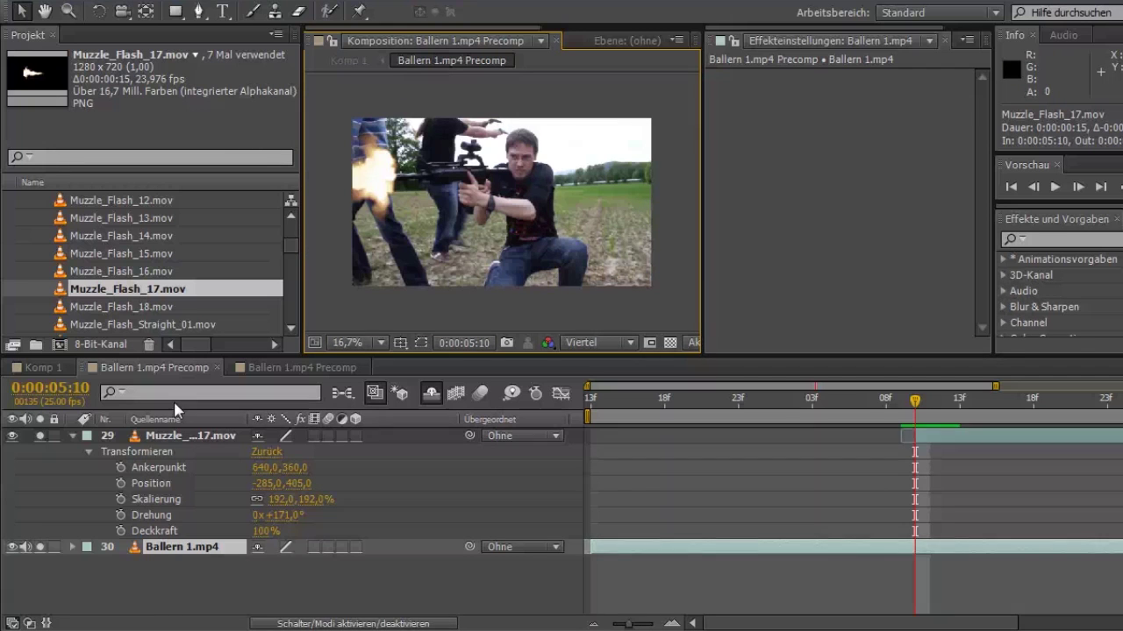
# Step: Set the Muzzle_Flash_17.mov layer's mode to Addieren, comparing it against Normal
pyautogui.click(168, 434)
pyautogui.click(397, 624)
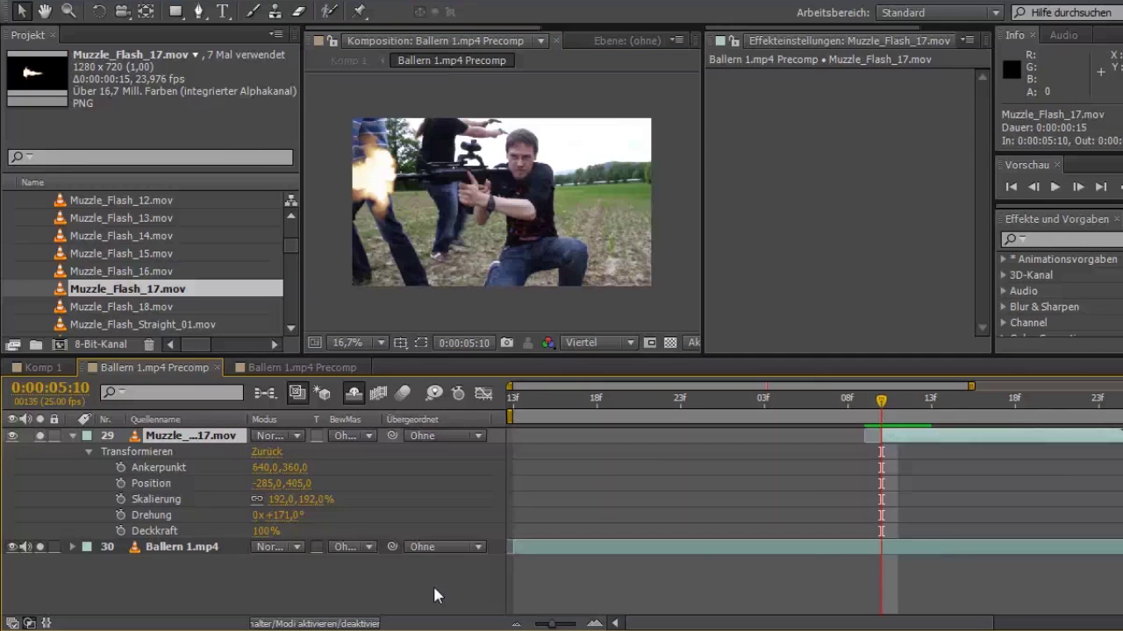
pyautogui.click(275, 436)
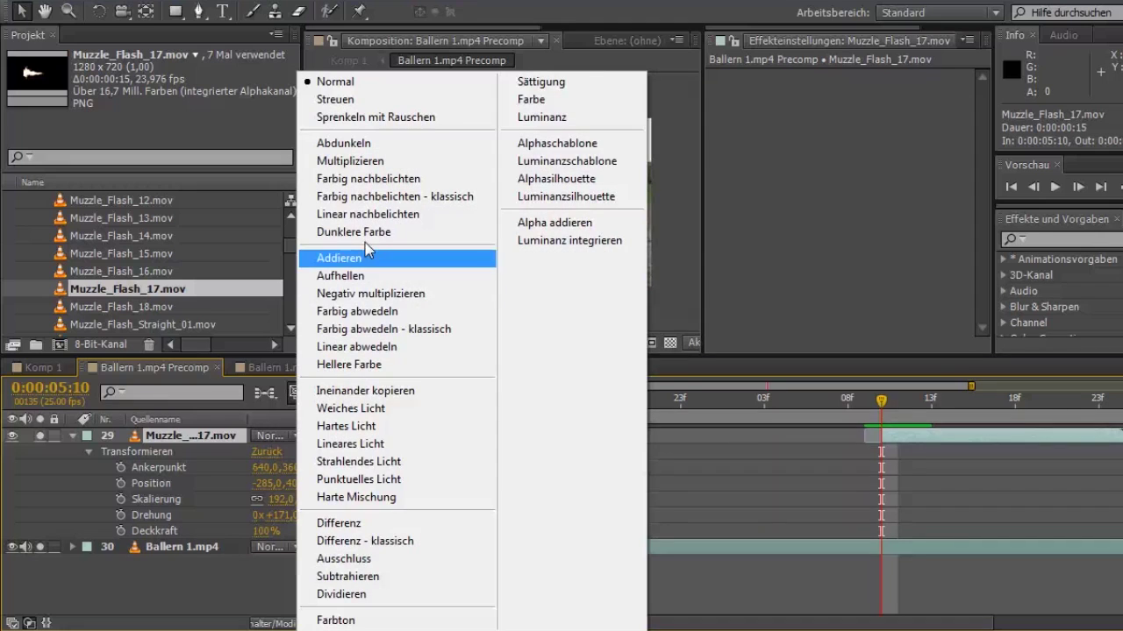
pyautogui.click(338, 258)
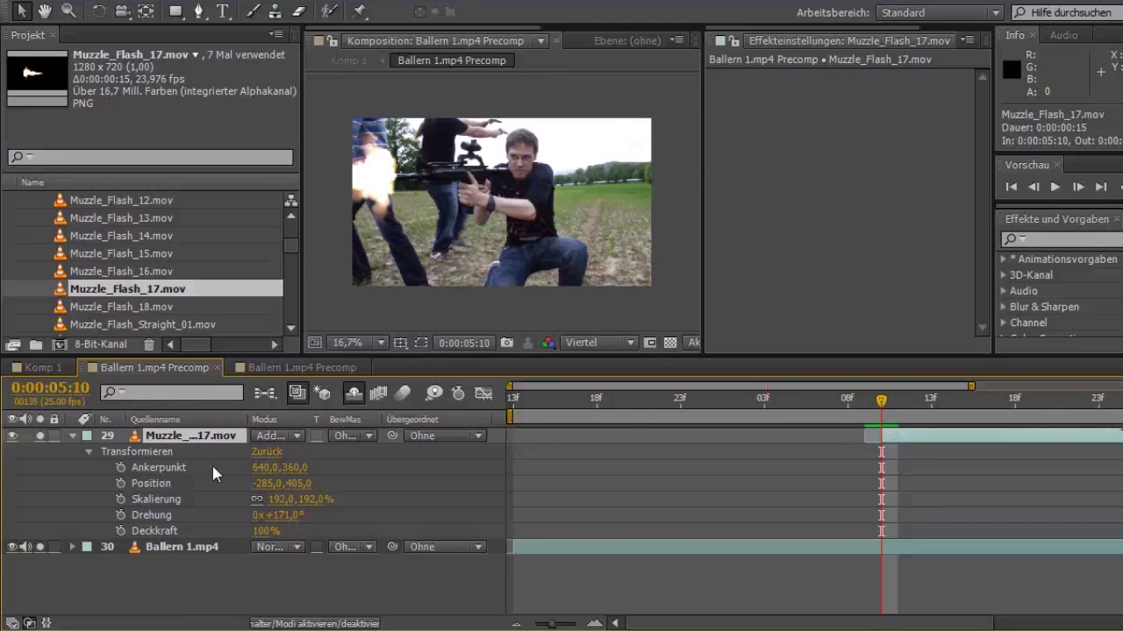
pyautogui.click(271, 438)
pyautogui.click(340, 76)
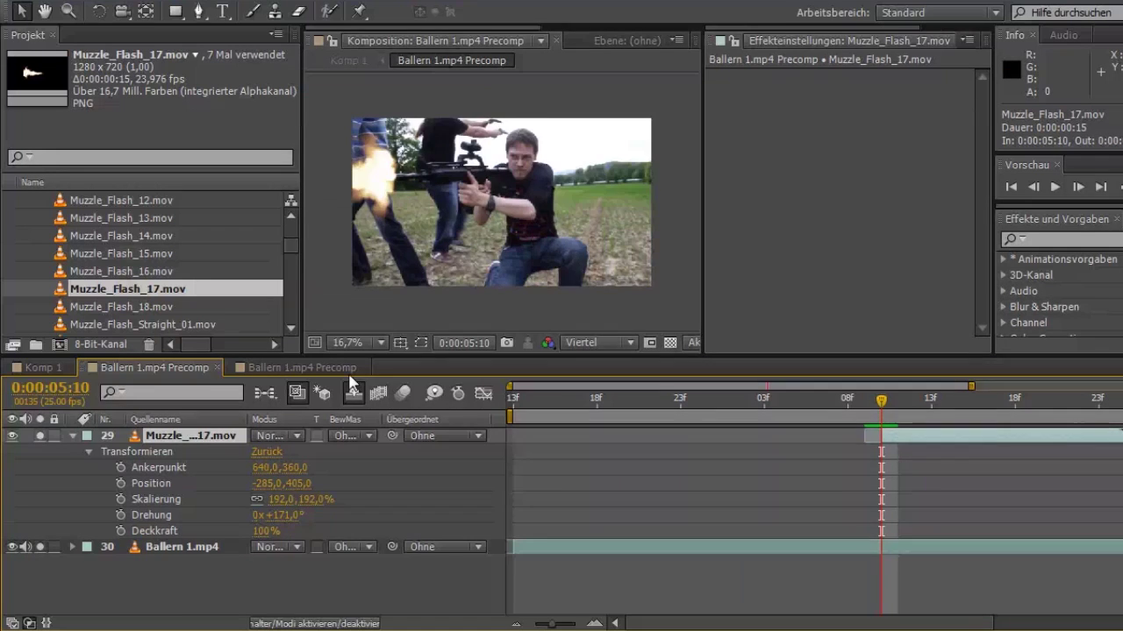
pyautogui.click(299, 436)
pyautogui.click(351, 257)
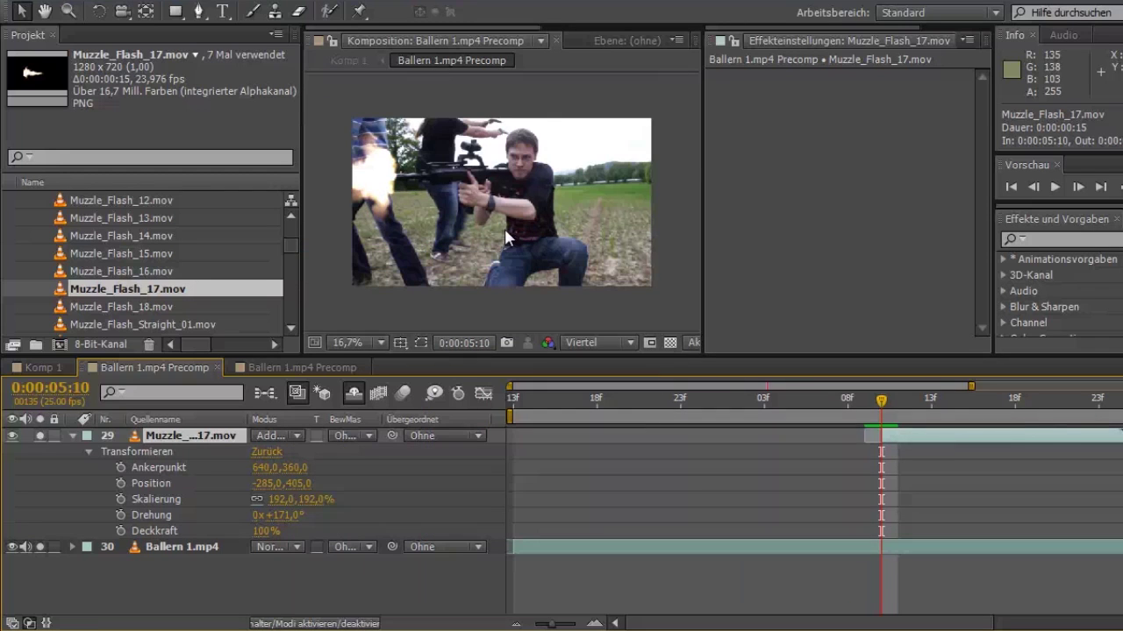
pyautogui.click(1055, 238)
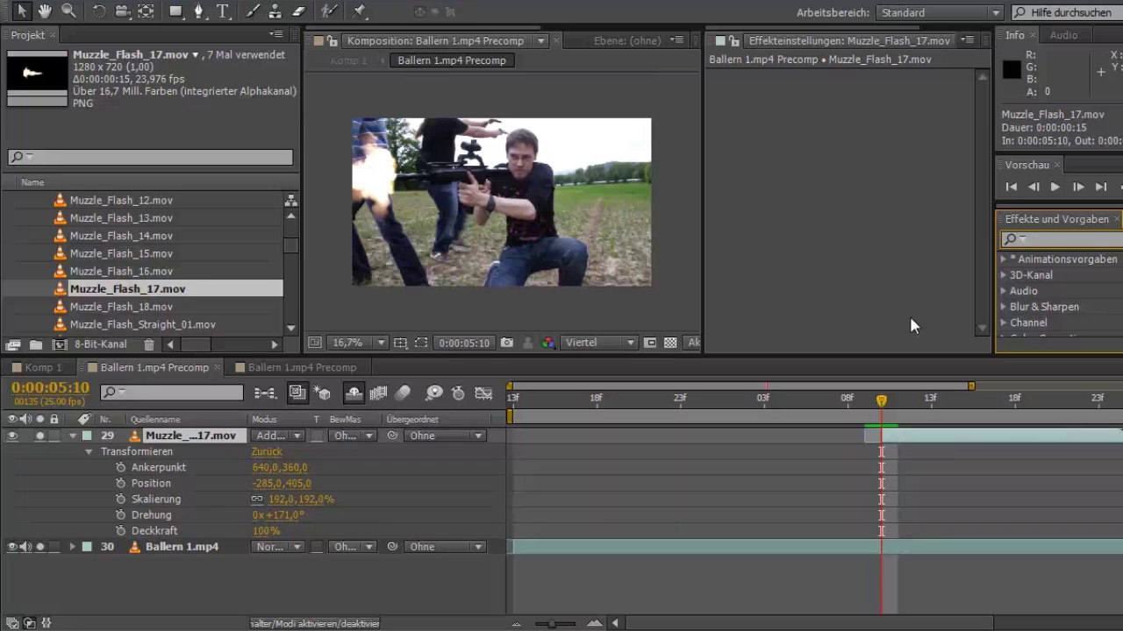
# Step: Apply Leuchten to the flash layer with Original berechnen set to Davor and Radius 74
pyautogui.write('leuchten')
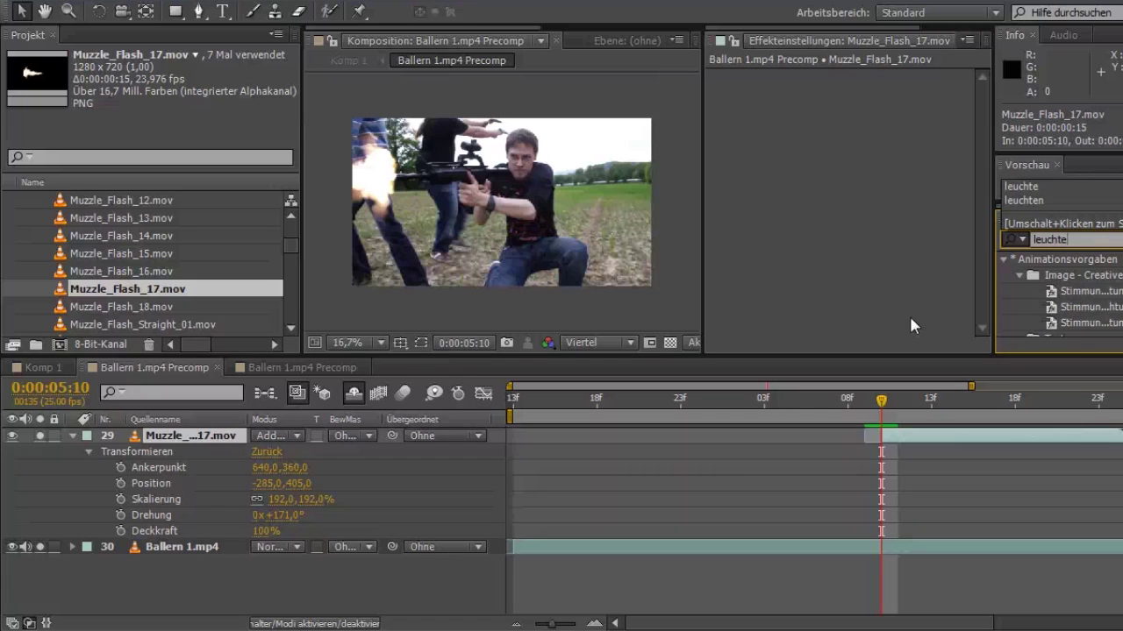
pyautogui.moveTo(1063, 275); pyautogui.dragTo(931, 436)
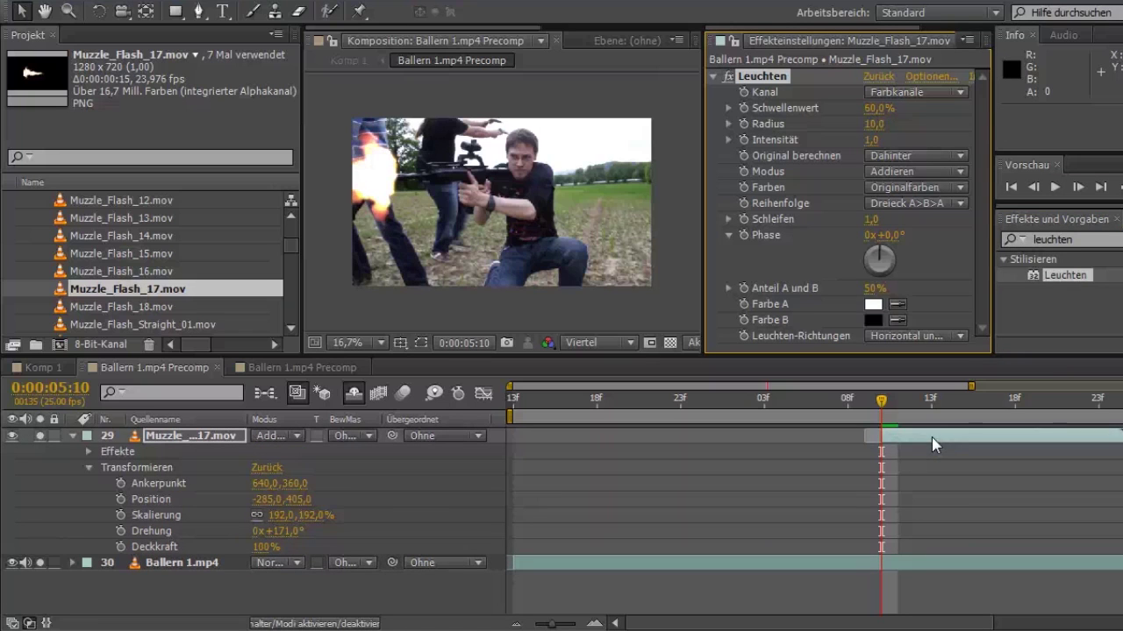
pyautogui.click(887, 158)
pyautogui.click(895, 175)
pyautogui.moveTo(874, 123); pyautogui.dragTo(926, 120)
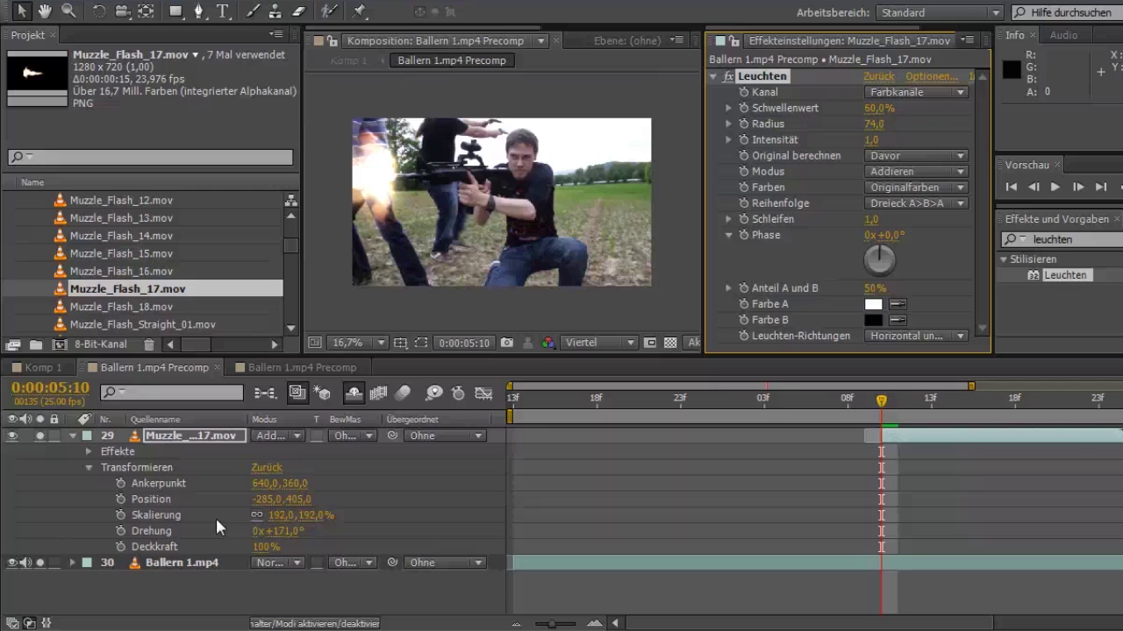
# Step: Duplicate the Ballern 1.mp4 layer and set the upper copy's mode to Addieren
pyautogui.click(171, 562)
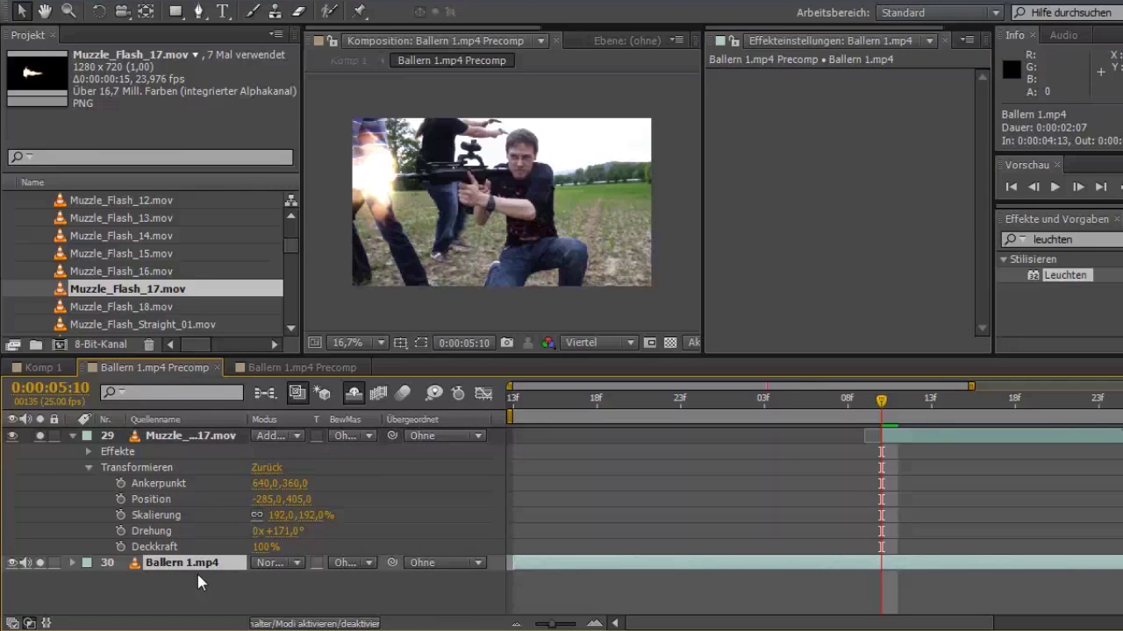
pyautogui.hotkey('ctrl', 'd')
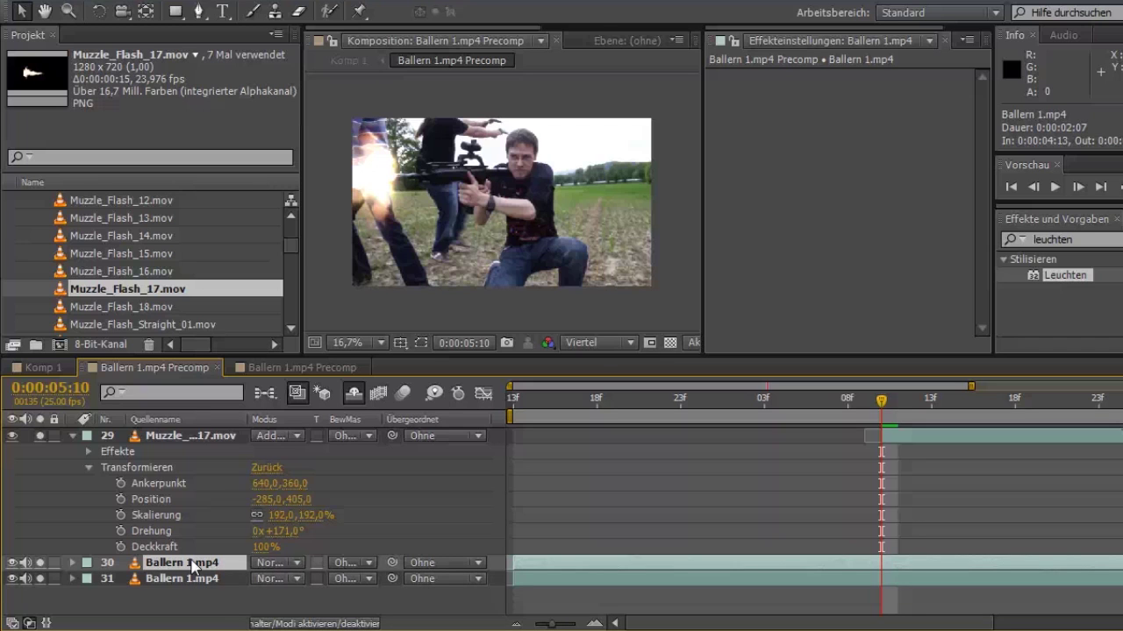
pyautogui.click(280, 565)
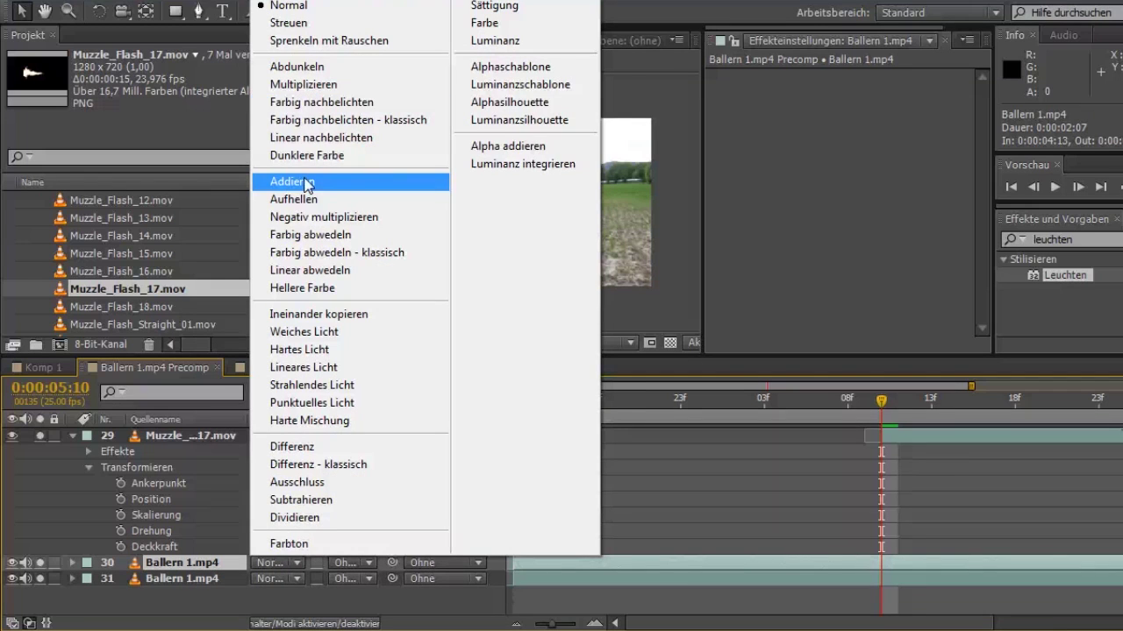
pyautogui.click(306, 184)
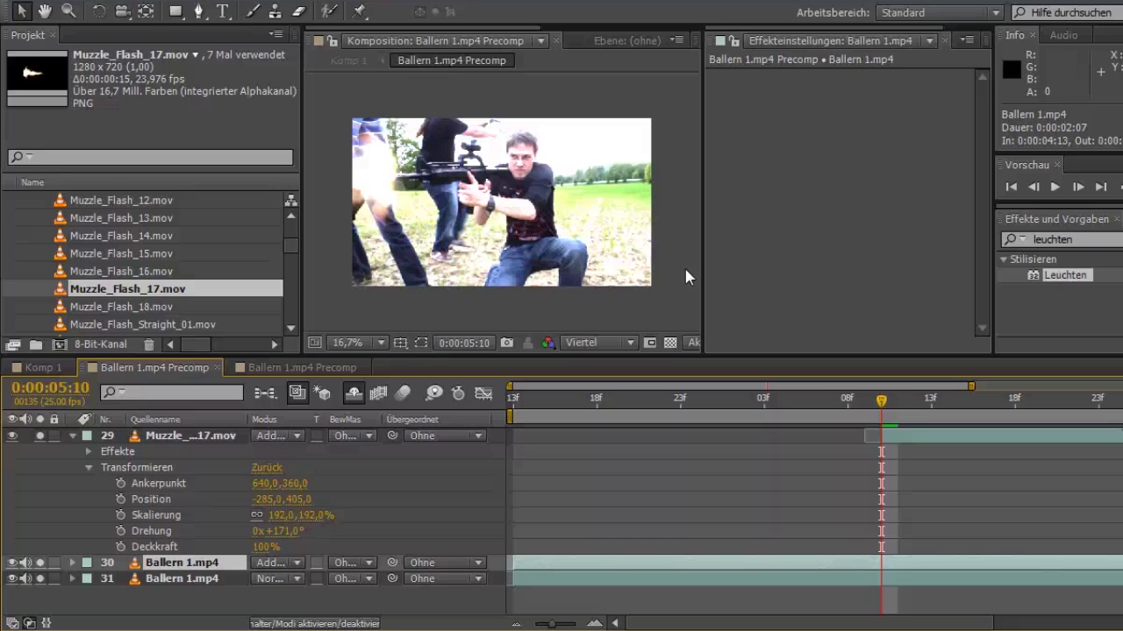
pyautogui.click(1117, 239)
# Step: Apply Kurven to the upper footage copy and bend its Blau channel curve downward
pyautogui.press('BackSpace')
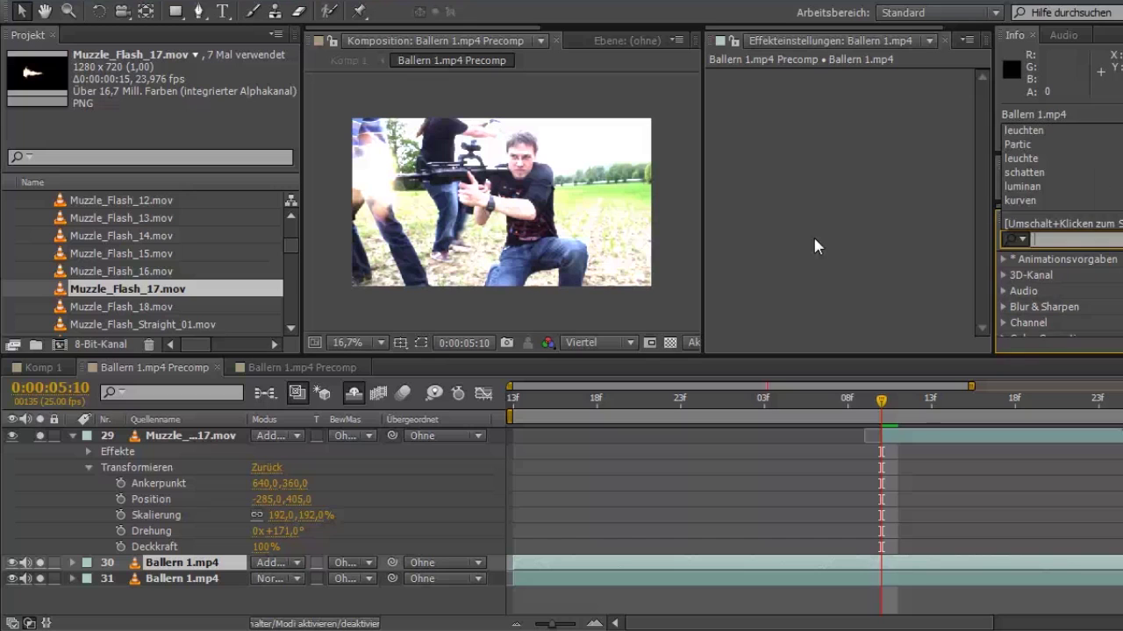
pyautogui.write('kurven')
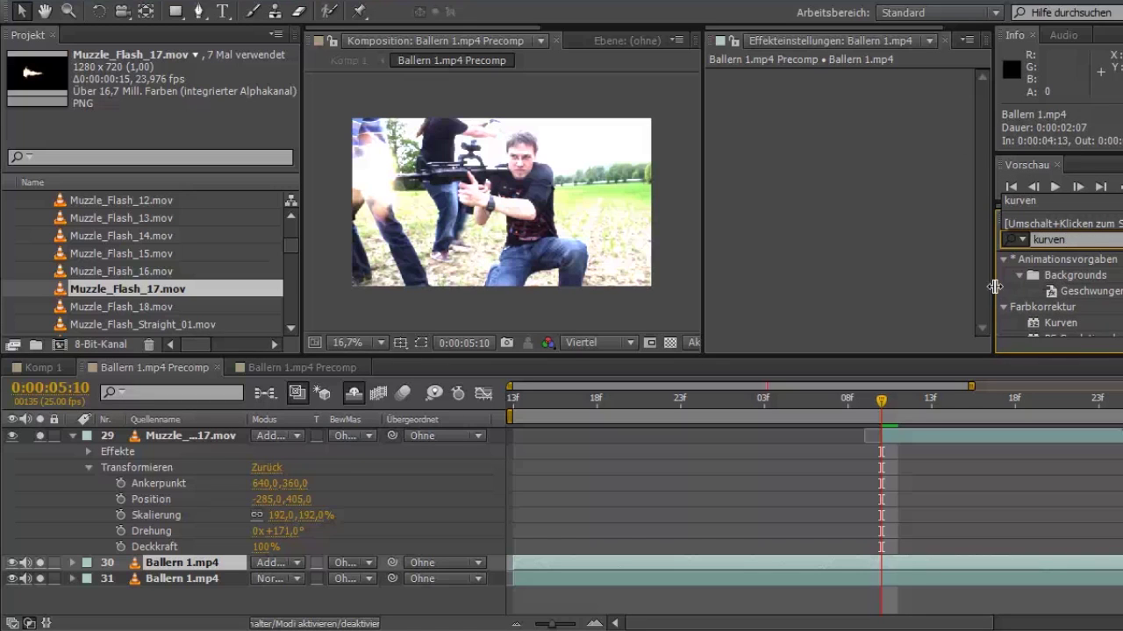
pyautogui.moveTo(1061, 322); pyautogui.dragTo(804, 187)
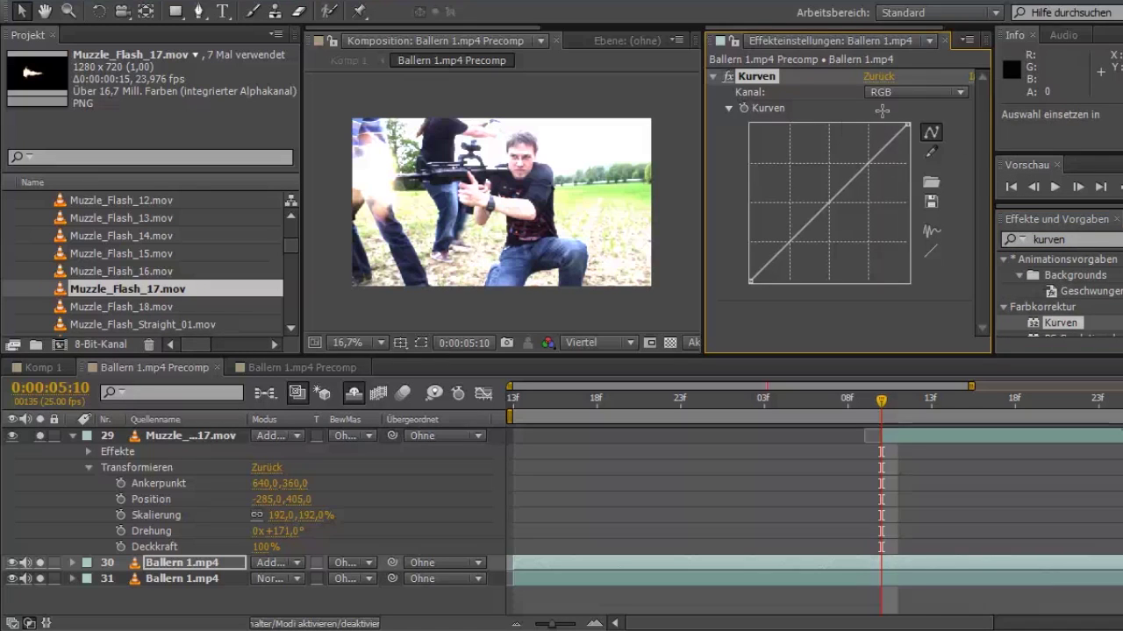
pyautogui.click(897, 93)
pyautogui.click(907, 173)
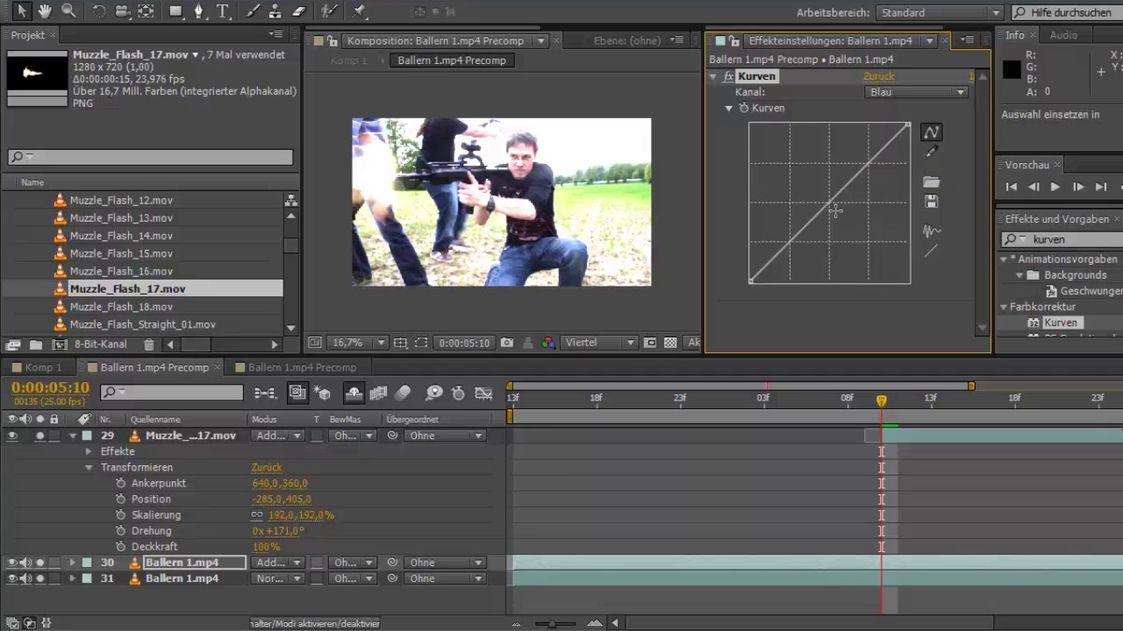
pyautogui.moveTo(834, 211); pyautogui.dragTo(840, 213)
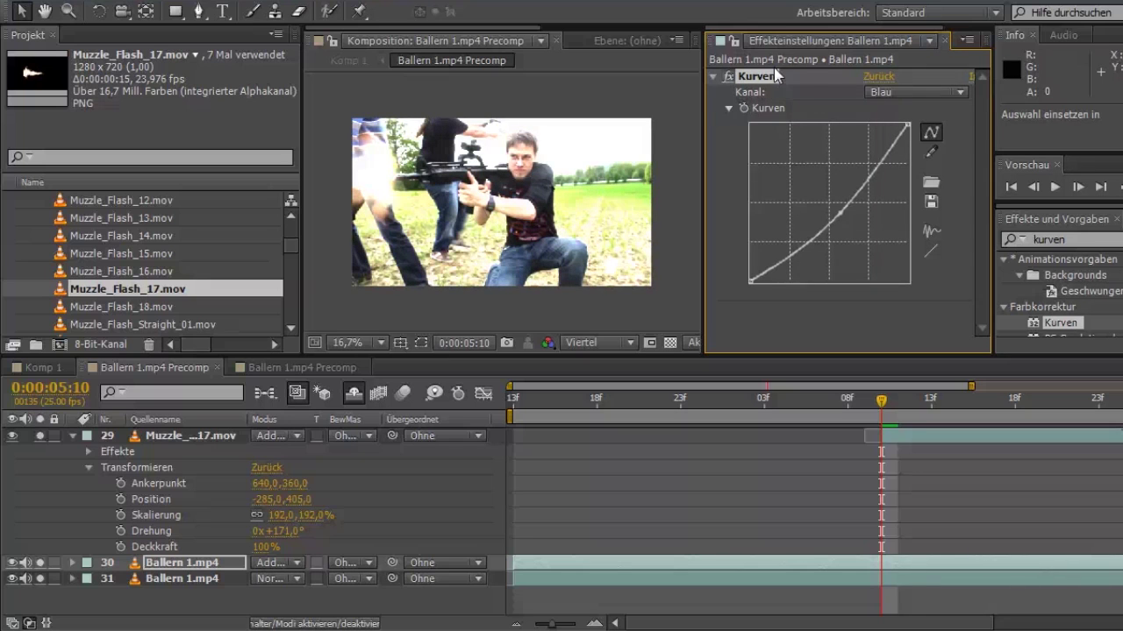
pyautogui.click(200, 15)
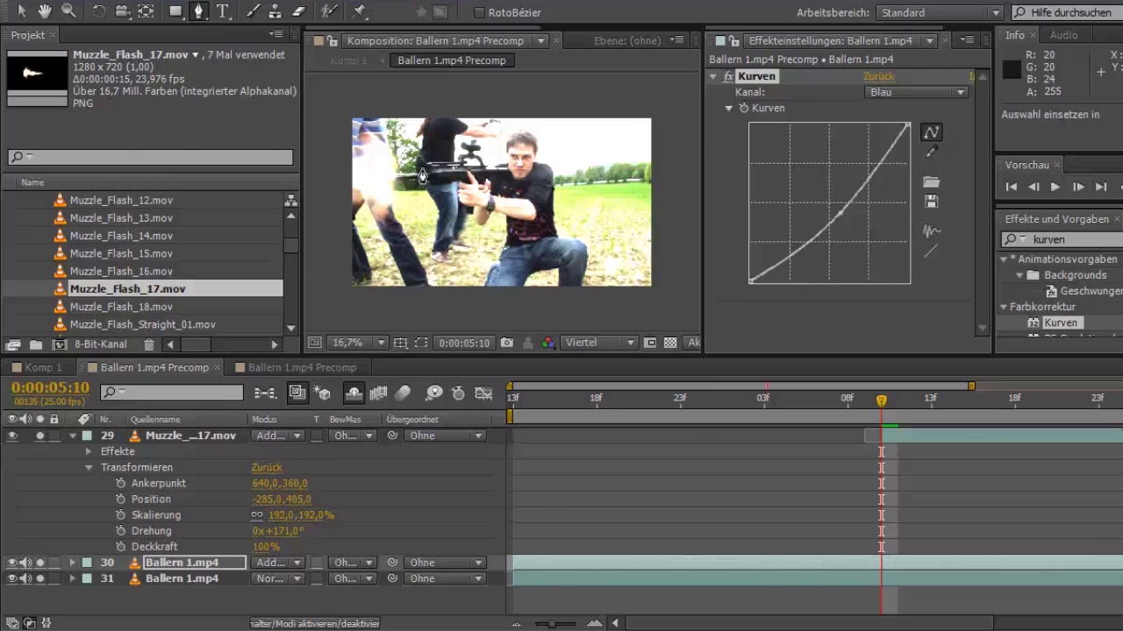
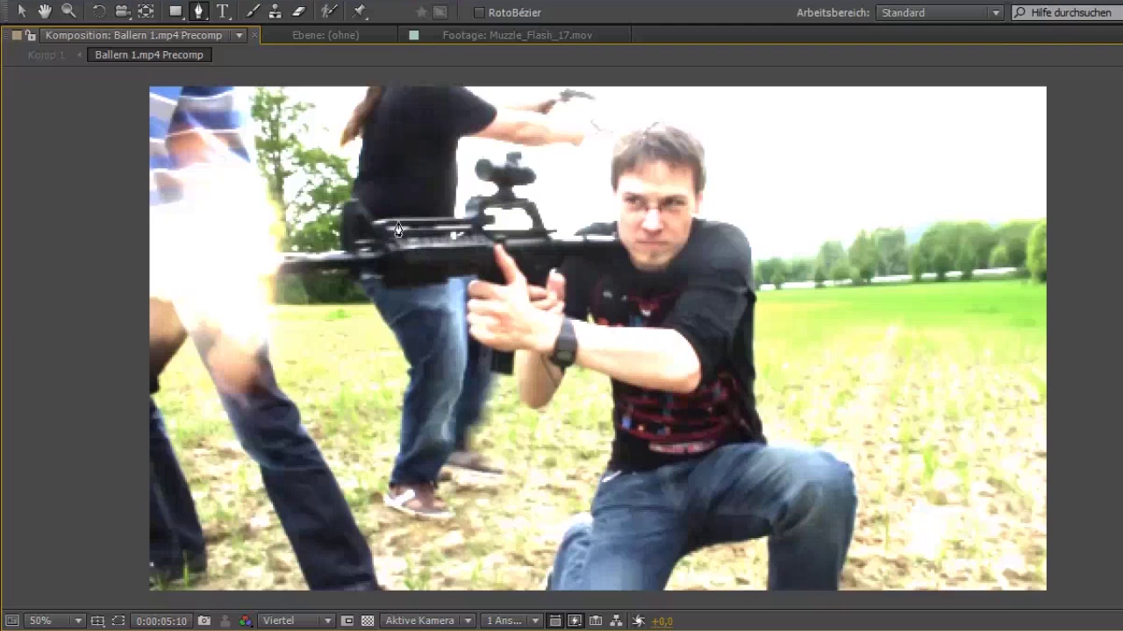
# Step: Draw a closed Pen mask around the gun barrel
pyautogui.click(276, 250)
pyautogui.click(338, 250)
pyautogui.click(345, 203)
pyautogui.click(367, 212)
pyautogui.click(387, 279)
pyautogui.click(358, 275)
pyautogui.click(272, 274)
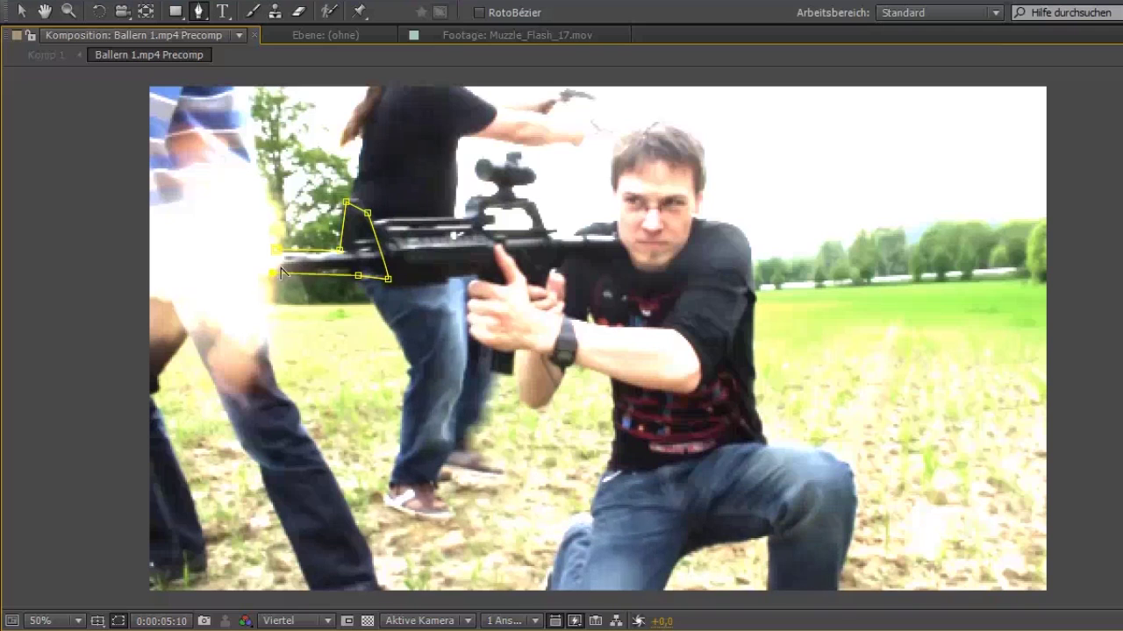
pyautogui.click(275, 251)
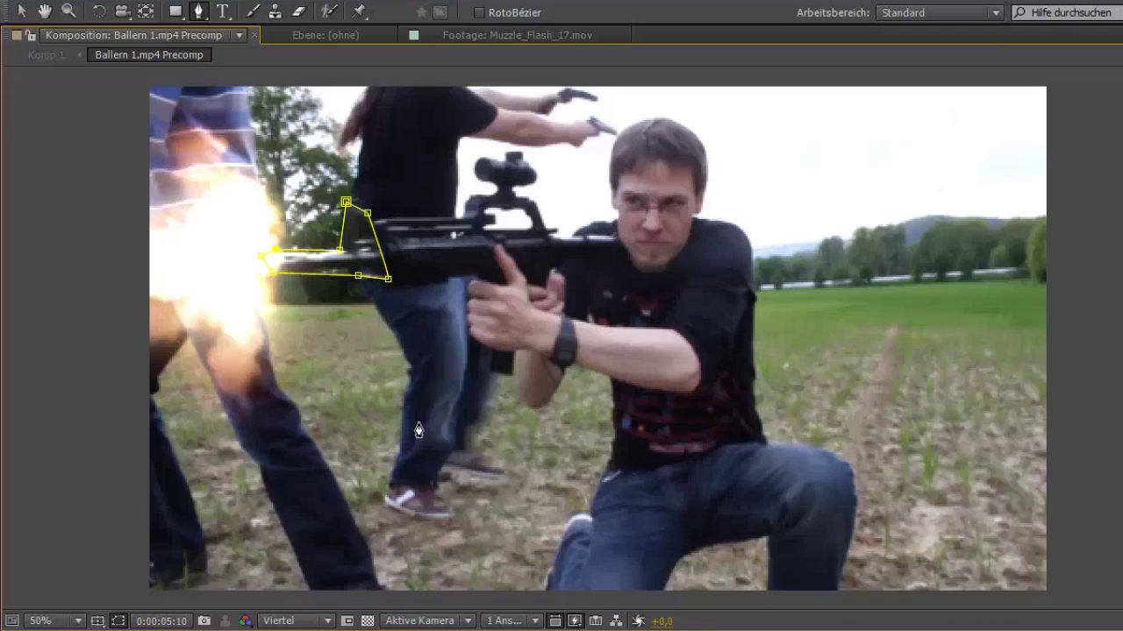
# Step: Draw a closed mask around the shooter's face and widen its left side
pyautogui.click(650, 124)
pyautogui.click(654, 261)
pyautogui.click(631, 236)
pyautogui.moveTo(620, 194); pyautogui.dragTo(615, 166)
pyautogui.click(650, 126)
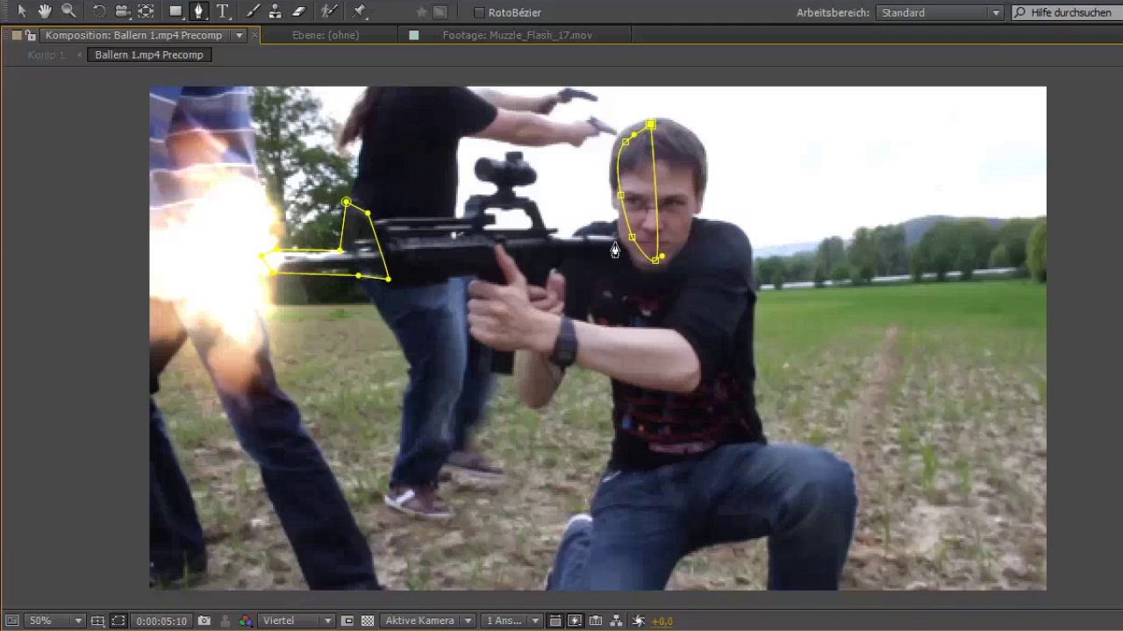
pyautogui.press('v')
pyautogui.moveTo(631, 237); pyautogui.dragTo(626, 245)
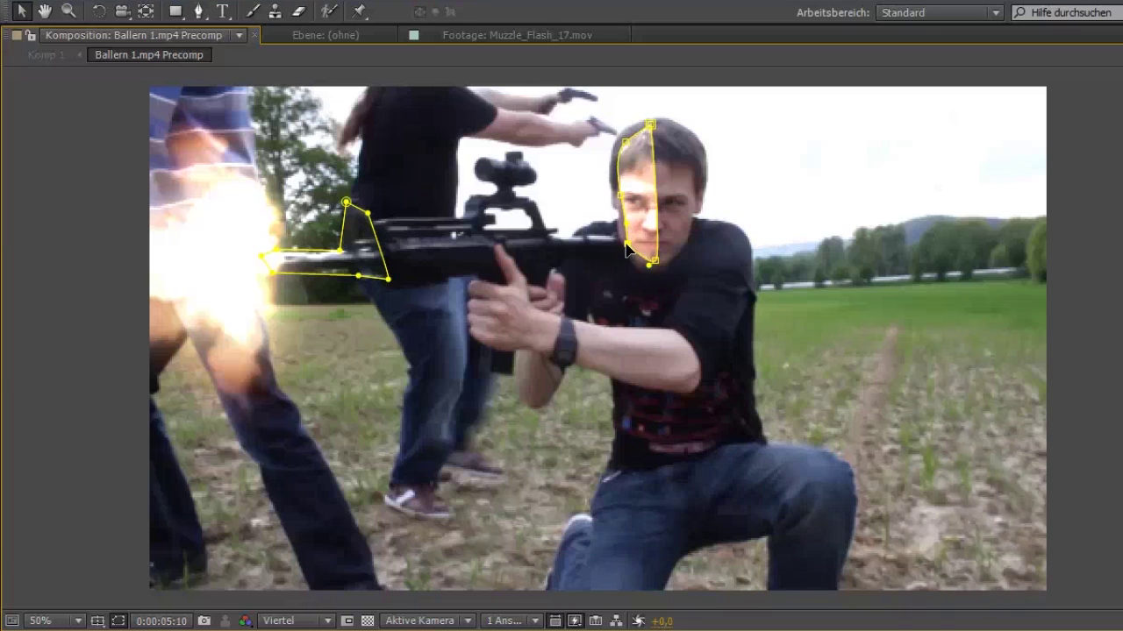
pyautogui.moveTo(620, 196); pyautogui.dragTo(613, 198)
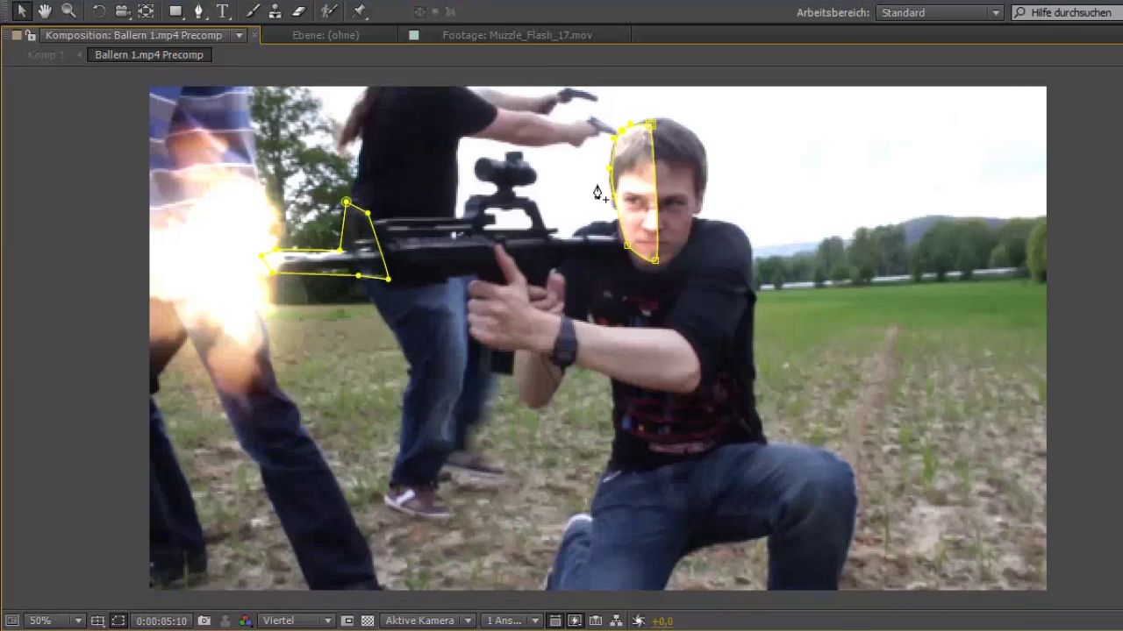
# Step: Draw a closed mask around the gripping hand and save the project
pyautogui.press('g')
pyautogui.click(475, 282)
pyautogui.click(494, 250)
pyautogui.click(506, 280)
pyautogui.click(528, 308)
pyautogui.click(507, 347)
pyautogui.click(473, 346)
pyautogui.click(465, 312)
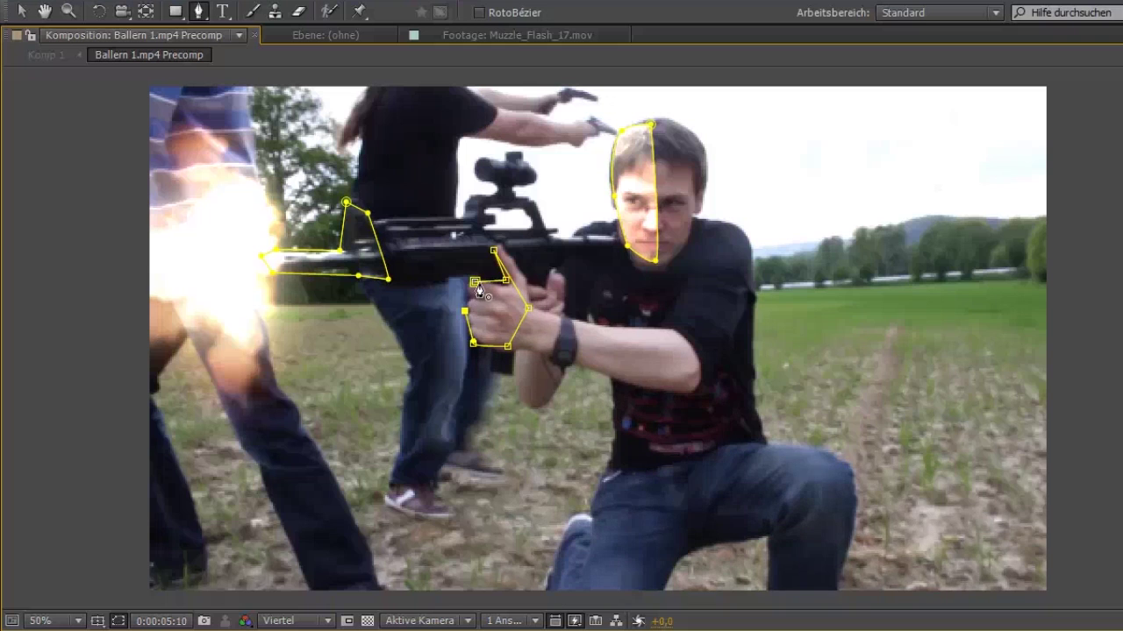
pyautogui.click(475, 282)
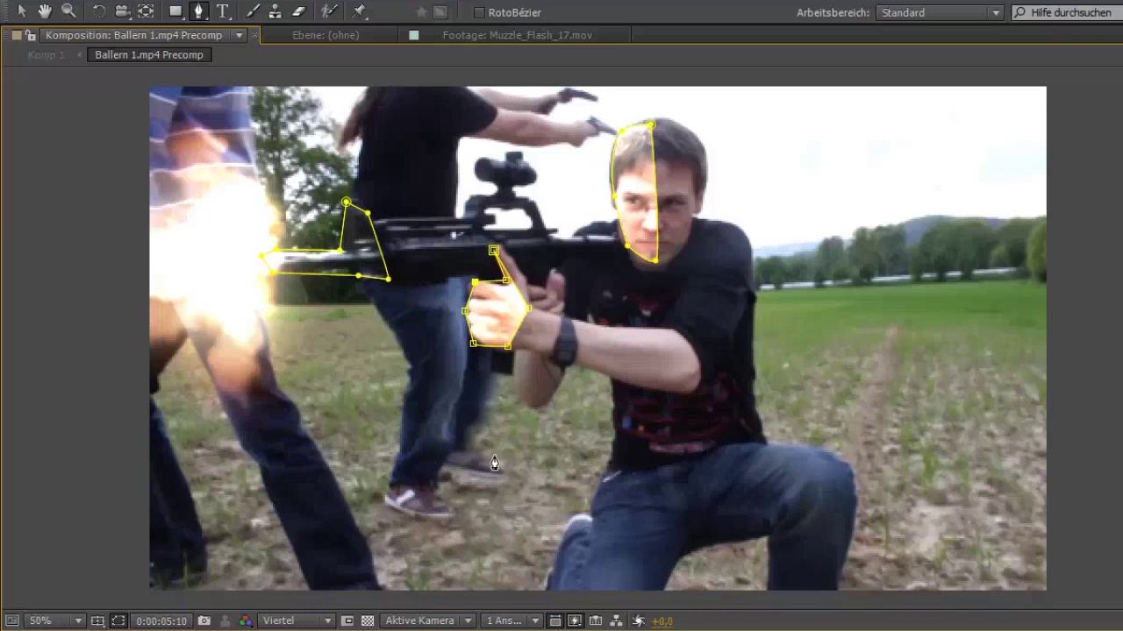
pyautogui.hotkey('ctrl', 's')
# Step: Draw a closed mask over the ground below the flash, extending beyond the frame edge
pyautogui.click(585, 602)
pyautogui.click(500, 498)
pyautogui.moveTo(352, 452); pyautogui.dragTo(333, 452)
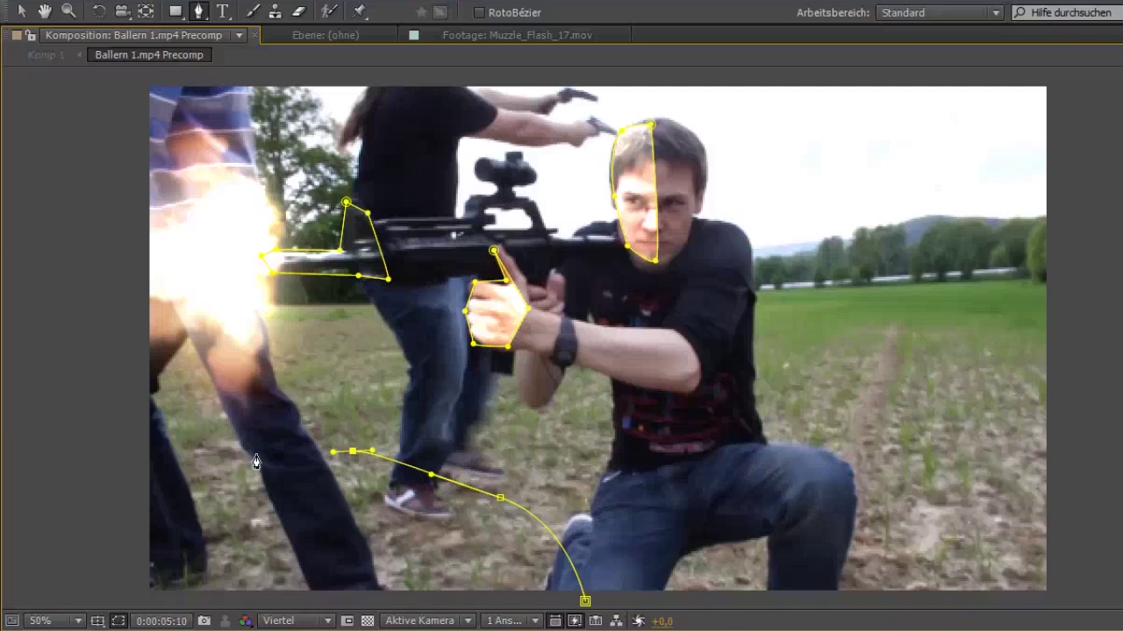
pyautogui.click(219, 465)
pyautogui.click(97, 500)
pyautogui.click(98, 565)
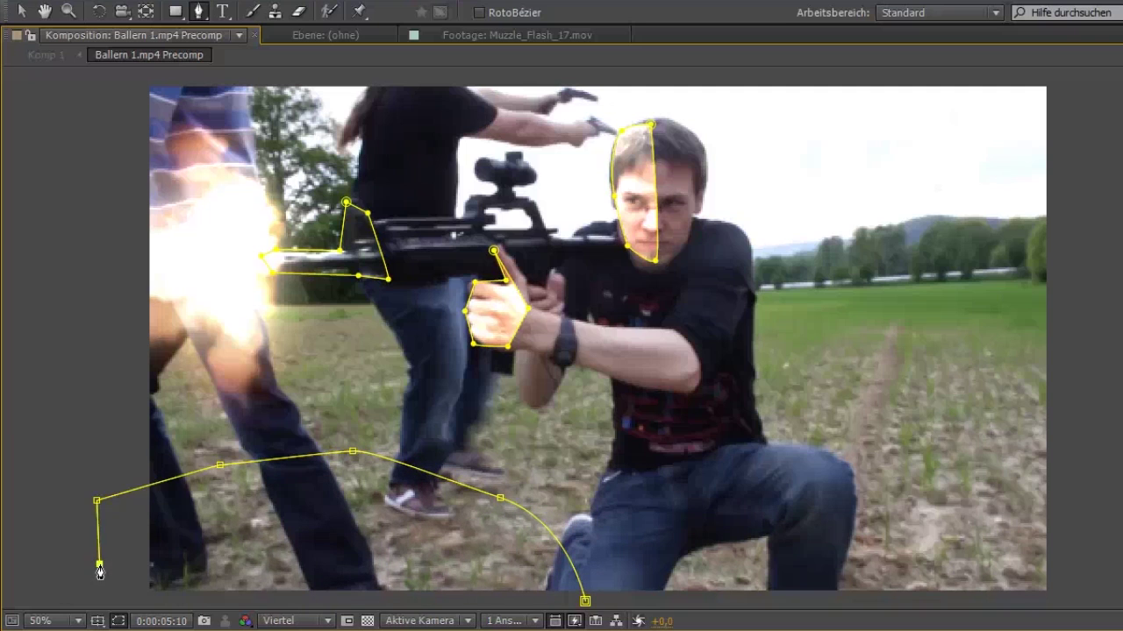
pyautogui.press(',')
pyautogui.click(428, 477)
pyautogui.click(605, 504)
pyautogui.click(592, 470)
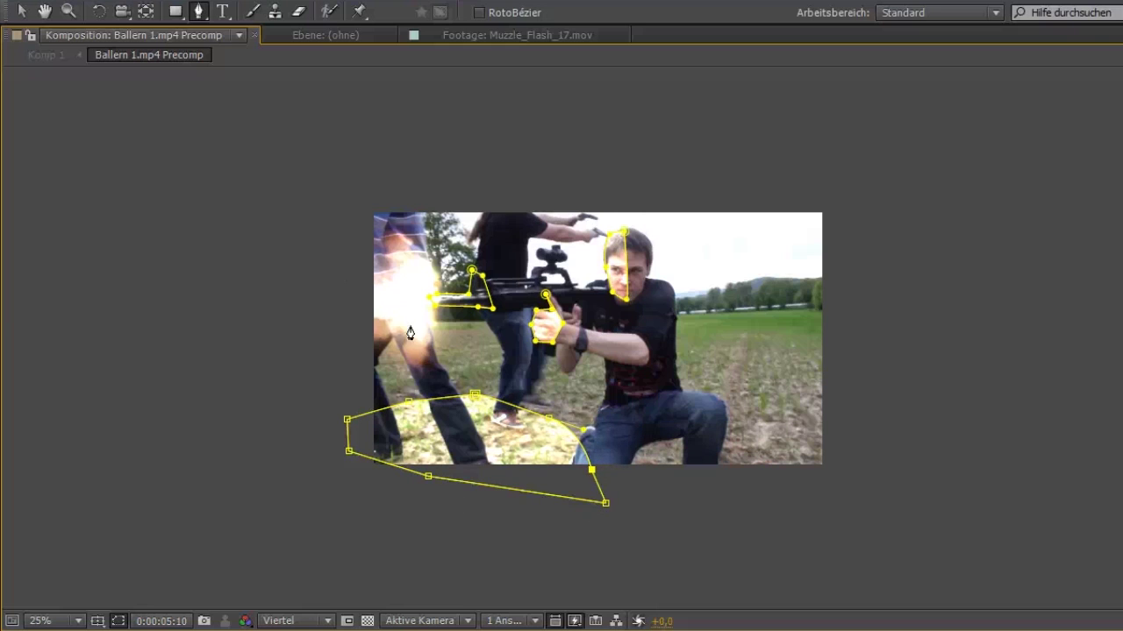
# Step: Restore the multi-panel layout and fit the composition view
pyautogui.press(',')
pyautogui.press('.')
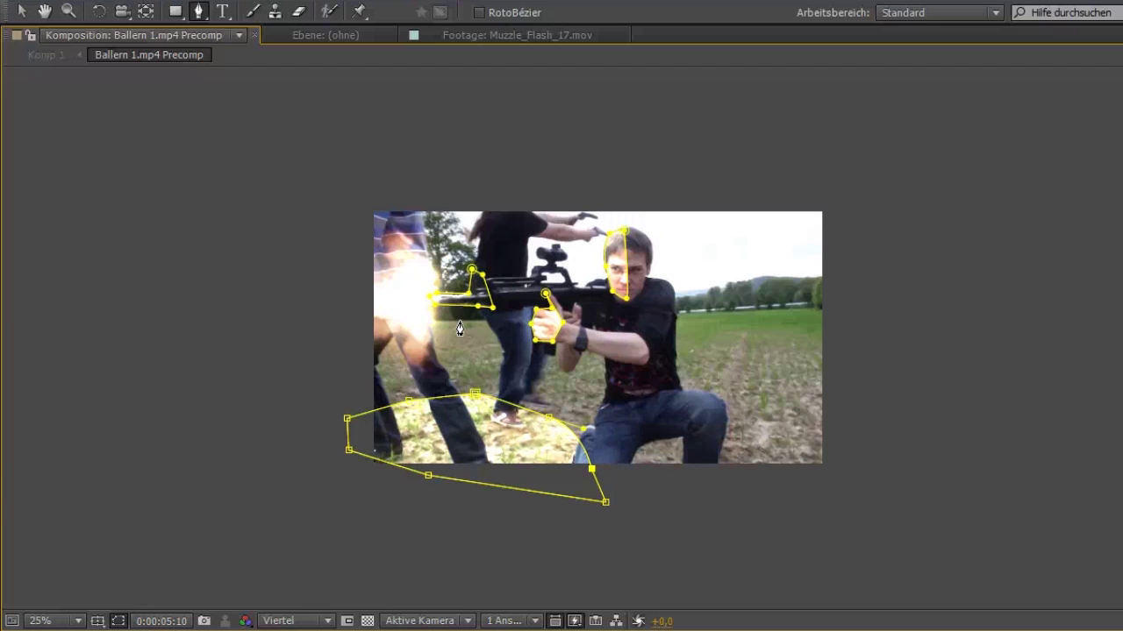
pyautogui.press('`')
pyautogui.press(',')
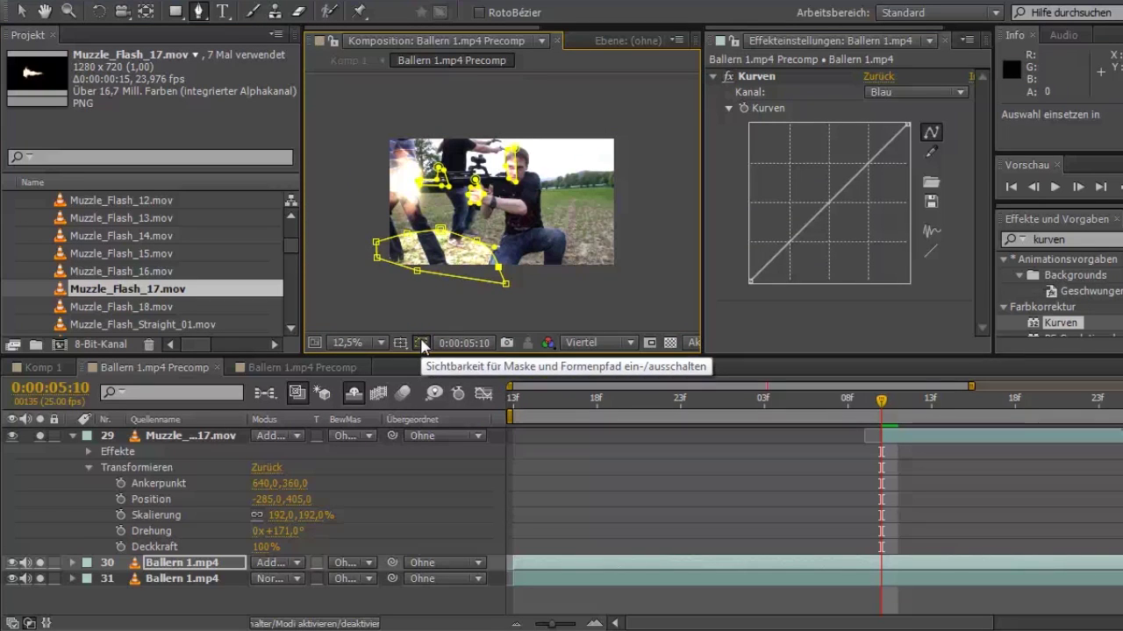
# Step: Hide the mask outlines and widen the composition viewer
pyautogui.click(421, 344)
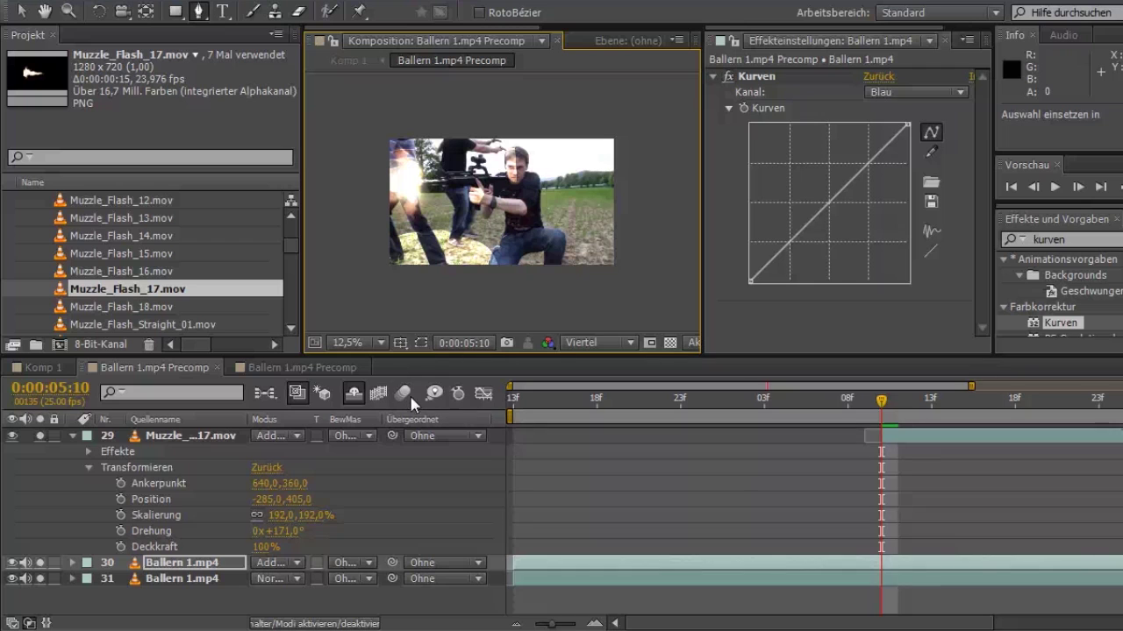
pyautogui.press('.')
pyautogui.press('v')
pyautogui.press(',')
pyautogui.press('.')
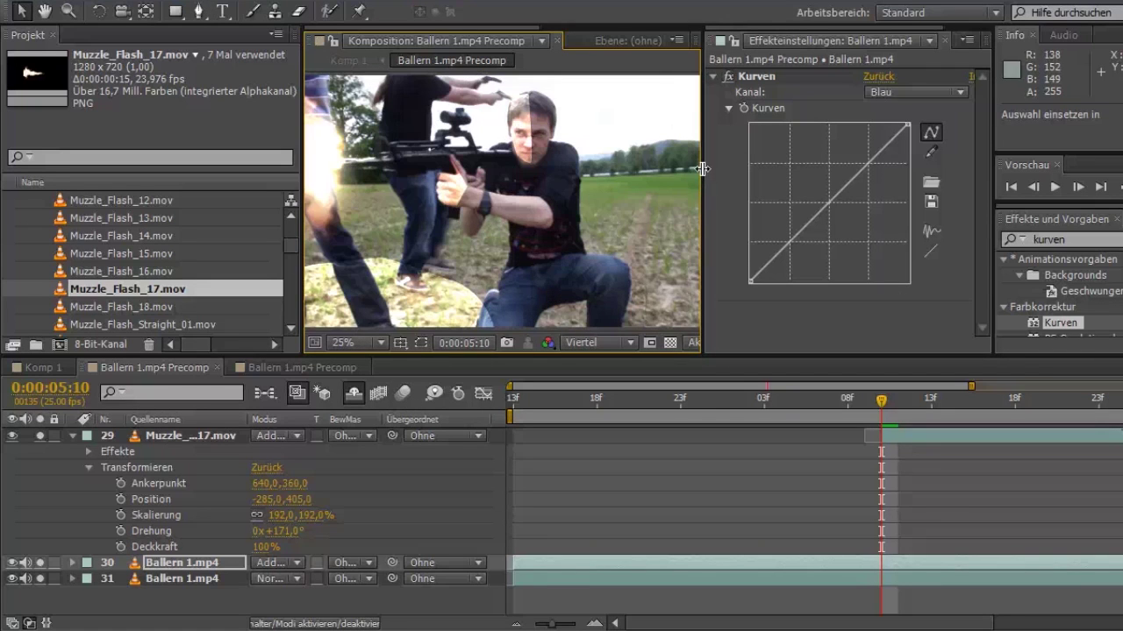
pyautogui.moveTo(703, 173); pyautogui.dragTo(785, 173)
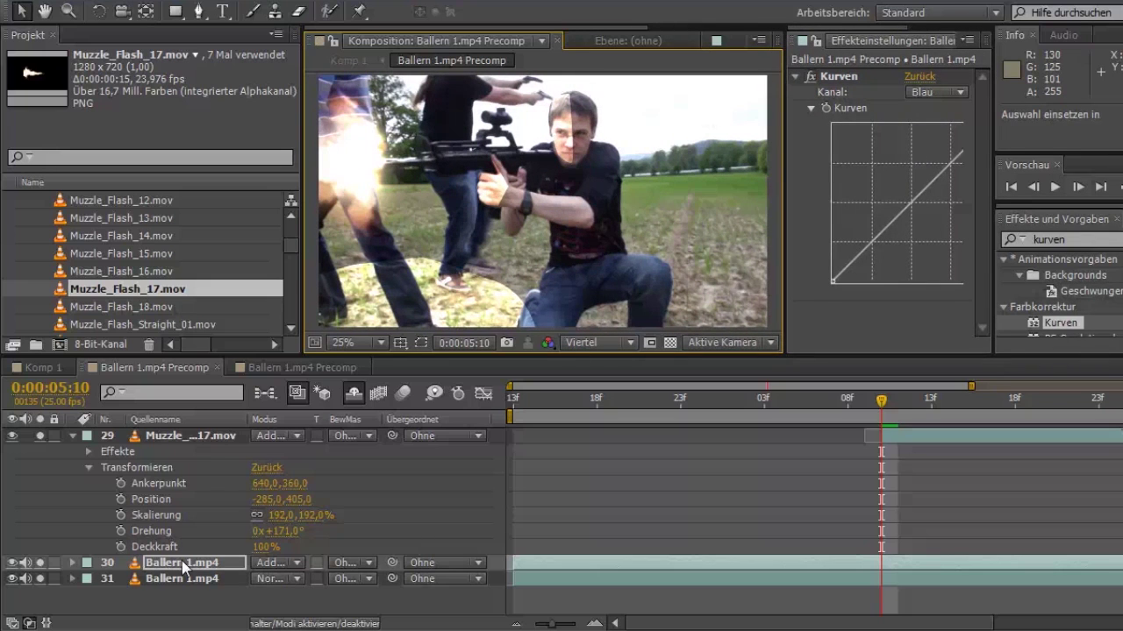
# Step: Set Maske 1's Weiche Maskenkante on layer 30 to 25 pixels
pyautogui.click(181, 562)
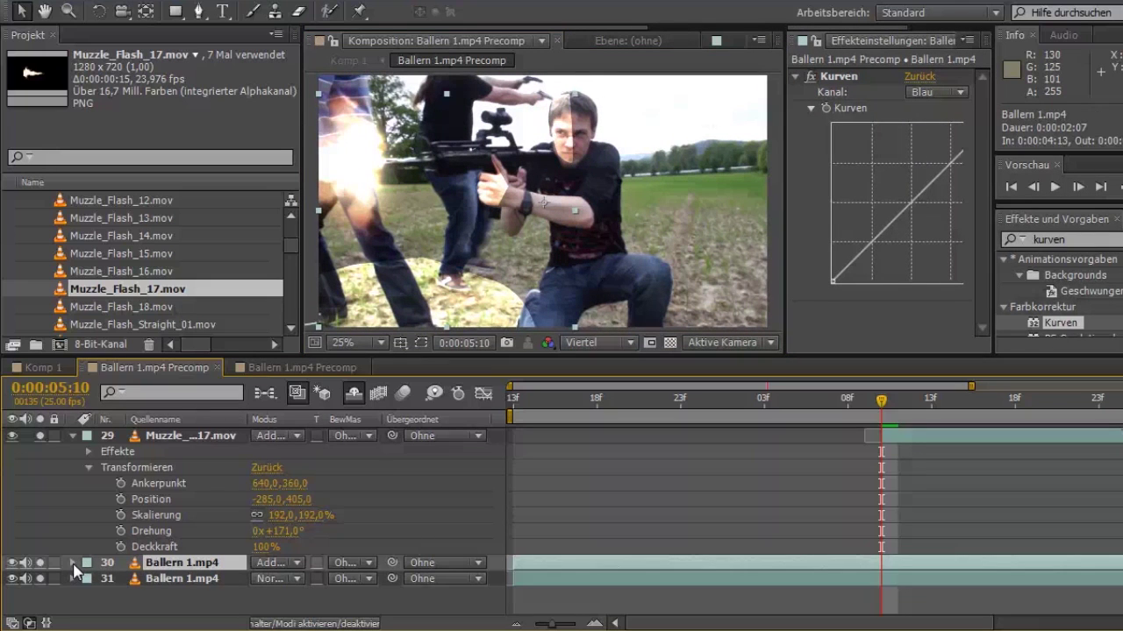
pyautogui.click(73, 564)
pyautogui.scroll(-2, 158, 543)
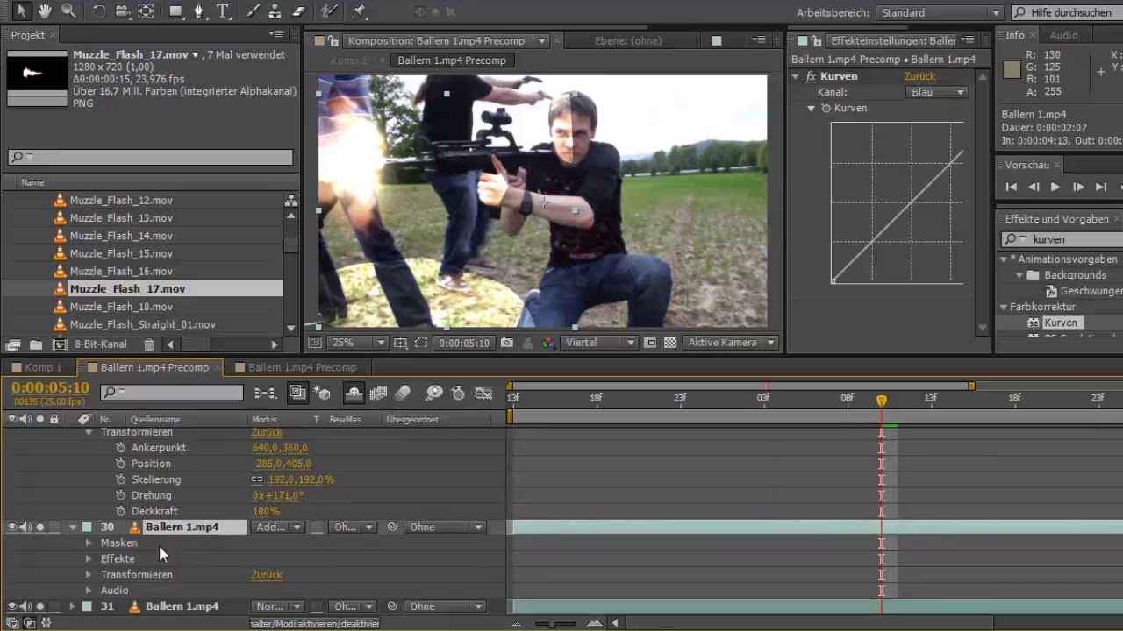
pyautogui.click(88, 542)
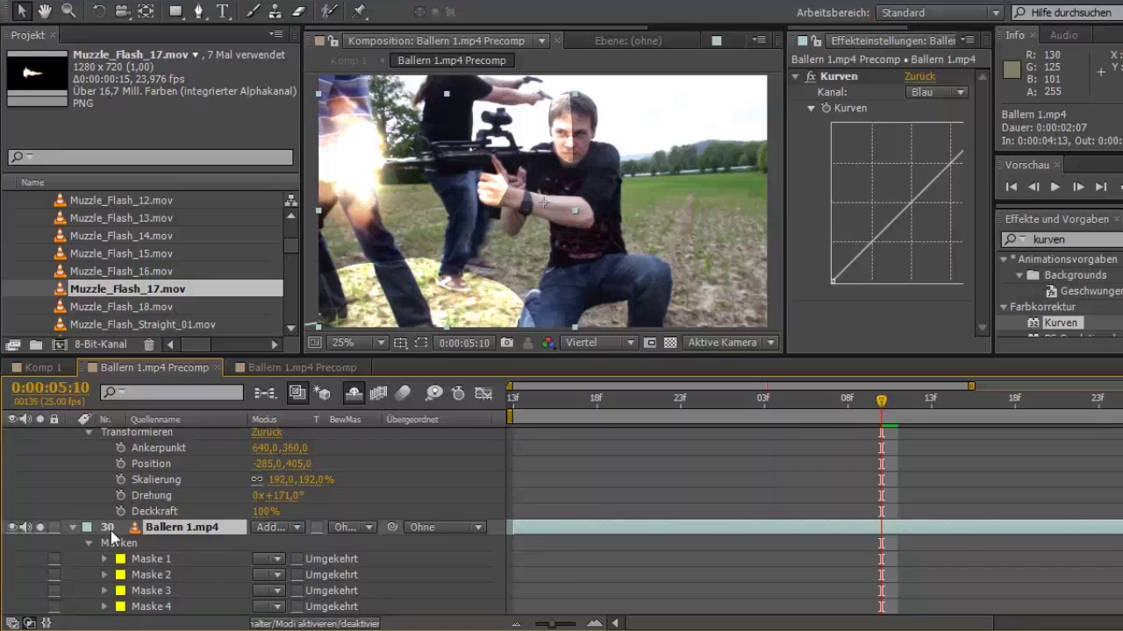
pyautogui.scroll(-3, 131, 559)
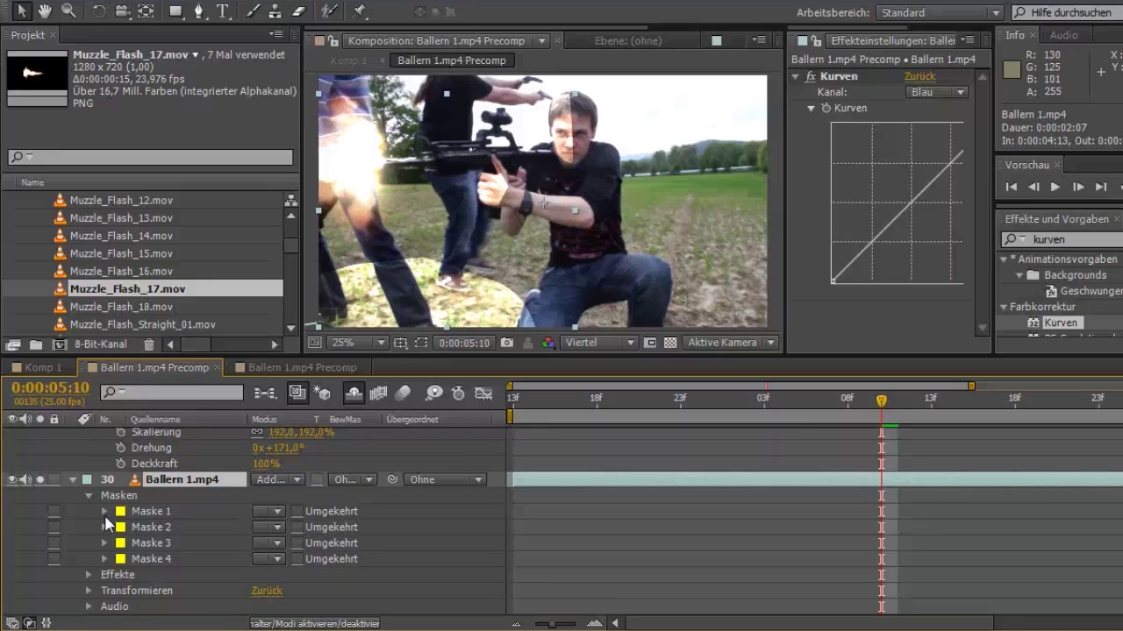
pyautogui.click(104, 511)
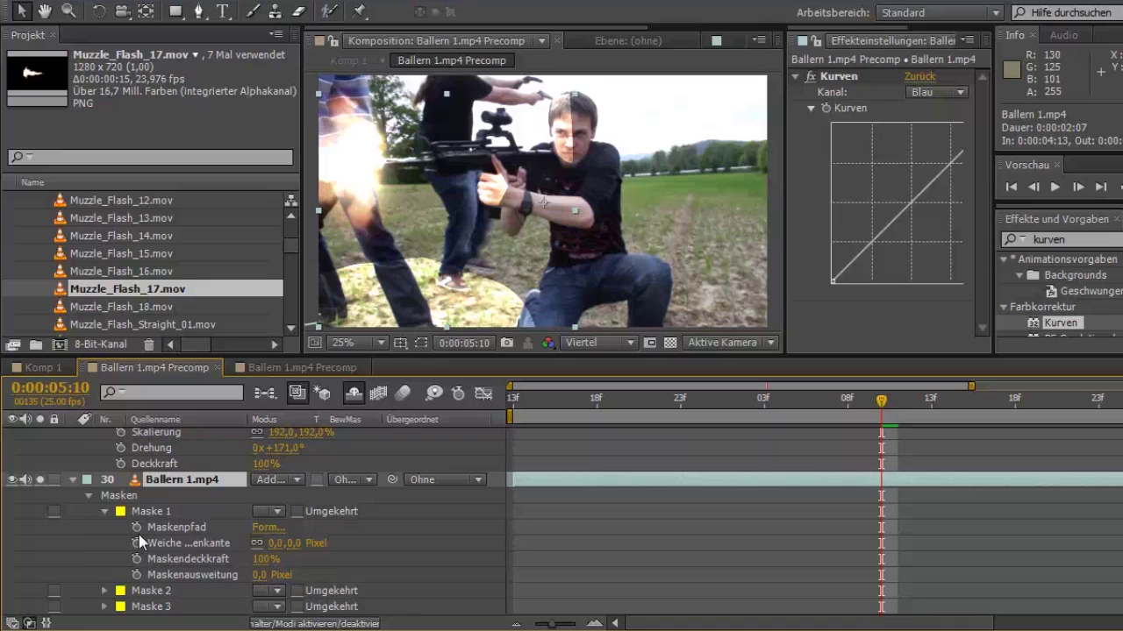
pyautogui.moveTo(272, 546); pyautogui.dragTo(336, 543)
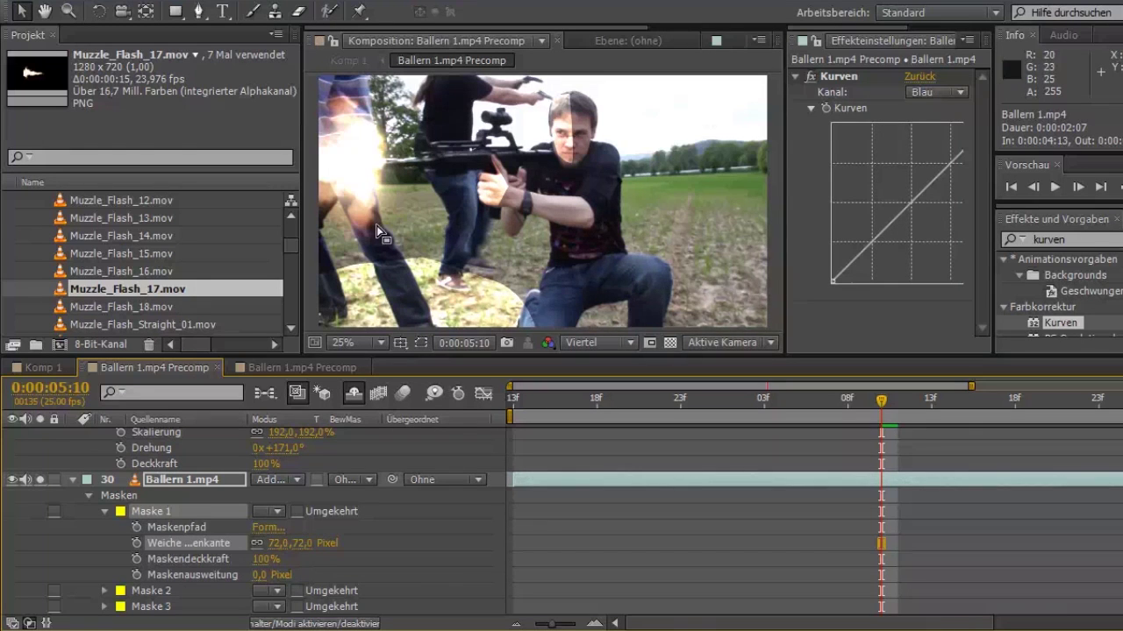
pyautogui.moveTo(290, 537); pyautogui.dragTo(244, 544)
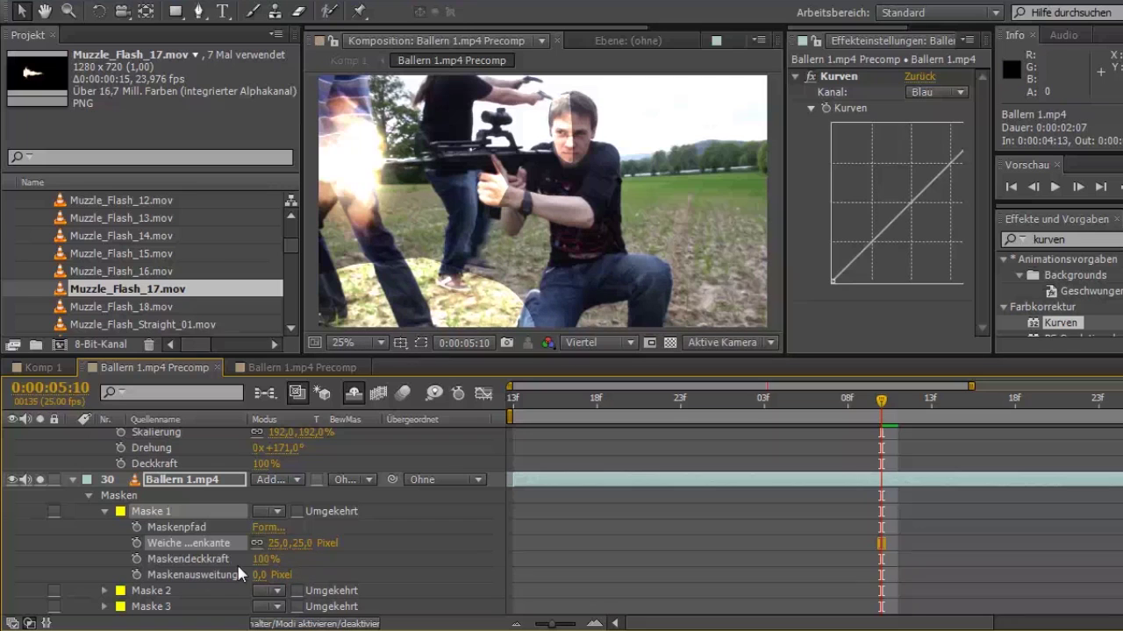
# Step: Feather Maske 2 to 27 pixels and lower its opacity
pyautogui.click(103, 511)
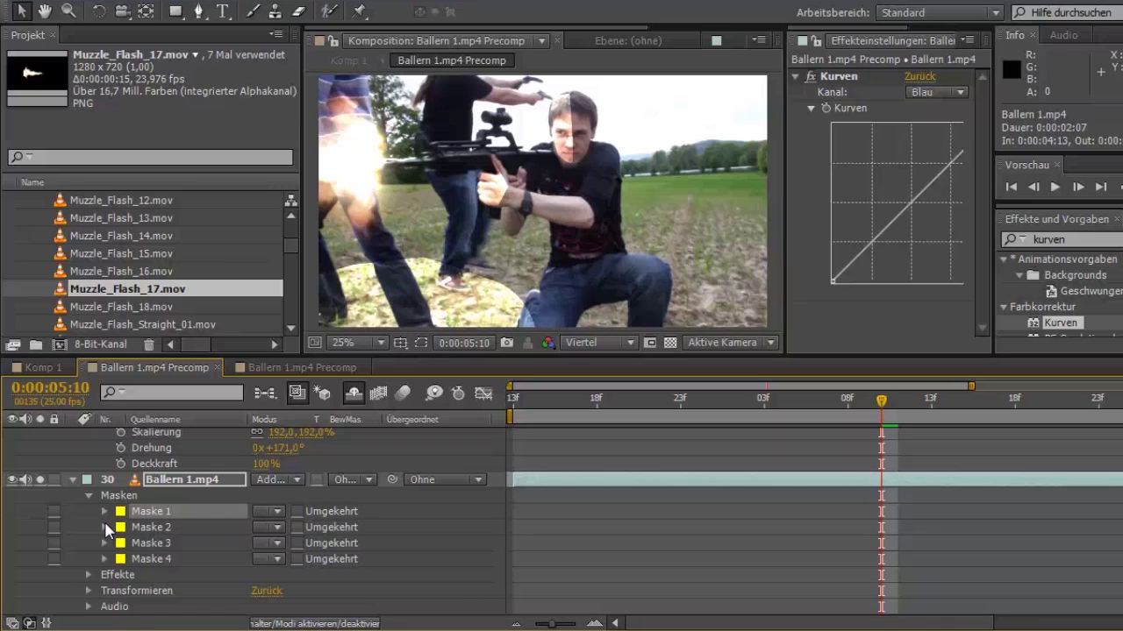
pyautogui.click(104, 527)
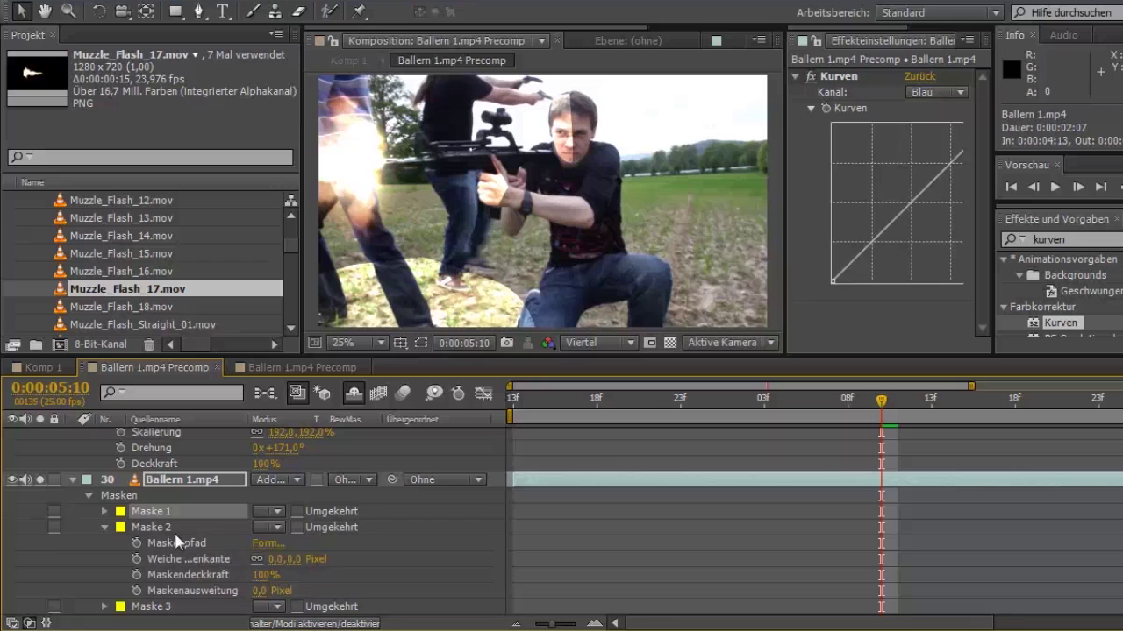
pyautogui.scroll(-2, 184, 535)
pyautogui.moveTo(272, 513)
pyautogui.mouseDown()
pyautogui.moveTo(301, 512)
pyautogui.moveTo(276, 511)
pyautogui.mouseUp()
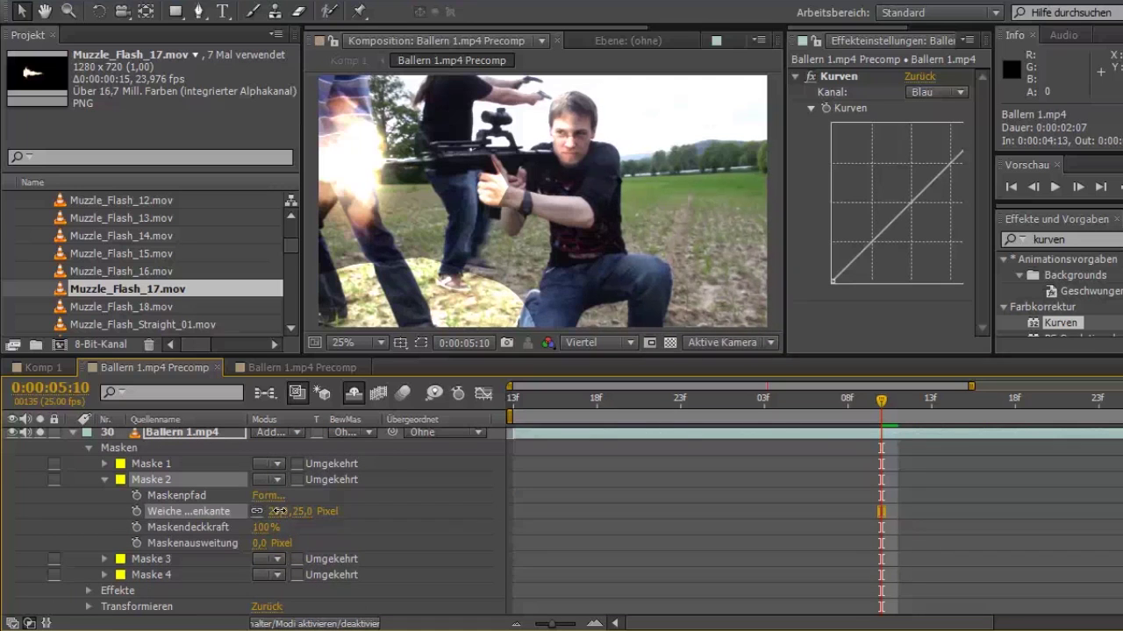
pyautogui.moveTo(265, 530); pyautogui.dragTo(245, 534)
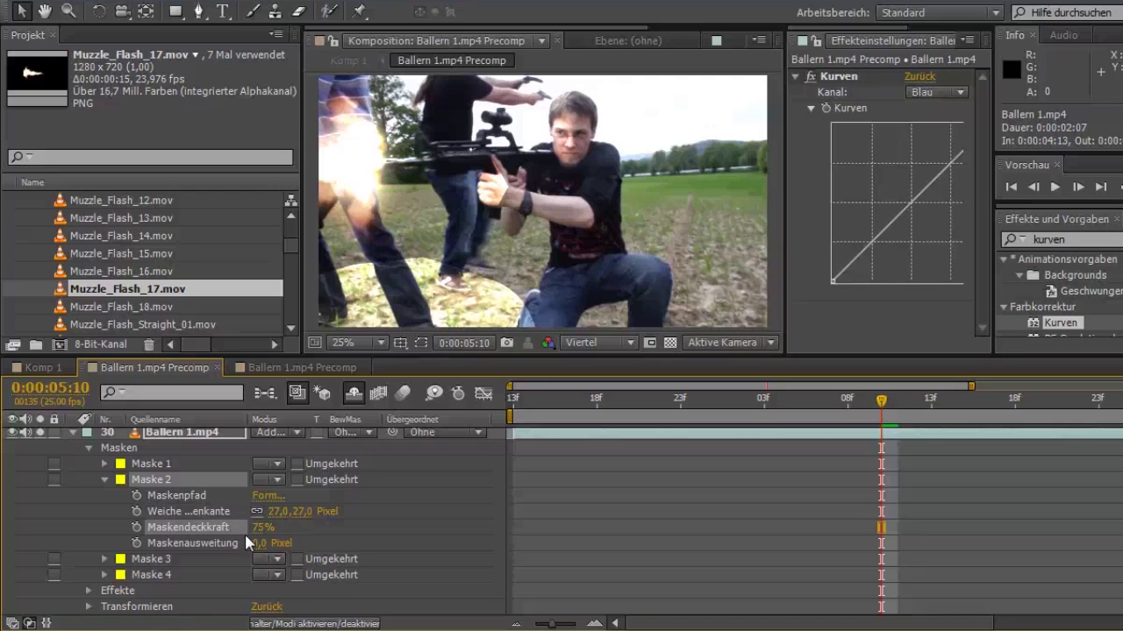
# Step: Lower Maske 3's opacity to 59% and set Maske 2's opacity to 69%
pyautogui.scroll(-2, 176, 526)
pyautogui.click(105, 527)
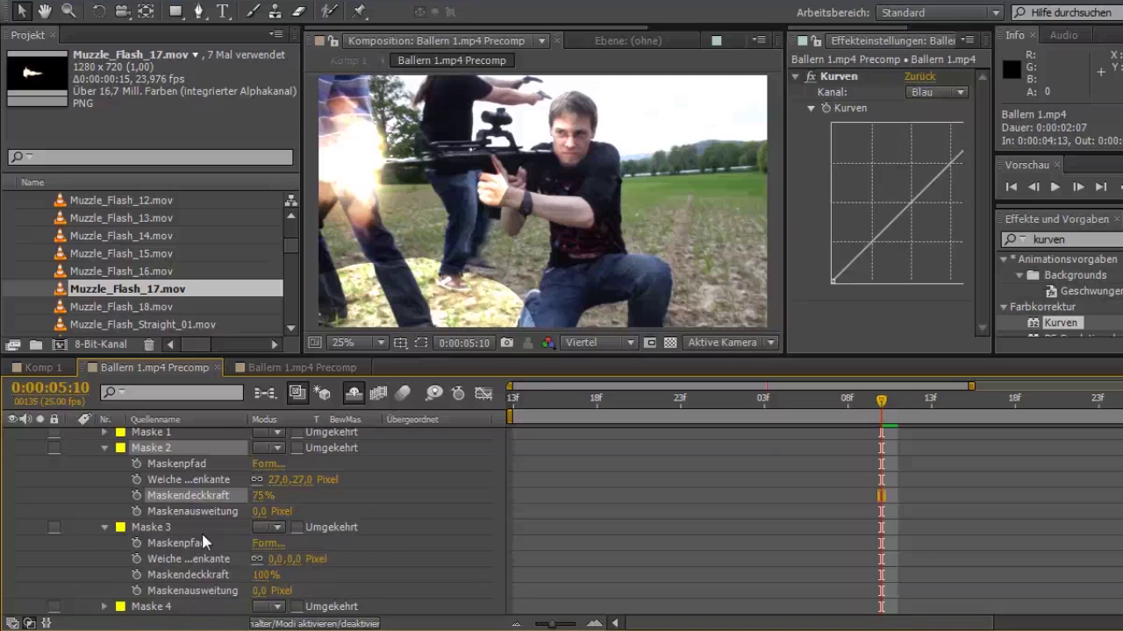
pyautogui.scroll(-3, 201, 532)
pyautogui.moveTo(278, 511)
pyautogui.mouseDown()
pyautogui.moveTo(304, 511)
pyautogui.moveTo(238, 532)
pyautogui.mouseUp()
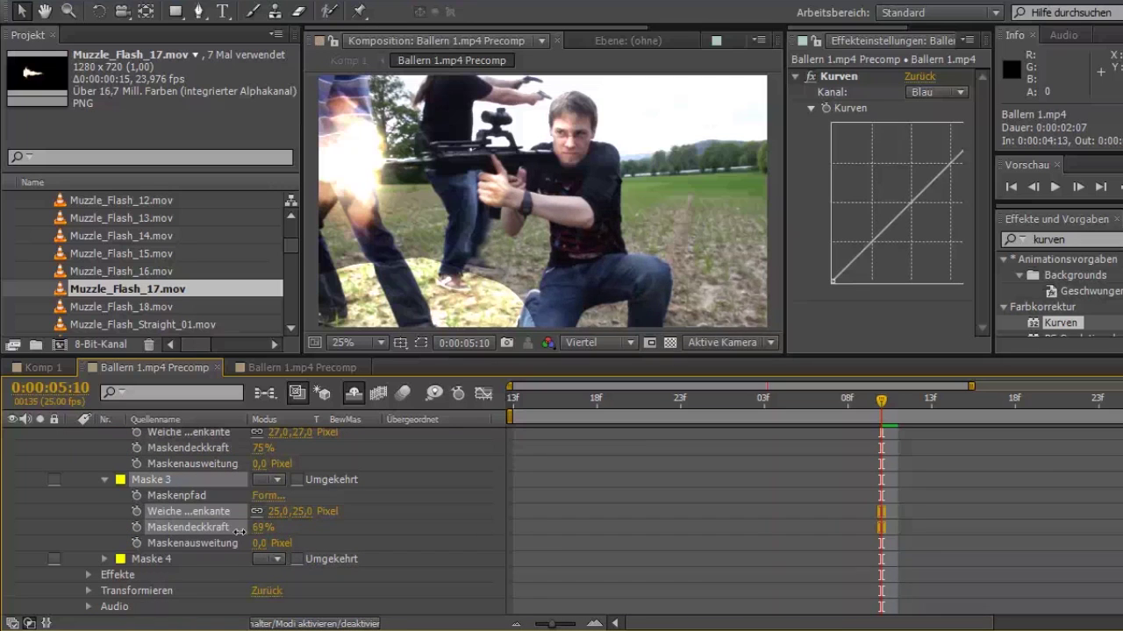
pyautogui.click(237, 534)
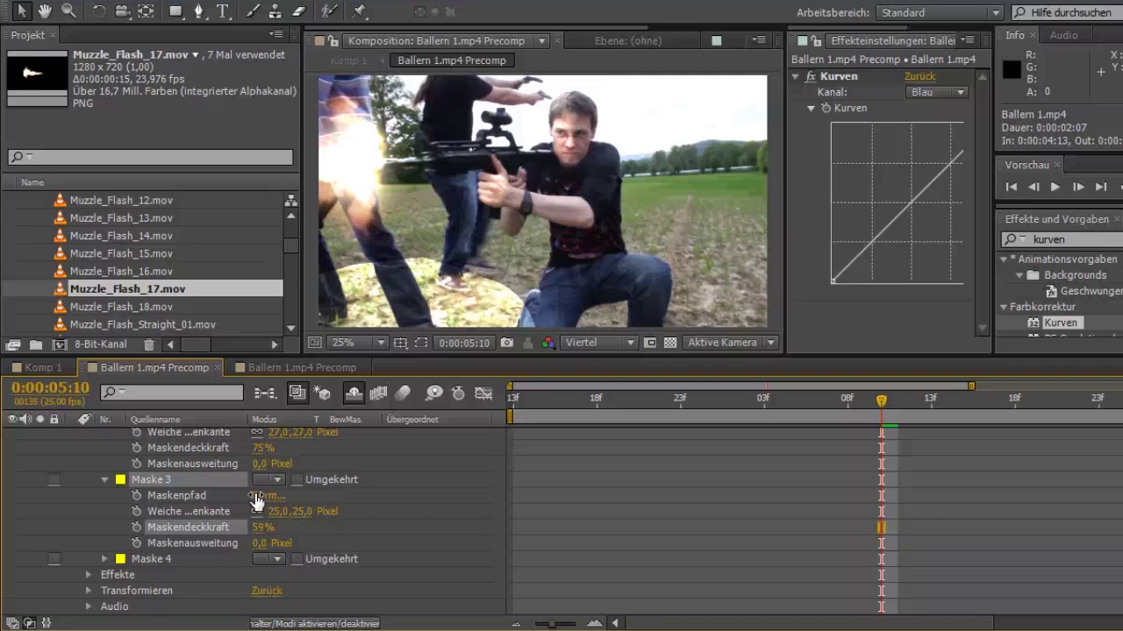
pyautogui.scroll(3, 260, 522)
pyautogui.moveTo(258, 500); pyautogui.dragTo(244, 496)
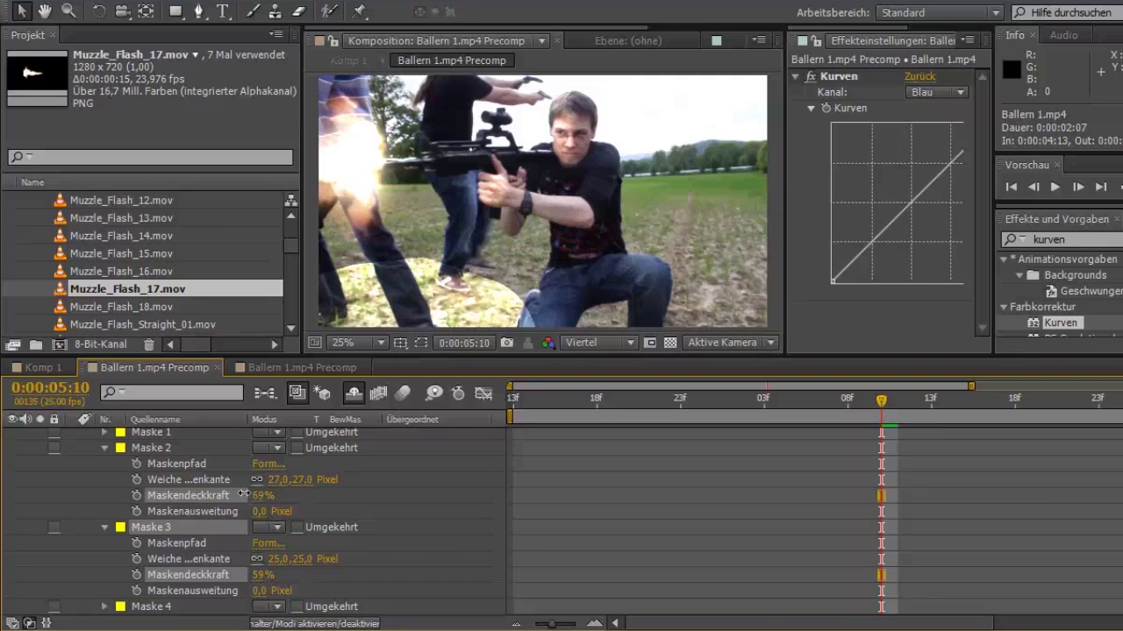
pyautogui.click(226, 502)
pyautogui.scroll(-4, 229, 496)
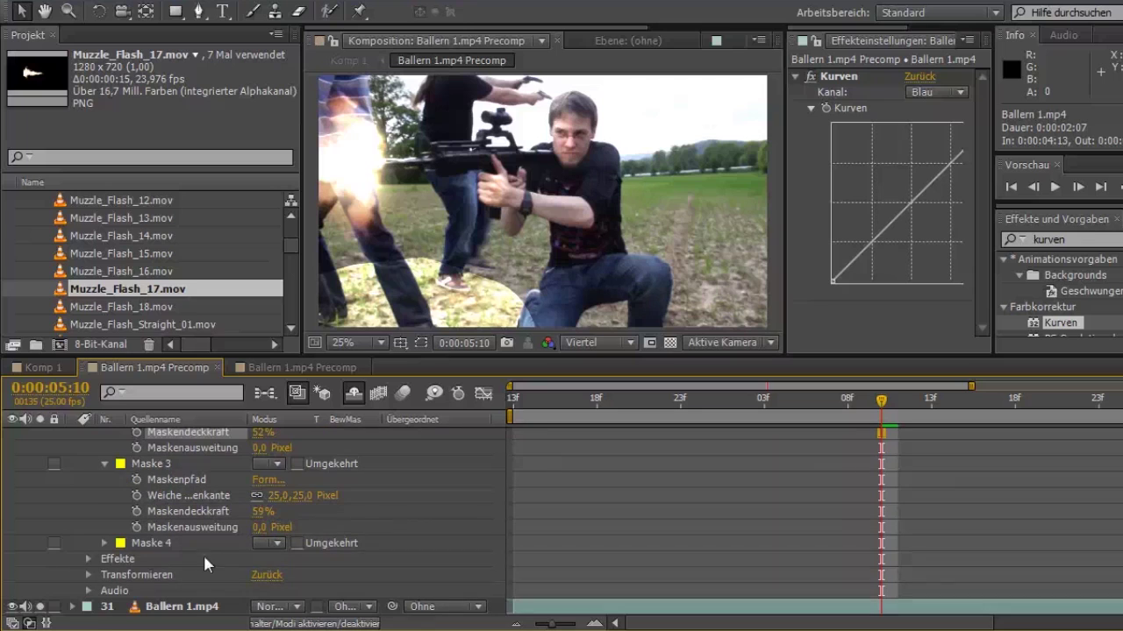
pyautogui.click(101, 542)
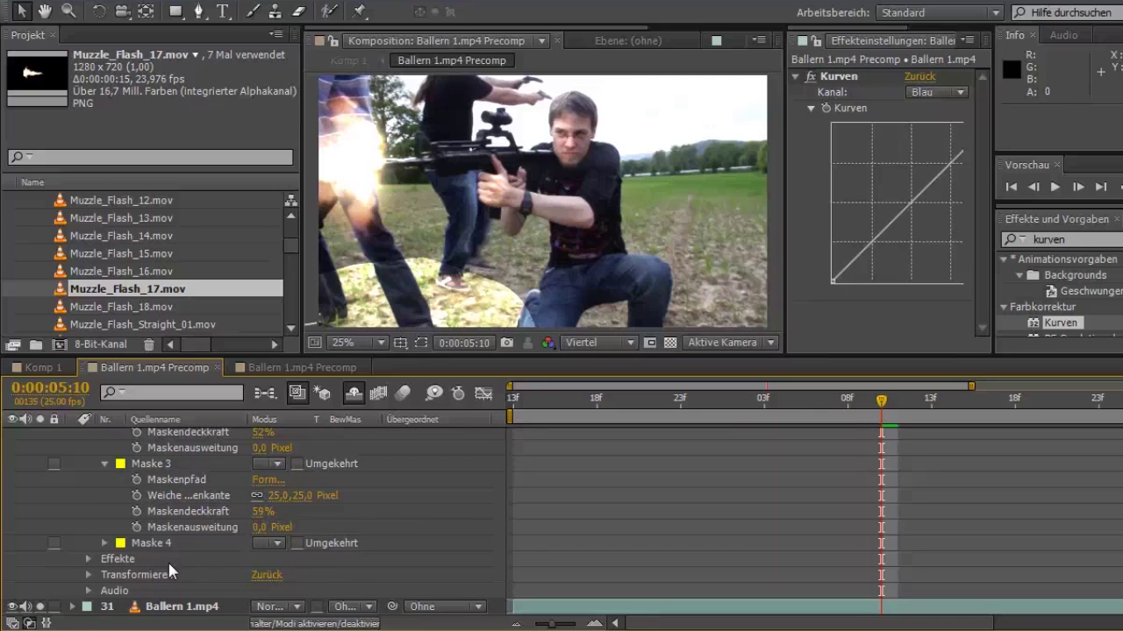
# Step: Feather Maske 4 by 126 pixels and lower its opacity to 25%
pyautogui.click(105, 543)
pyautogui.scroll(-3, 314, 575)
pyautogui.moveTo(272, 530); pyautogui.dragTo(394, 537)
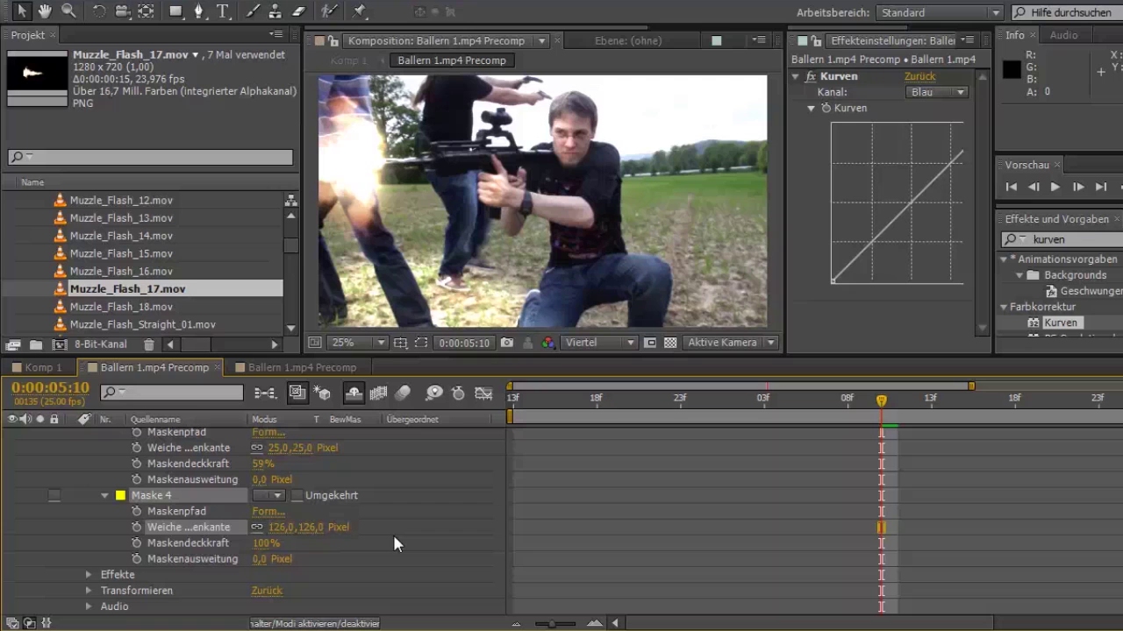
pyautogui.moveTo(262, 543); pyautogui.dragTo(180, 556)
# Step: Collapse the light layer's masks to reach its transform properties
pyautogui.scroll(-1, 505, 210)
pyautogui.scroll(1, 504, 210)
pyautogui.scroll(2, 692, 454)
pyautogui.scroll(3, 788, 484)
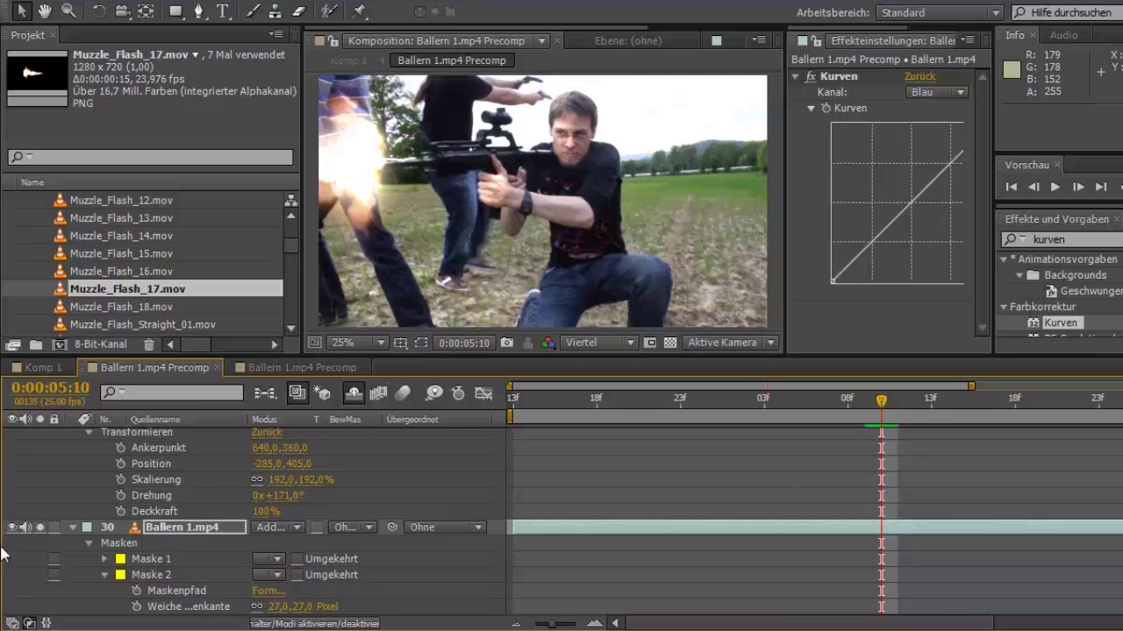
pyautogui.click(72, 527)
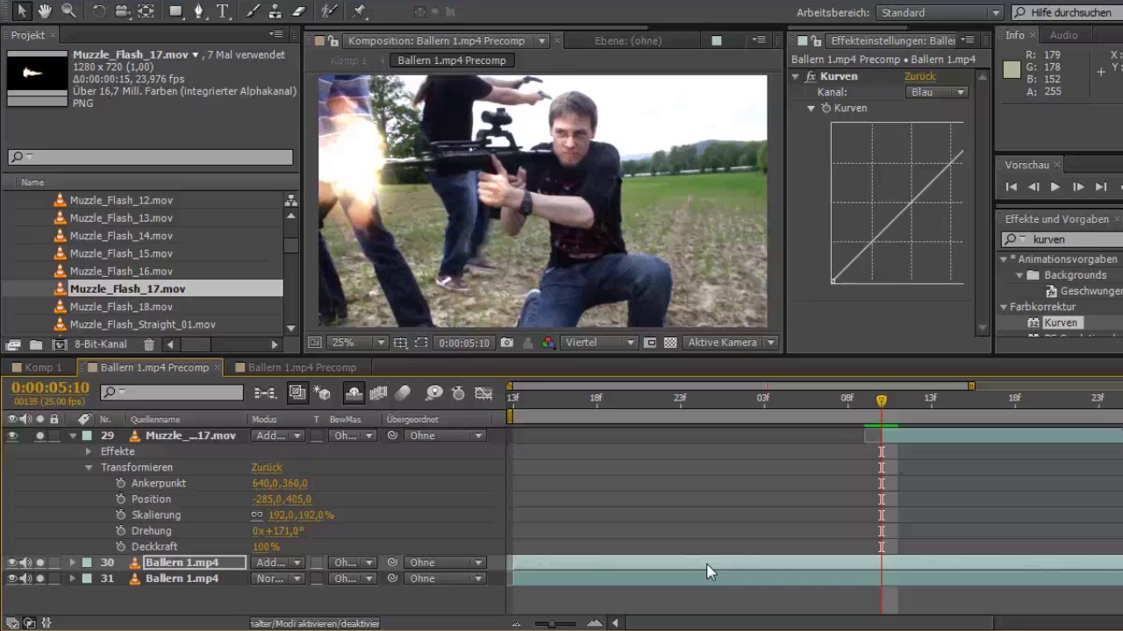
pyautogui.click(72, 563)
pyautogui.click(104, 467)
pyautogui.click(89, 451)
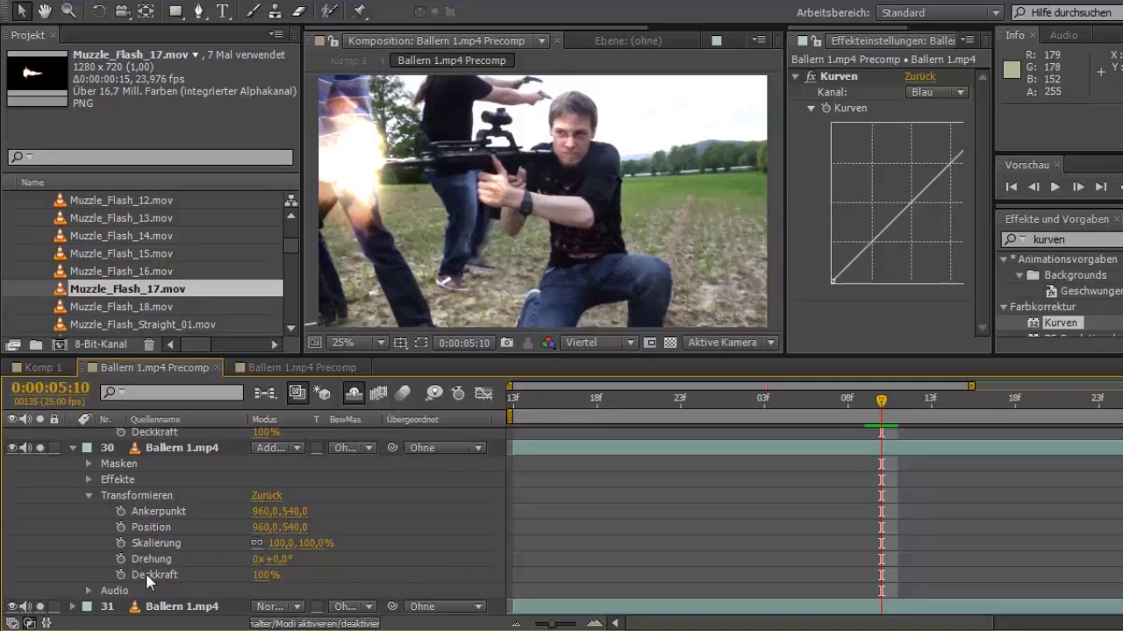
# Step: Keyframe the light layer's opacity: 0% at 5:09, 100% at 5:10, 0% at 5:12
pyautogui.press('pageup')
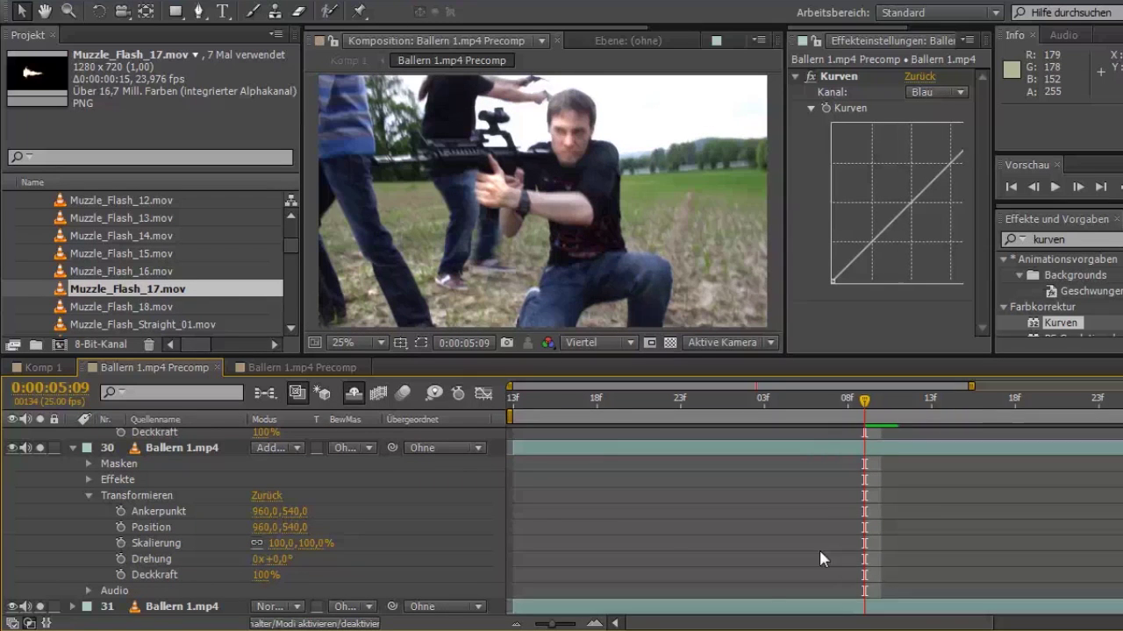
pyautogui.click(120, 575)
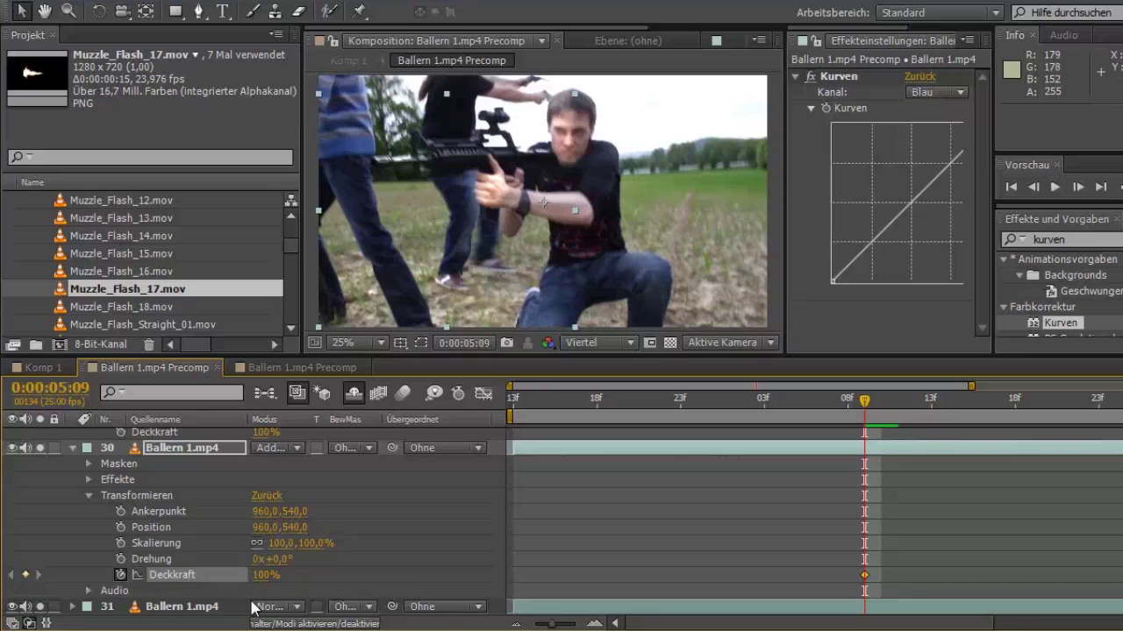
pyautogui.moveTo(265, 582); pyautogui.dragTo(99, 584)
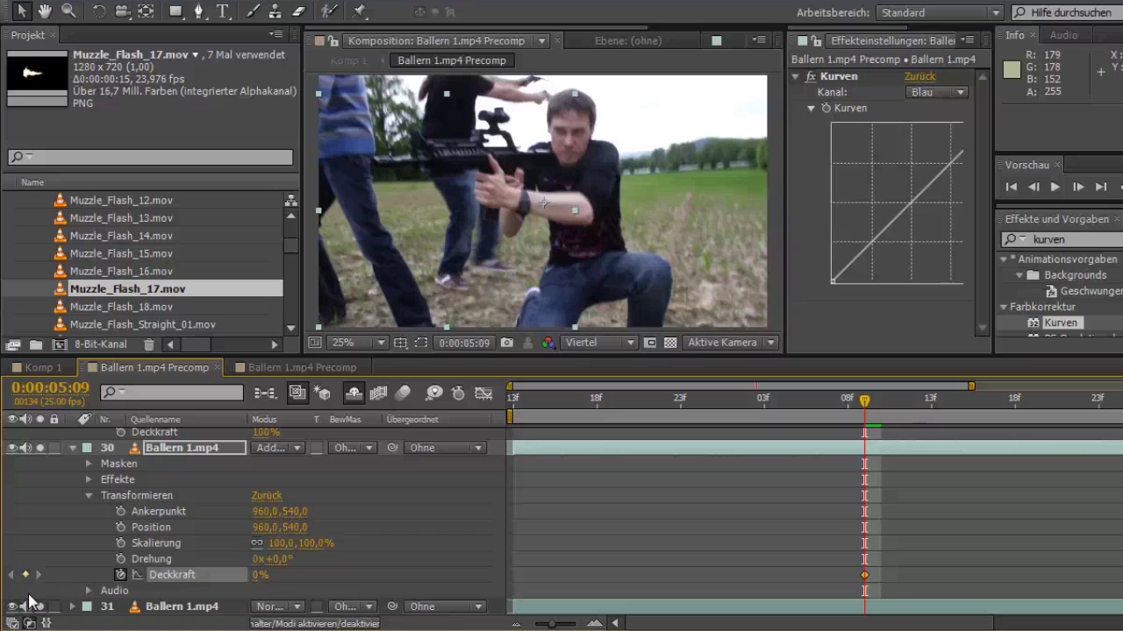
pyautogui.press('pagedown')
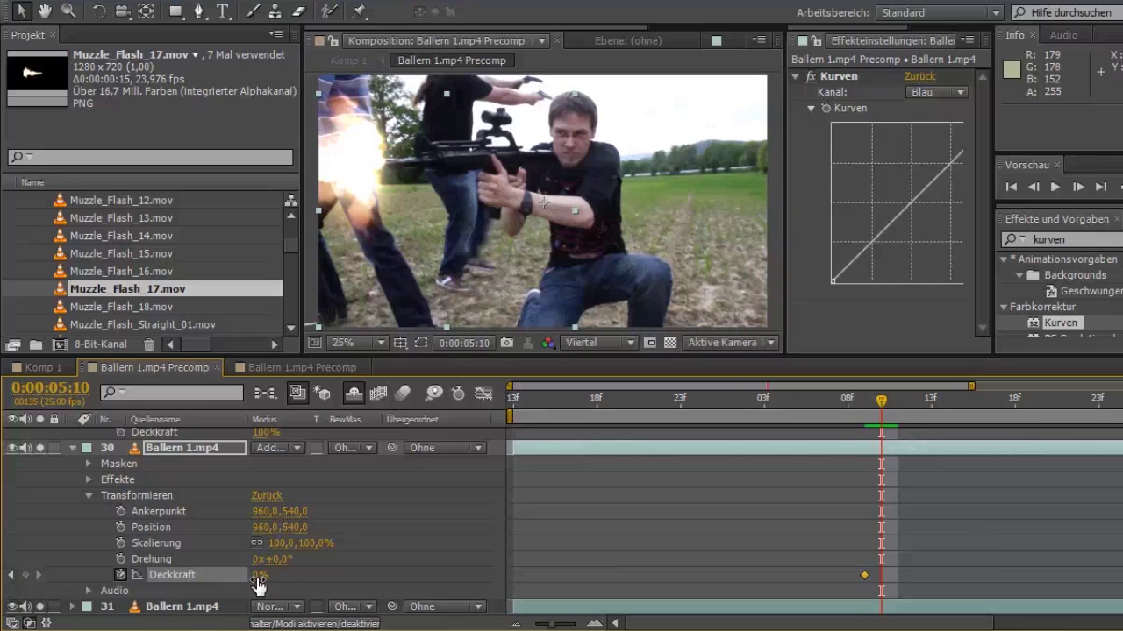
pyautogui.moveTo(259, 586); pyautogui.dragTo(333, 572)
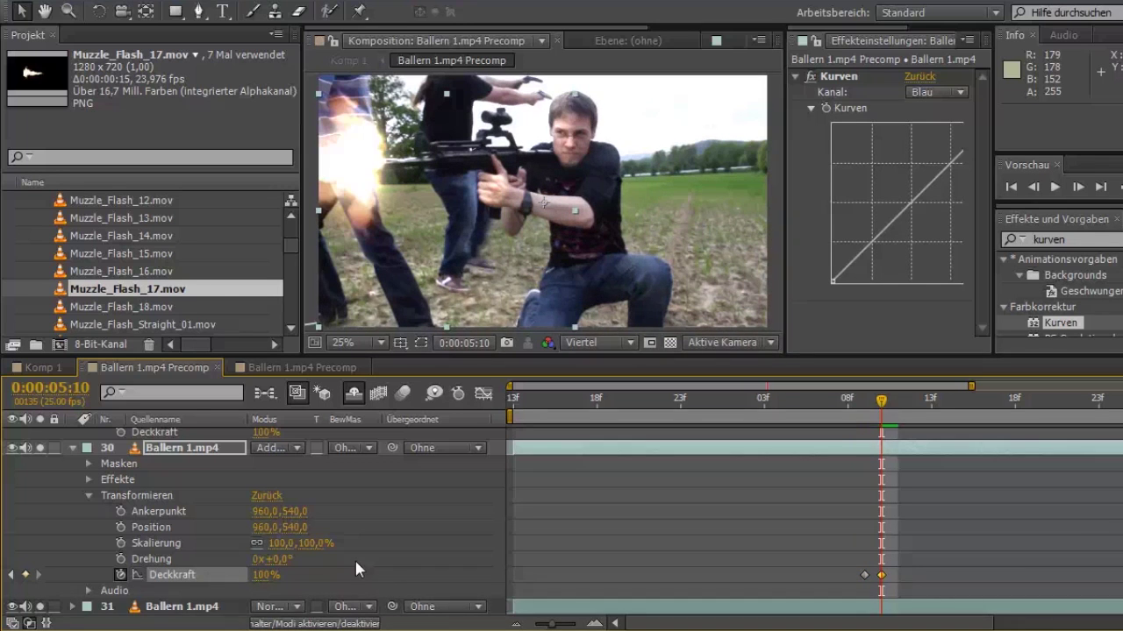
pyautogui.press('pagedown')
pyautogui.press('pagedown')
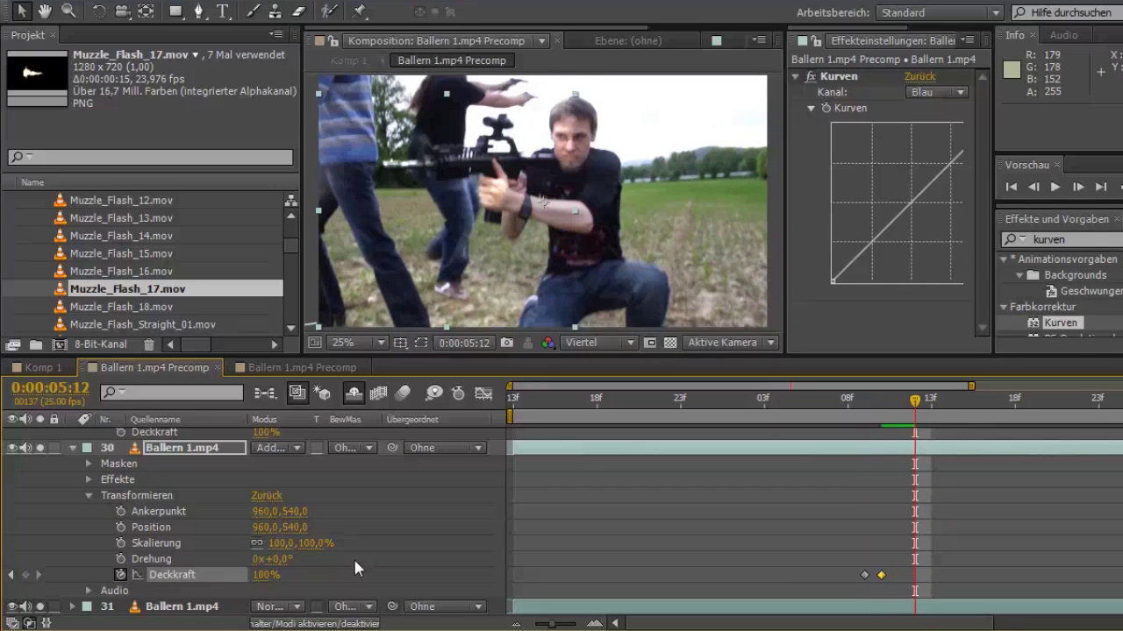
pyautogui.moveTo(266, 576); pyautogui.dragTo(165, 595)
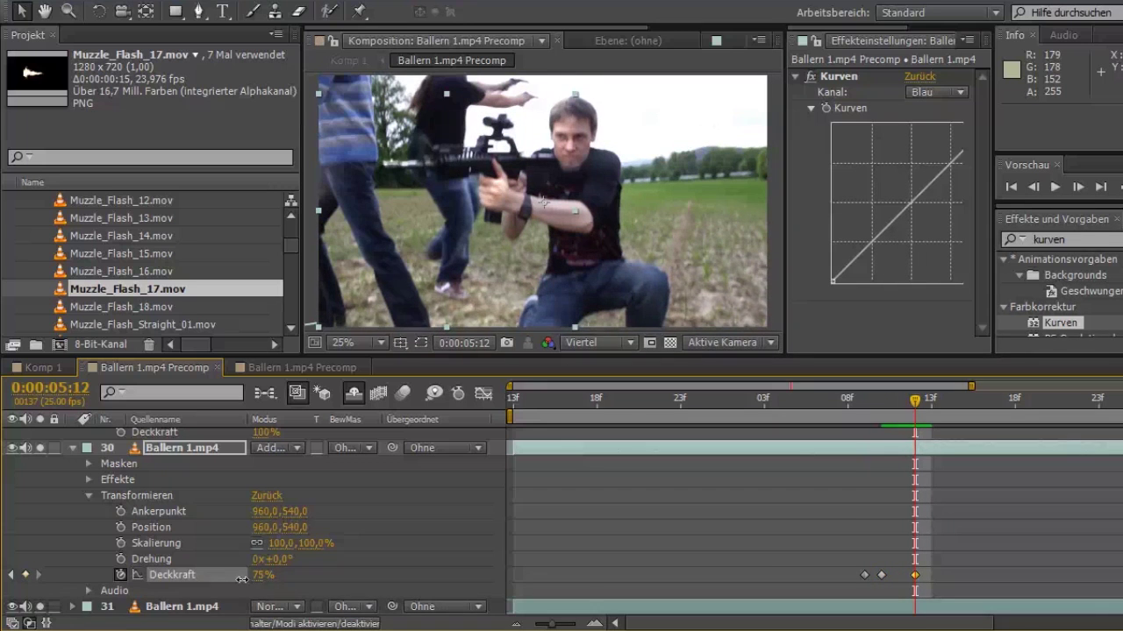
# Step: Preview the opacity flicker from 0:00:05:09
pyautogui.click(863, 411)
pyautogui.press('space')
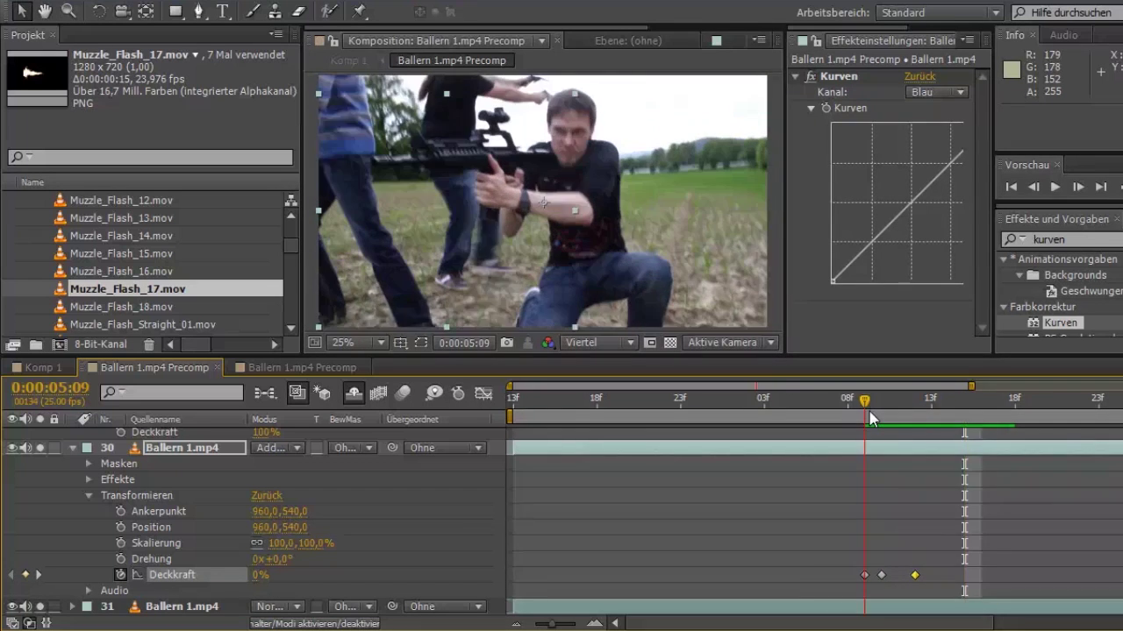
pyautogui.click(896, 415)
pyautogui.press('pageup')
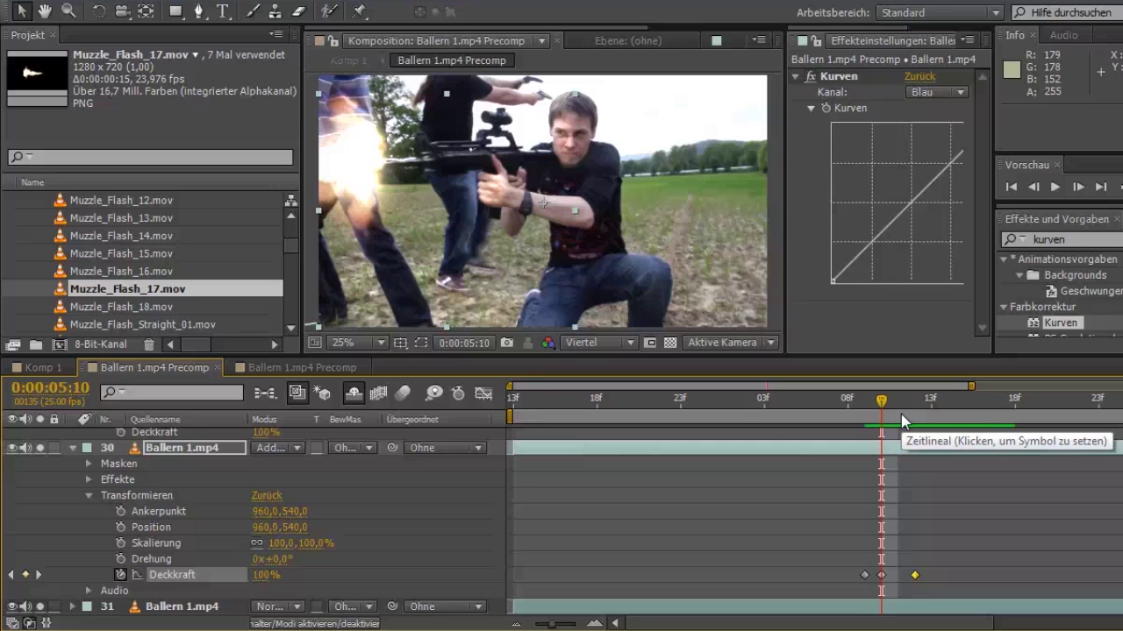
pyautogui.press('pagedown')
pyautogui.press('pagedown')
pyautogui.press('pagedown')
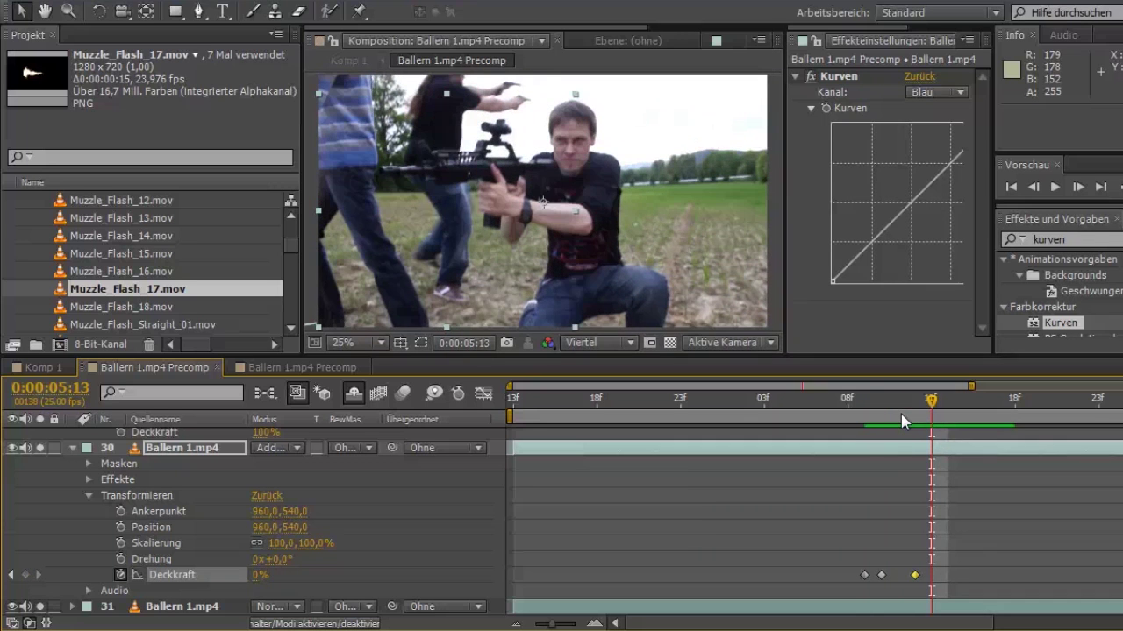
# Step: Duplicate muzzle-flash layer 29 and shift the copy a few frames later
pyautogui.scroll(3, 170, 501)
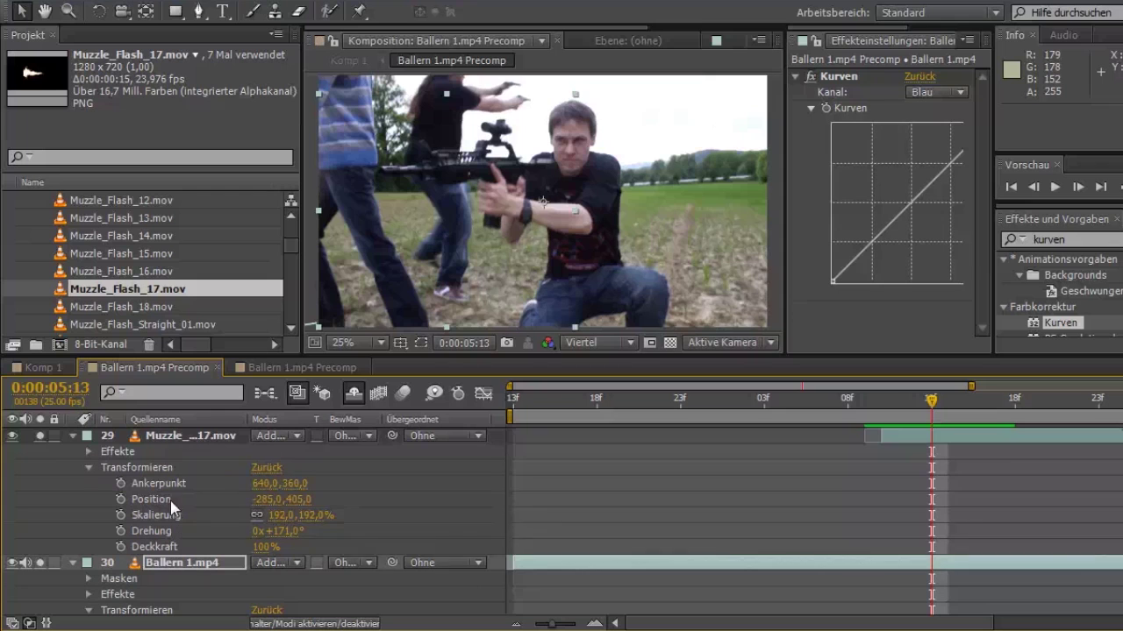
pyautogui.click(170, 439)
pyautogui.hotkey('ctrl', 'd')
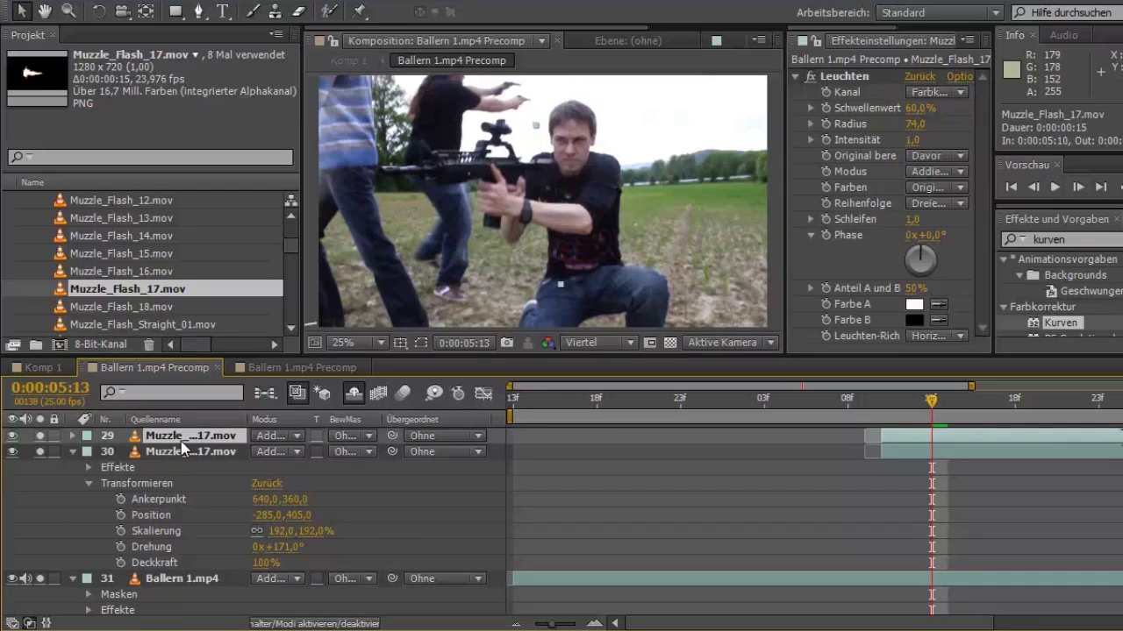
pyautogui.moveTo(906, 438); pyautogui.dragTo(940, 439)
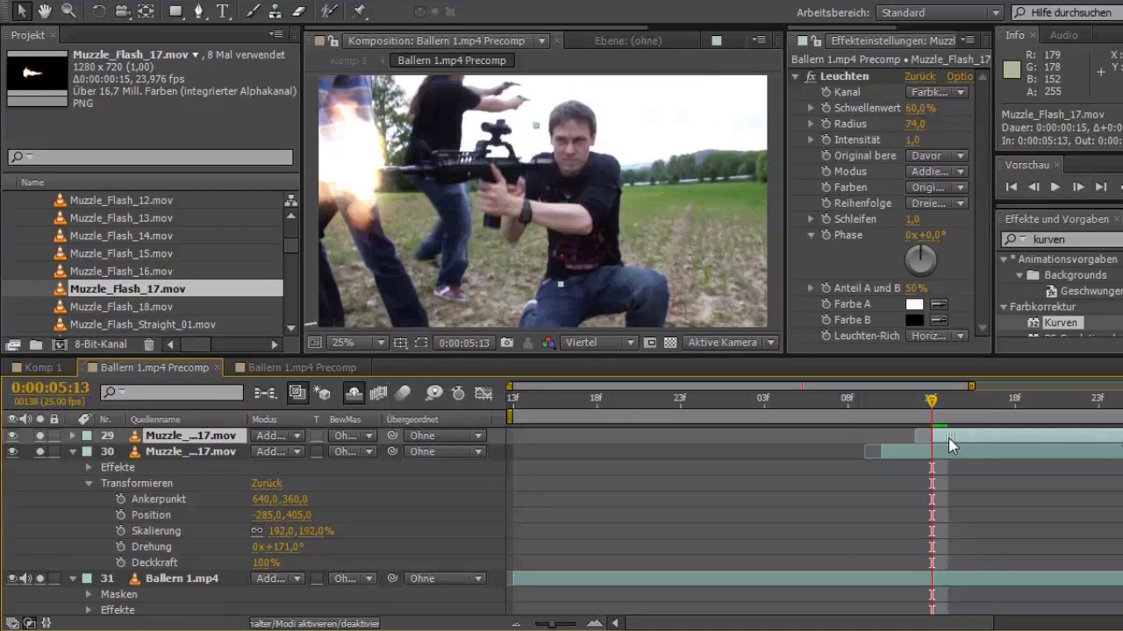
# Step: Check the flash at 0:00:05:10 with the view zoomed and panned toward the gun
pyautogui.click(364, 165)
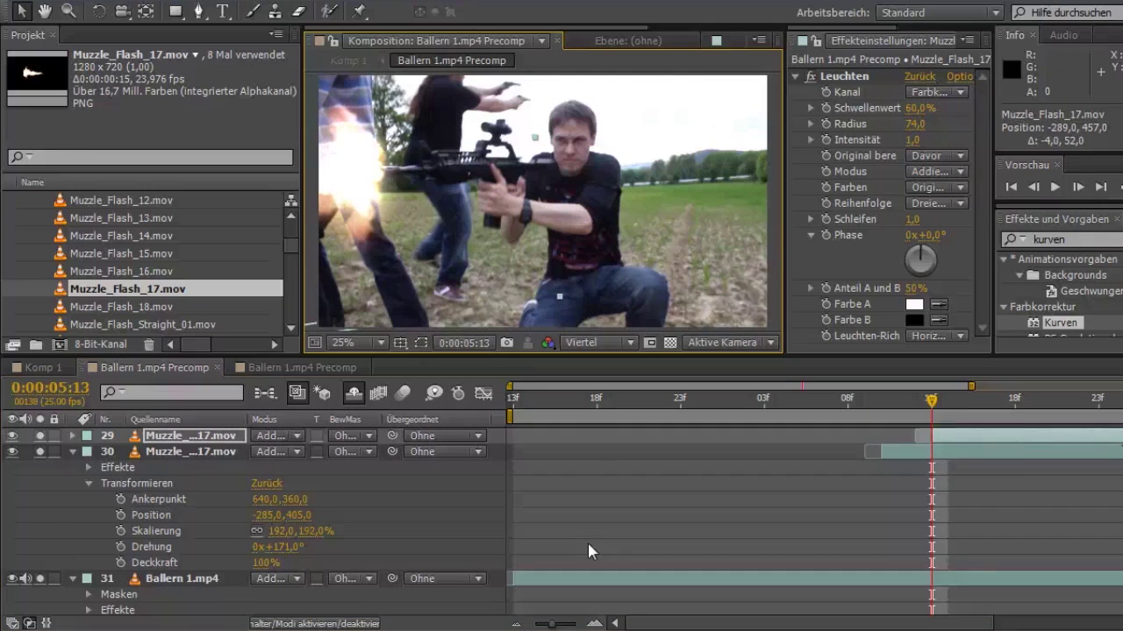
pyautogui.click(849, 403)
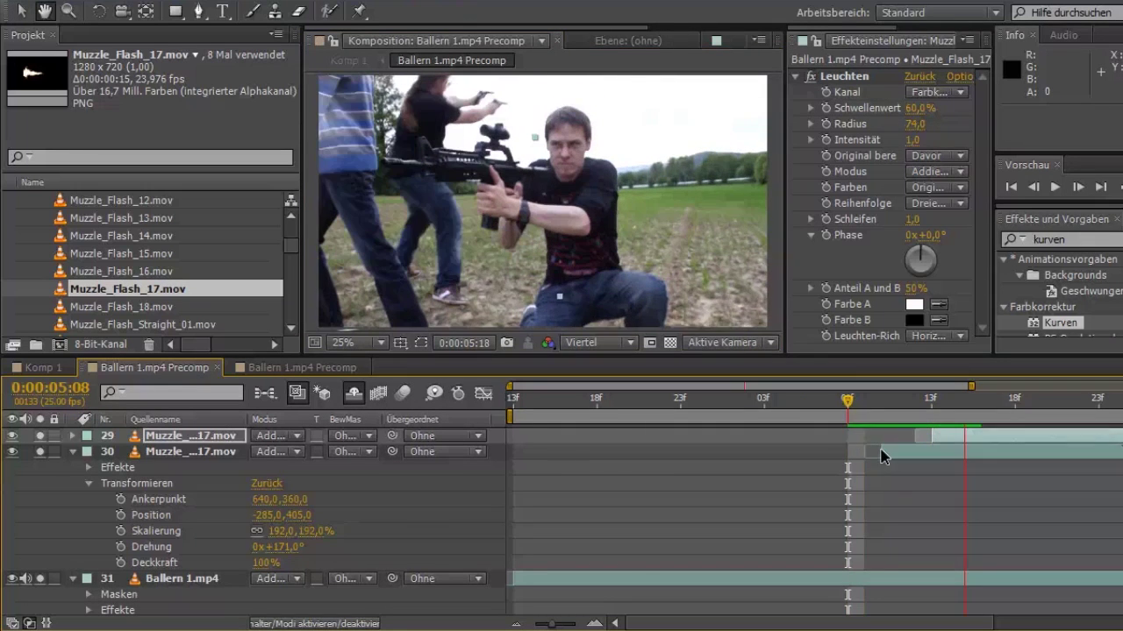
pyautogui.press('pagedown')
pyautogui.press('pagedown')
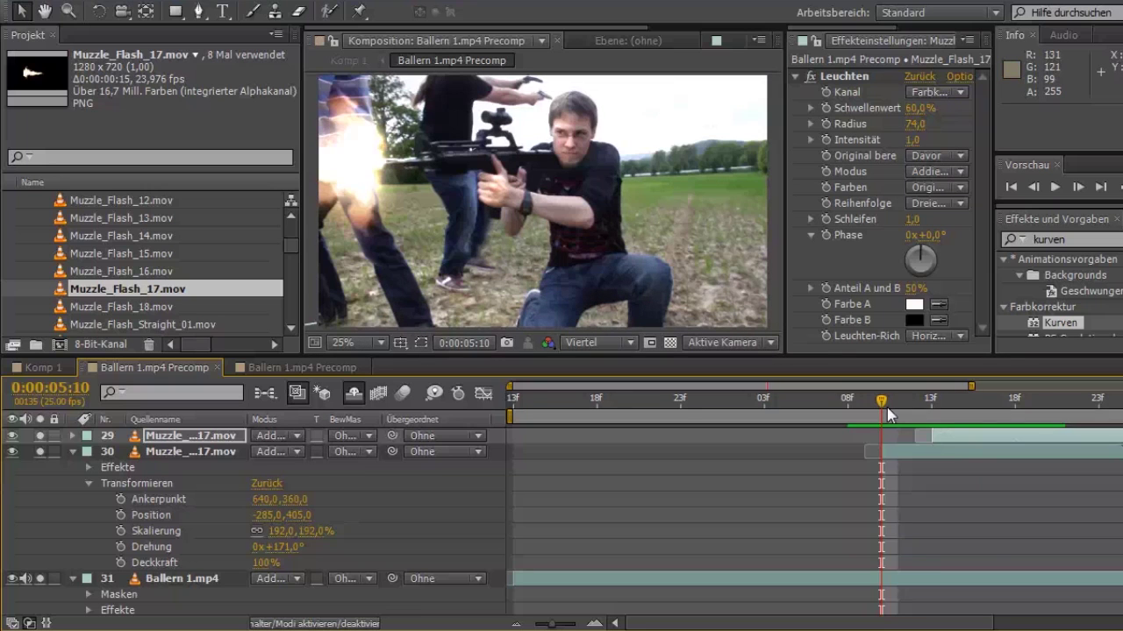
pyautogui.scroll(2, 506, 193)
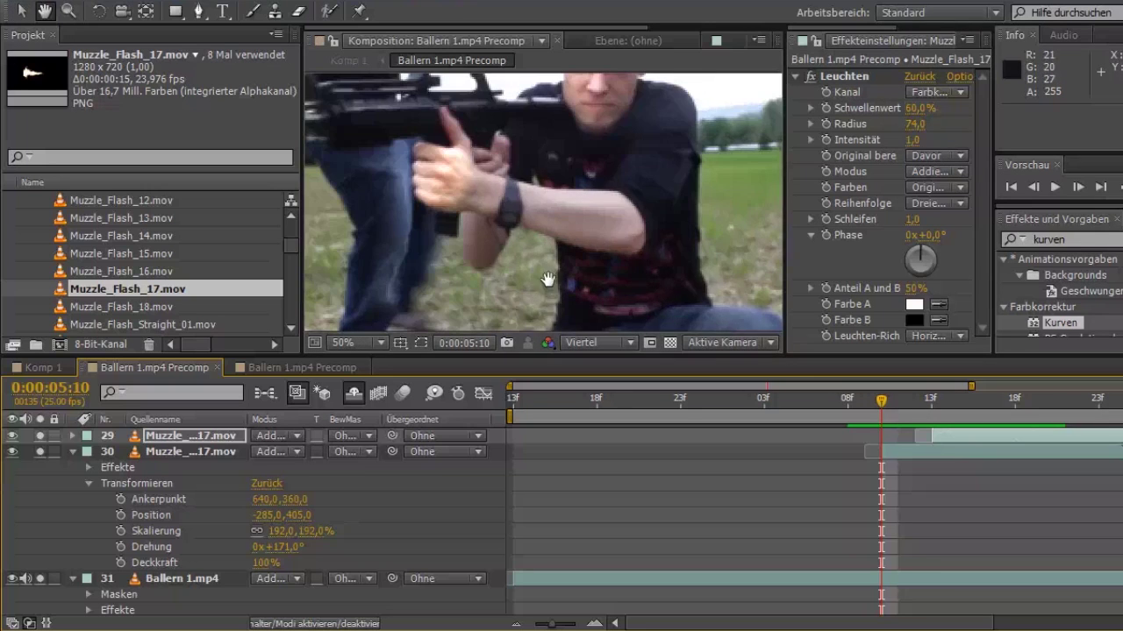
pyautogui.moveTo(481, 263); pyautogui.dragTo(450, 263)
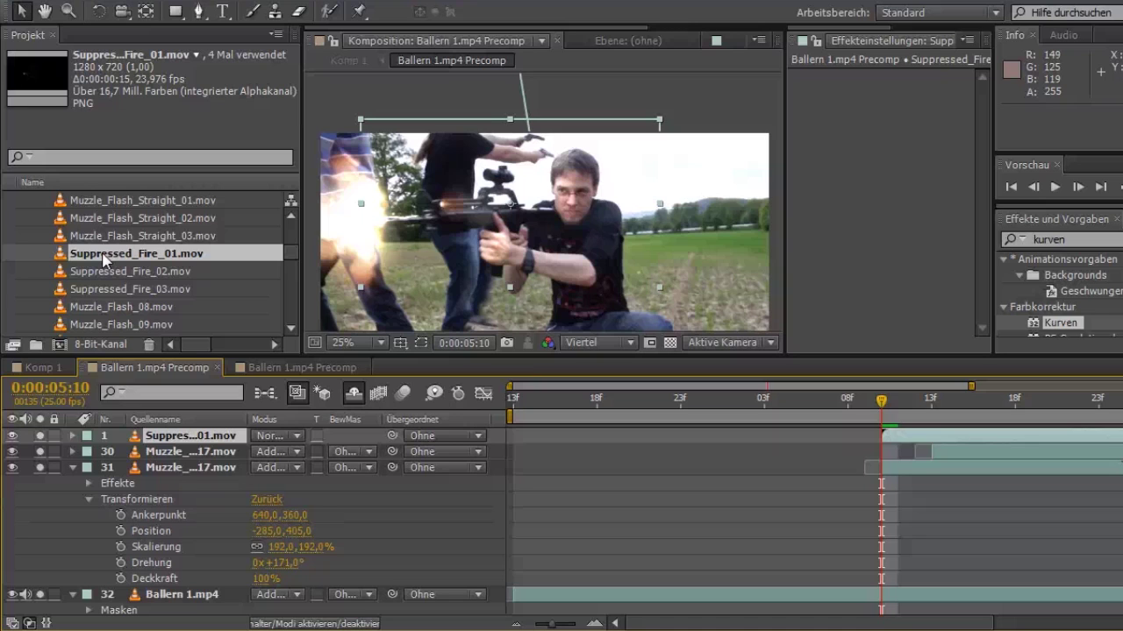
# Step: Preview the Suppressed_Fire_01 footage, then return to the Ballern 1.mp4 Precomp
pyautogui.doubleClick(104, 256)
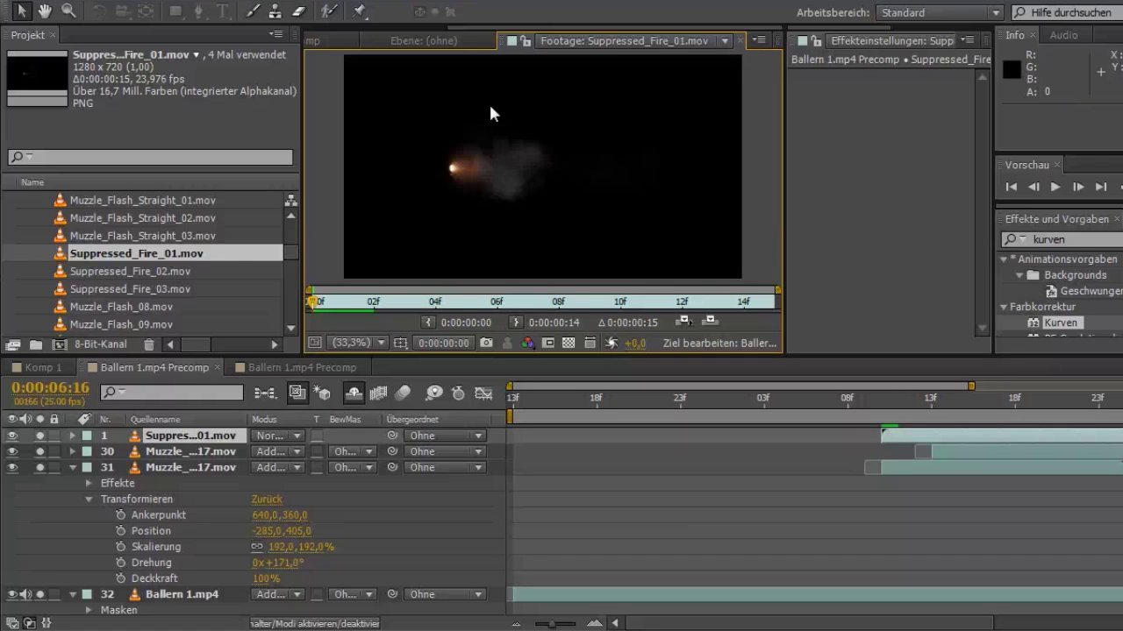
pyautogui.click(884, 427)
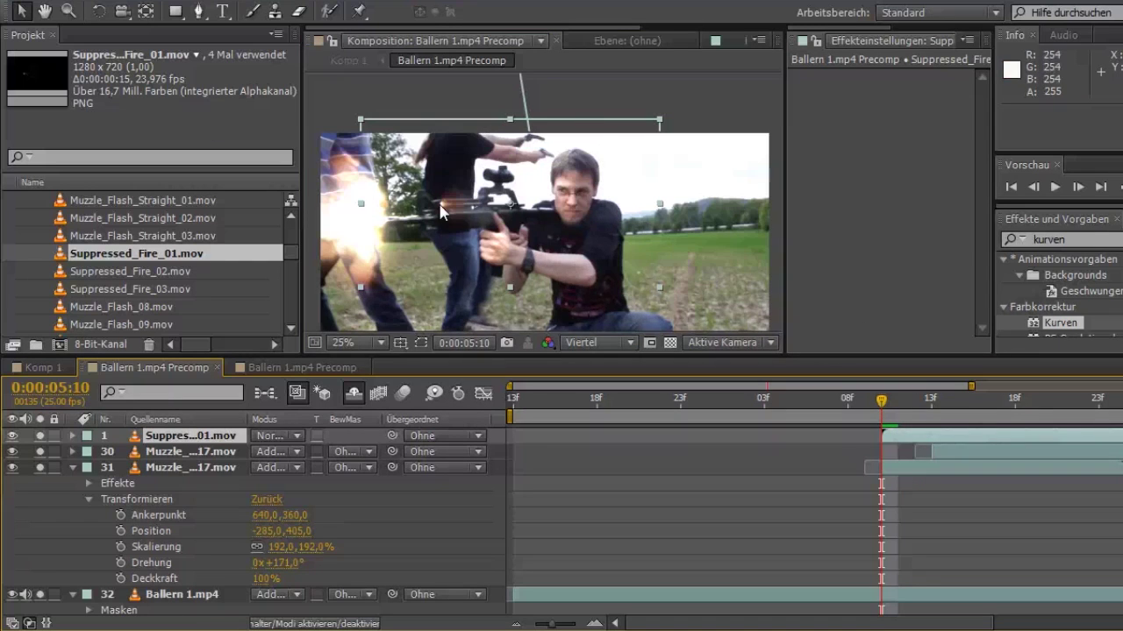
pyautogui.scroll(3, 449, 248)
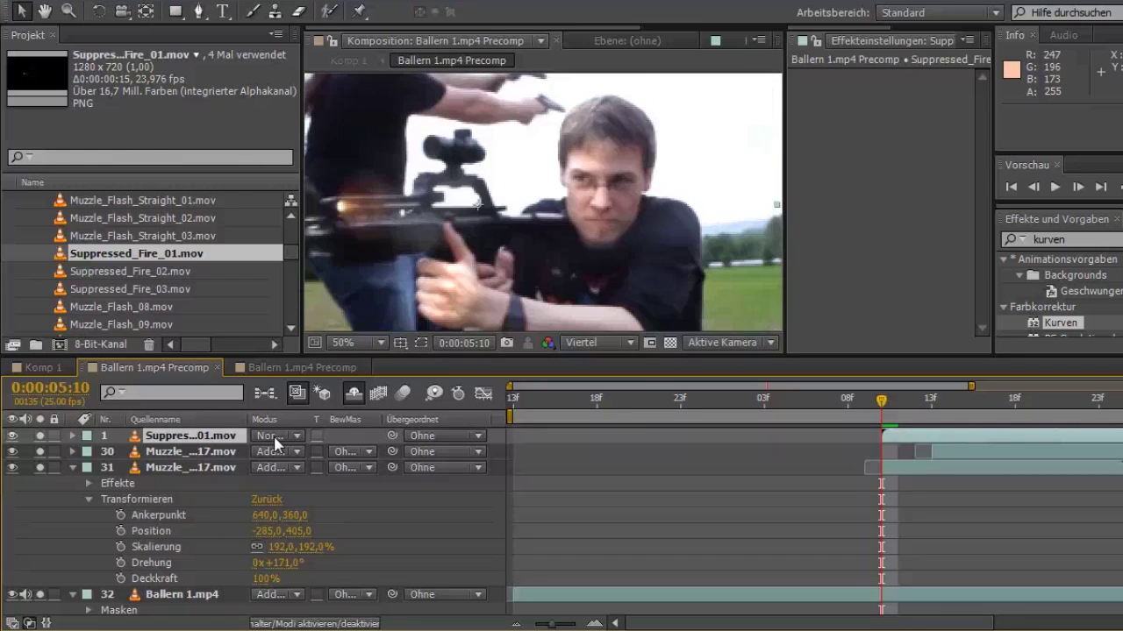
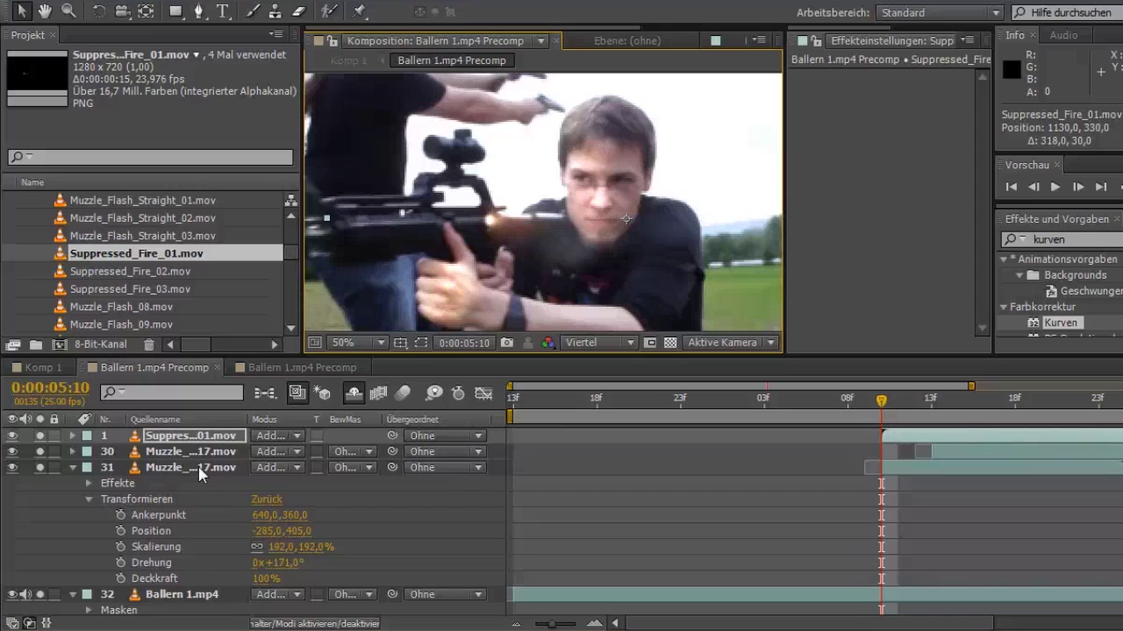
# Step: Rotate the Suppressed_Fire_01 flash to -25° and place it on the rifle muzzle at 1038,202
pyautogui.click(72, 436)
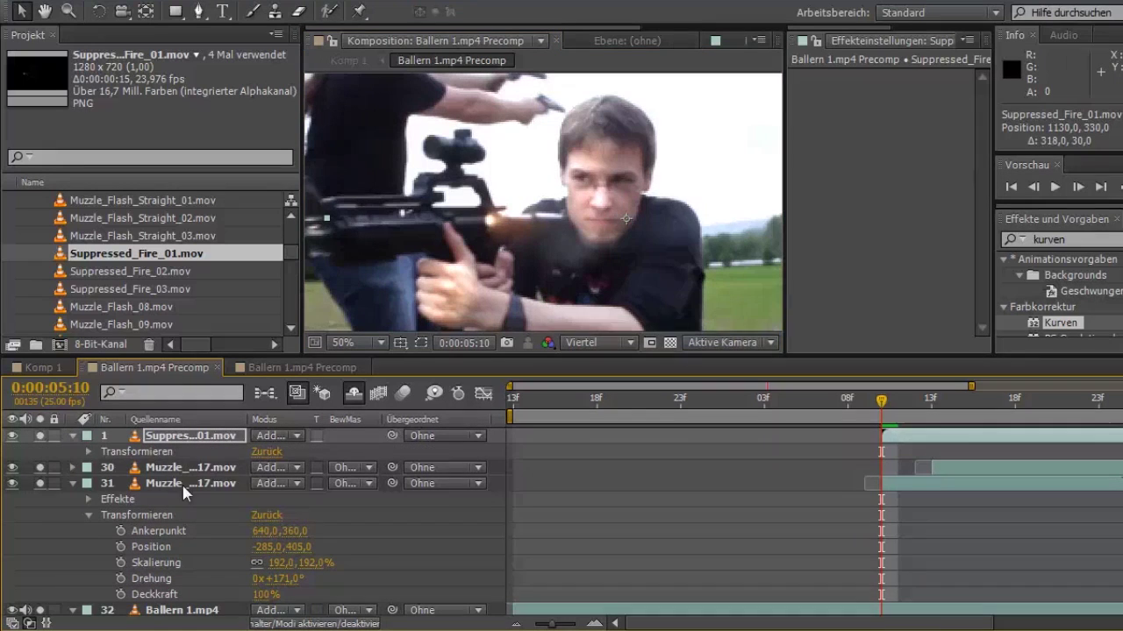
pyautogui.click(88, 452)
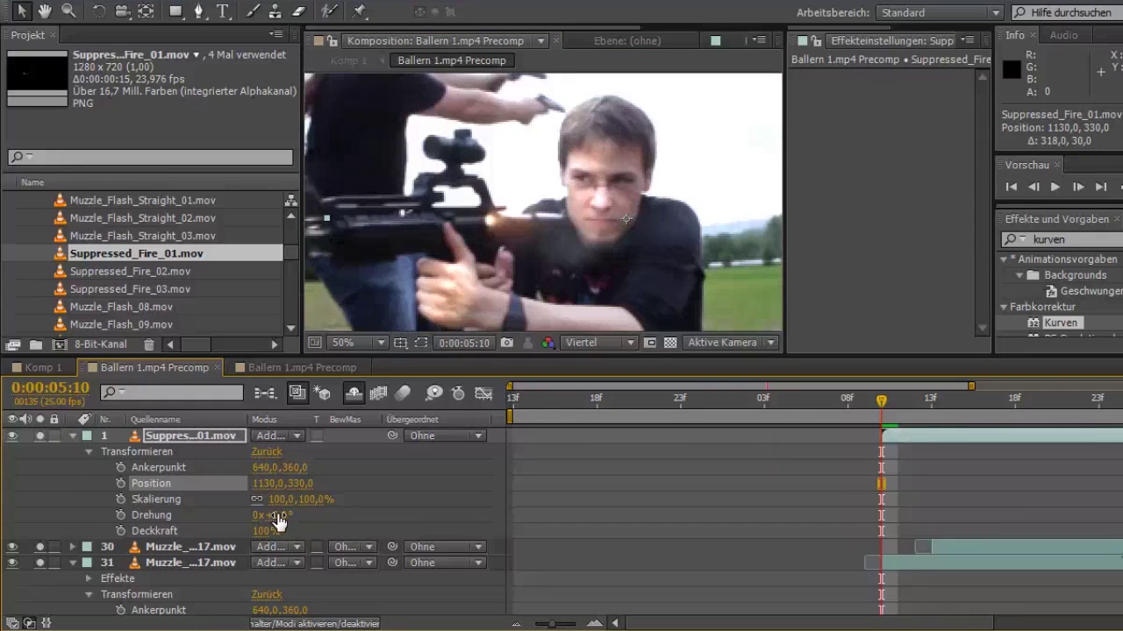
pyautogui.moveTo(277, 517); pyautogui.dragTo(263, 518)
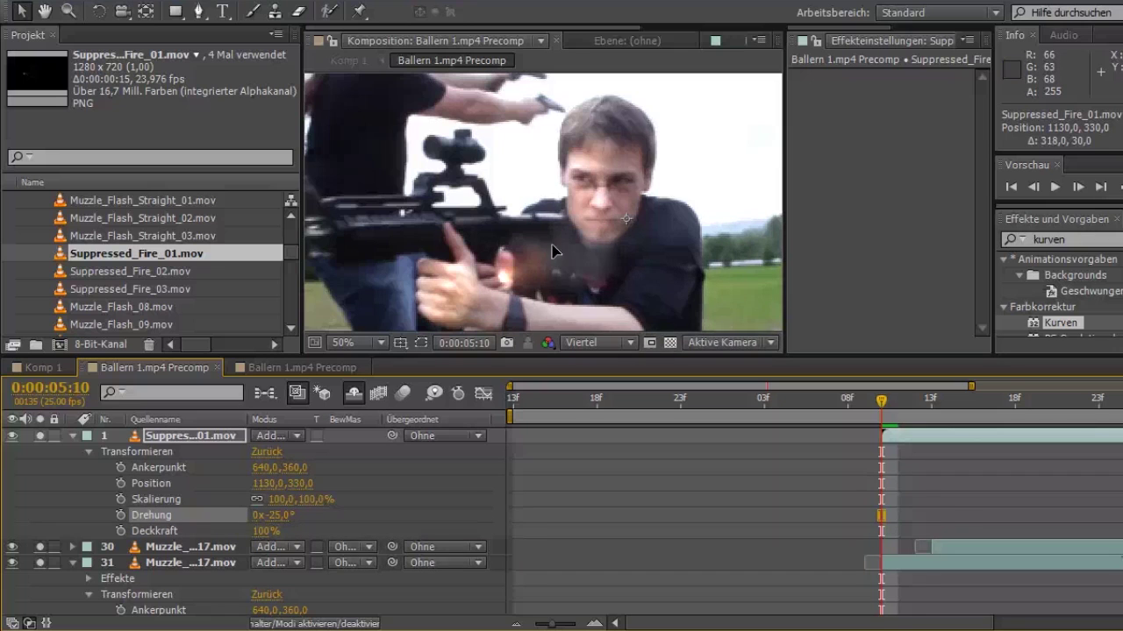
pyautogui.moveTo(552, 252); pyautogui.dragTo(515, 208)
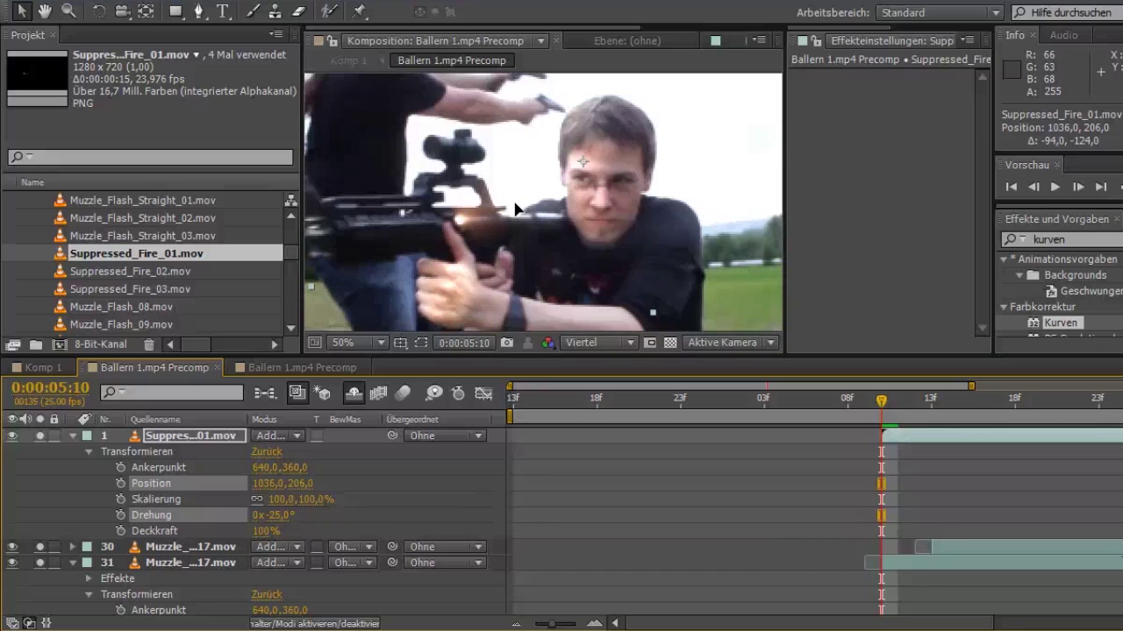
pyautogui.moveTo(536, 220); pyautogui.dragTo(537, 218)
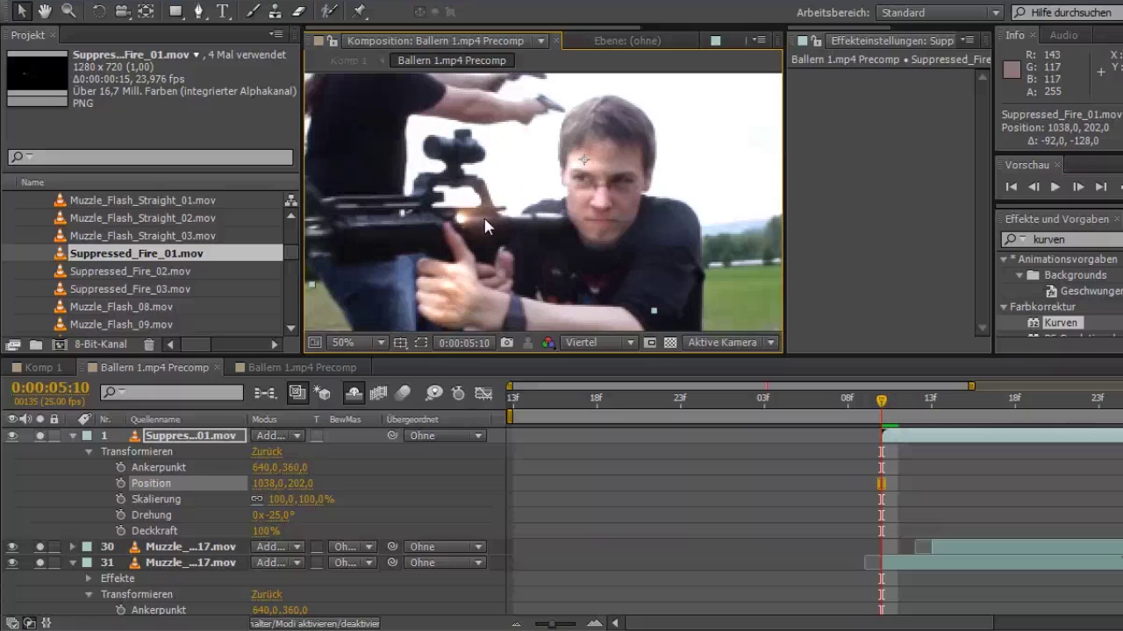
# Step: Check the framing at 50% zoom and take a snapshot of the 0:00:05:10 frame
pyautogui.press(',')
pyautogui.press('.')
pyautogui.click(507, 342)
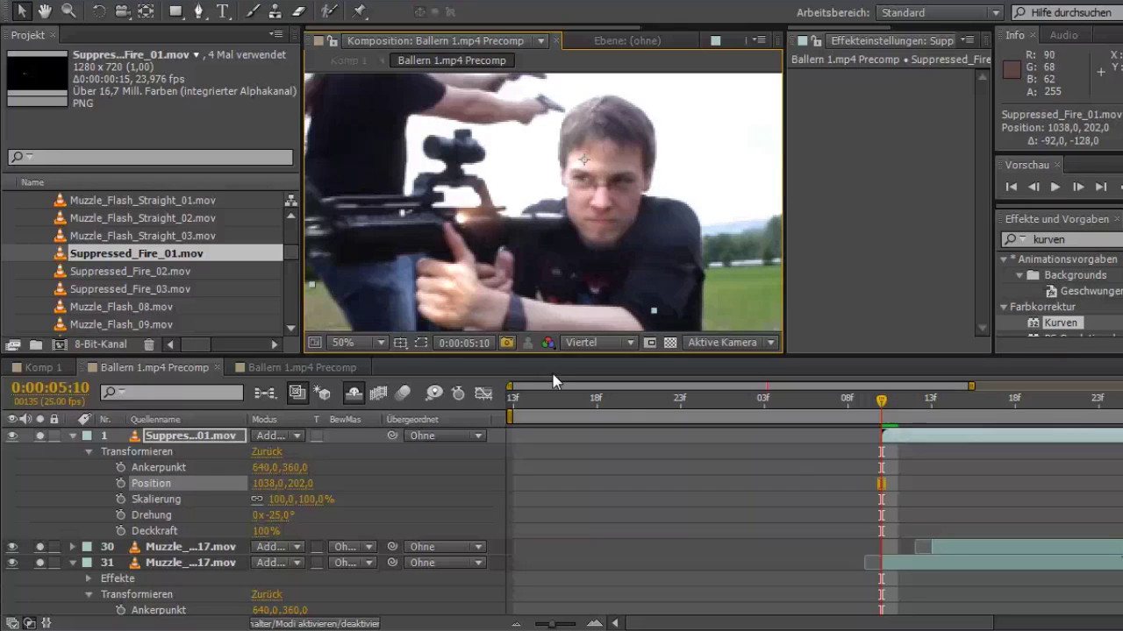
pyautogui.click(877, 432)
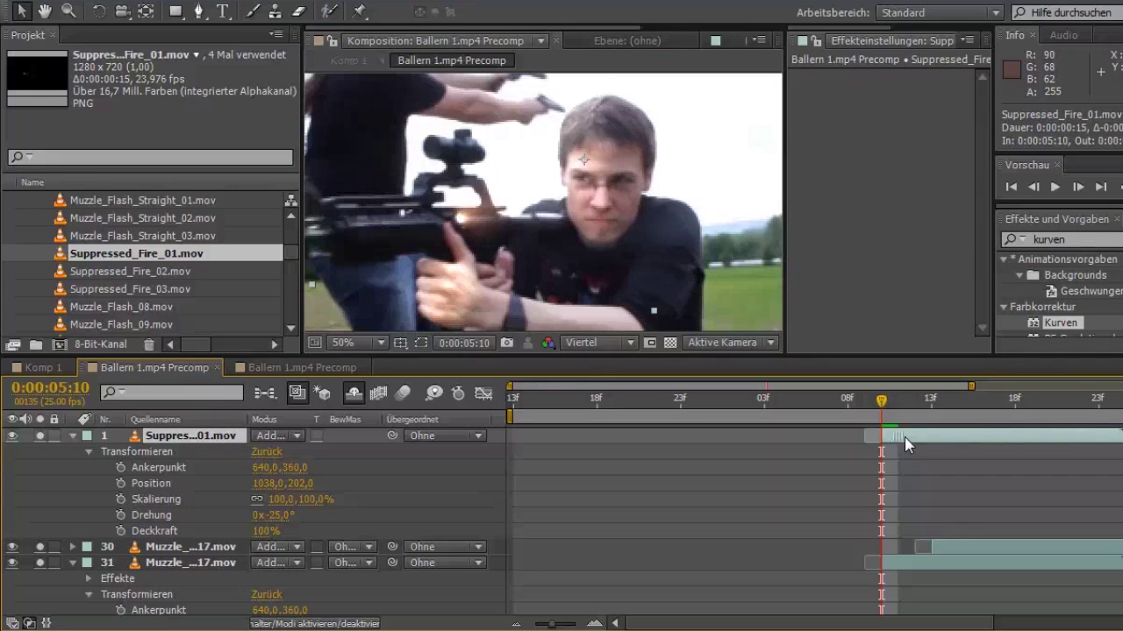
# Step: Preview clips in the 18. Shells folder and add 8mm_02.mov to the Ballern 1.mp4 Precomp
pyautogui.click(30, 260)
pyautogui.scroll(-1, 31, 260)
pyautogui.scroll(-2, 31, 260)
pyautogui.scroll(-1, 31, 261)
pyautogui.scroll(-3, 31, 264)
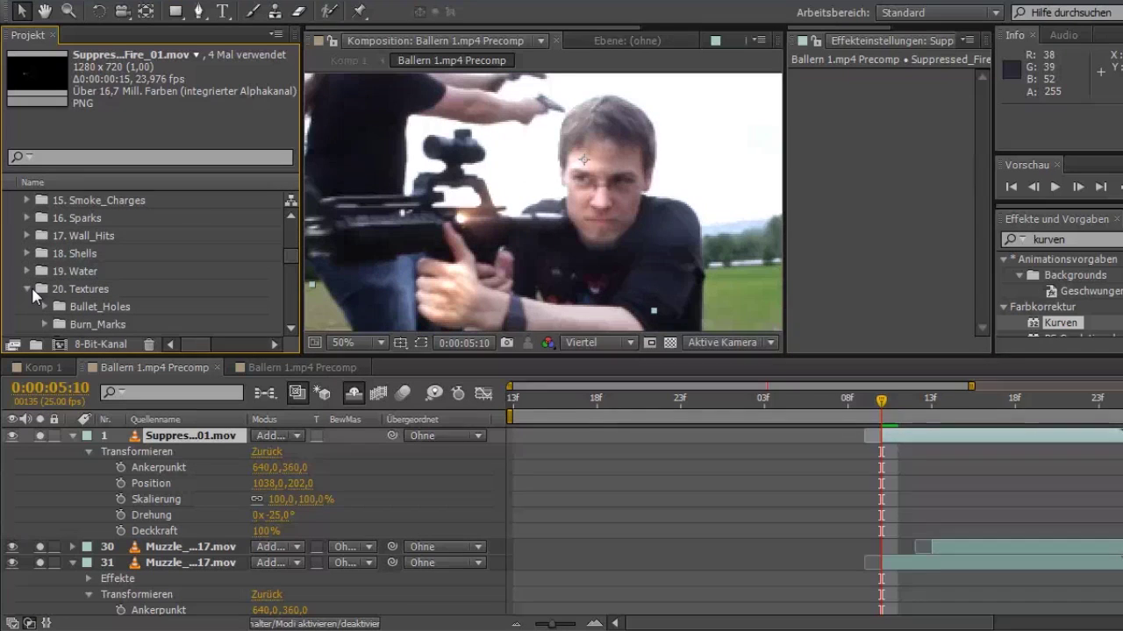
pyautogui.click(27, 254)
pyautogui.click(73, 228)
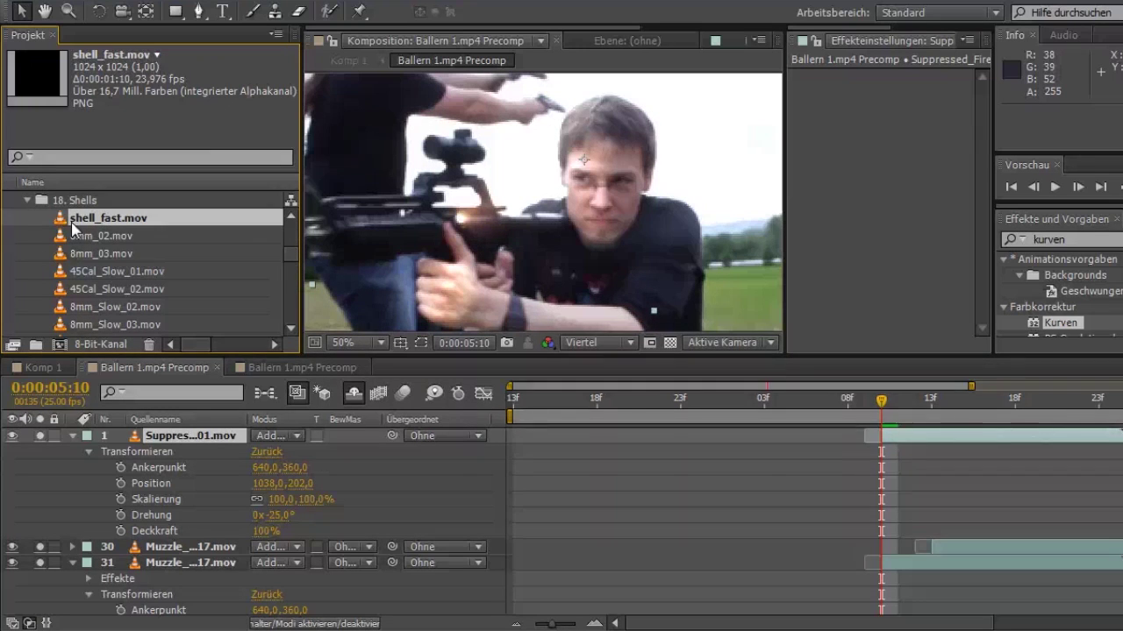
pyautogui.click(75, 239)
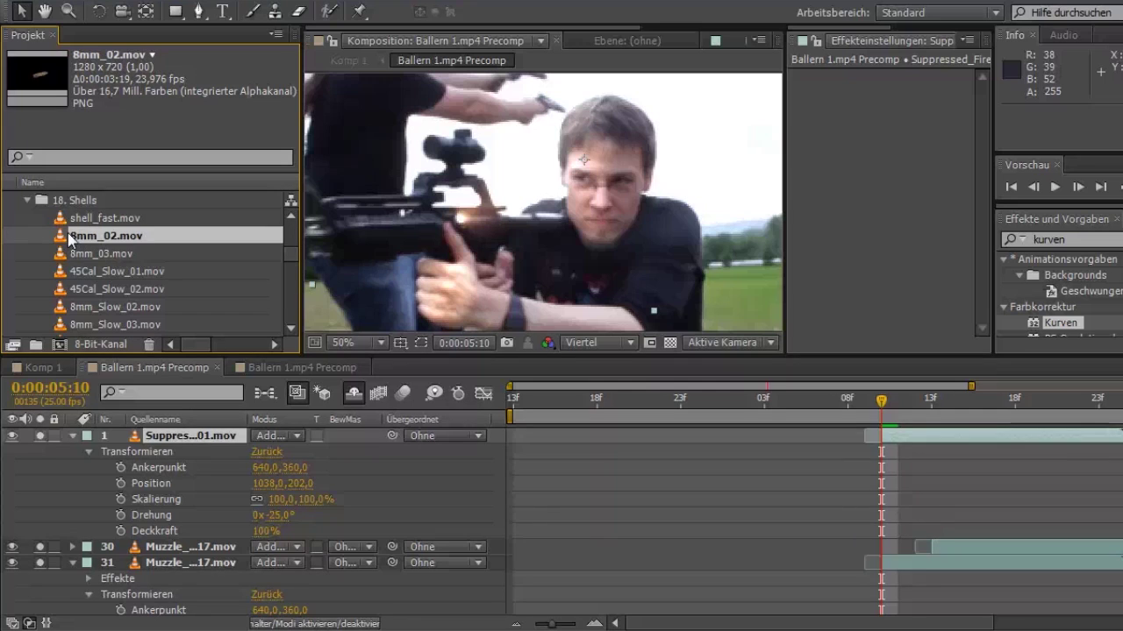
pyautogui.moveTo(90, 241); pyautogui.dragTo(884, 430)
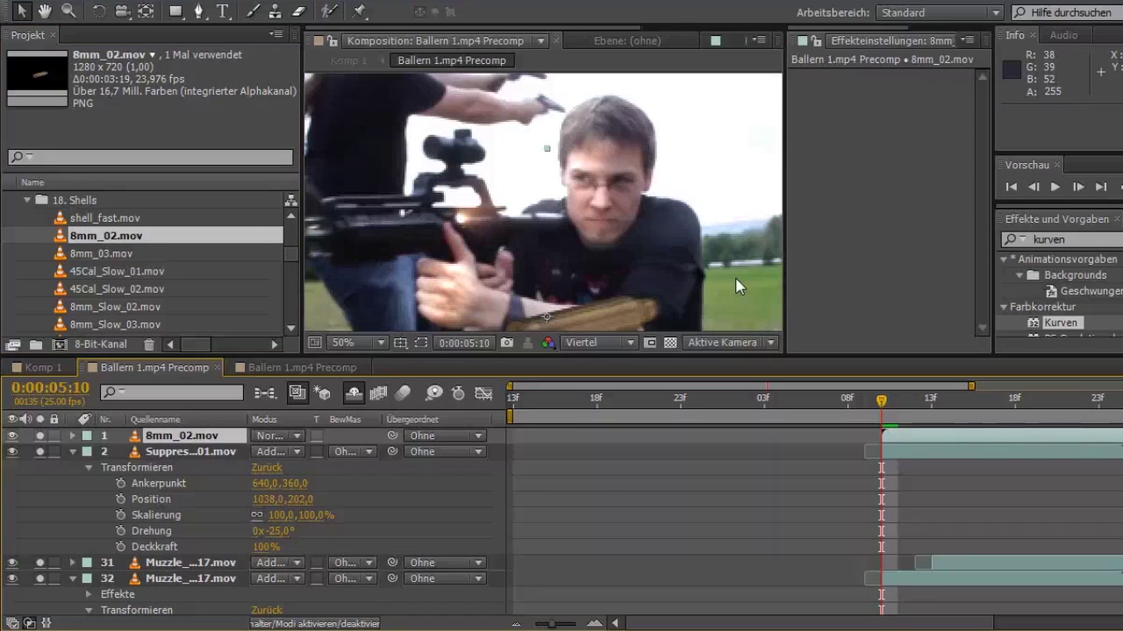
pyautogui.scroll(-1, 565, 301)
pyautogui.doubleClick(79, 239)
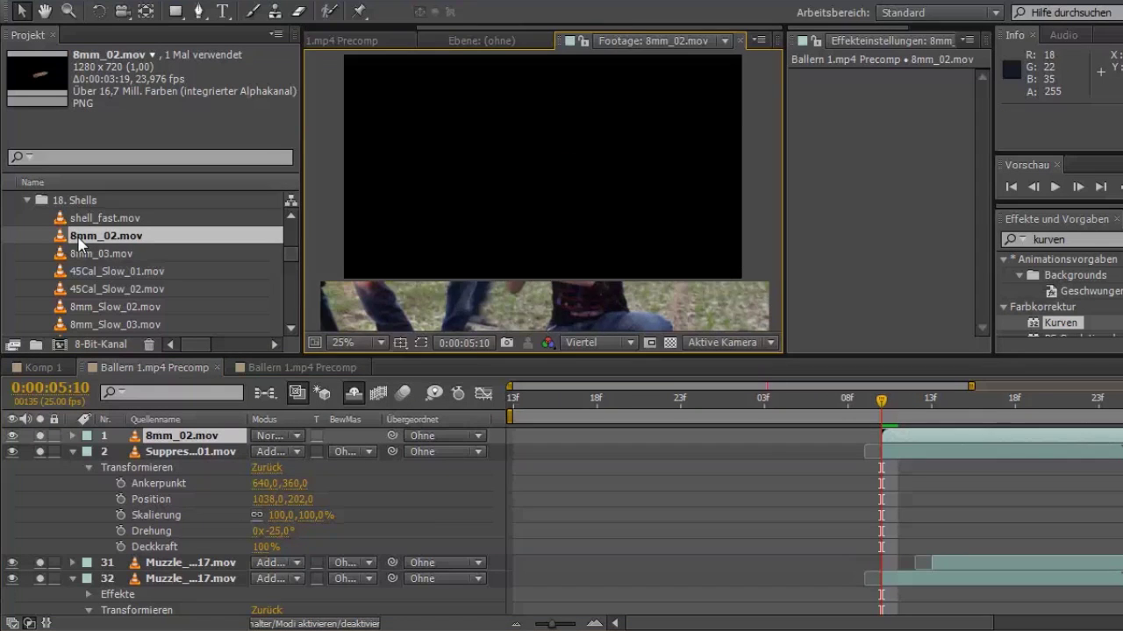
pyautogui.click(346, 40)
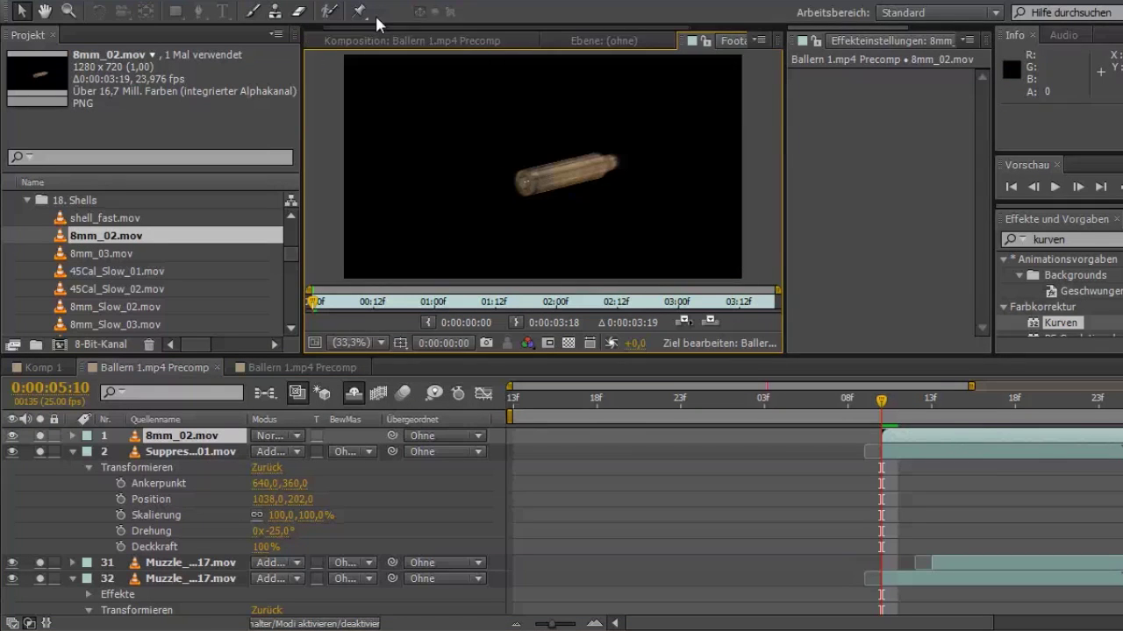
# Step: Scale the 8mm_02 shell to 24%, set it beside the rifle, and move it below the flash layer
pyautogui.moveTo(576, 296); pyautogui.dragTo(584, 273)
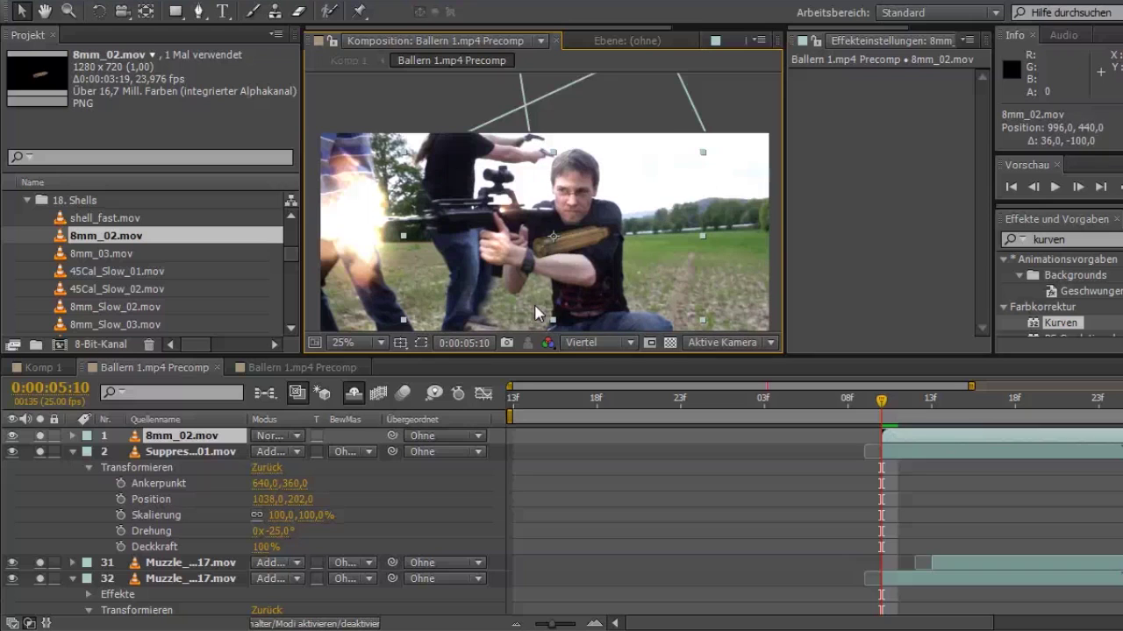
pyautogui.press('s')
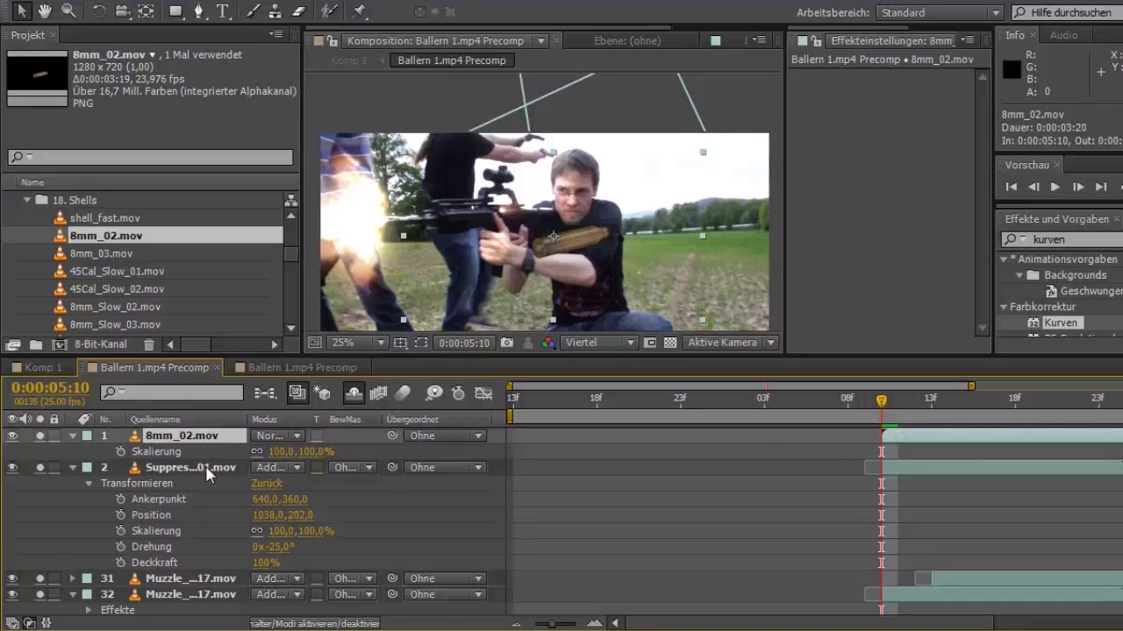
pyautogui.moveTo(274, 454); pyautogui.dragTo(214, 456)
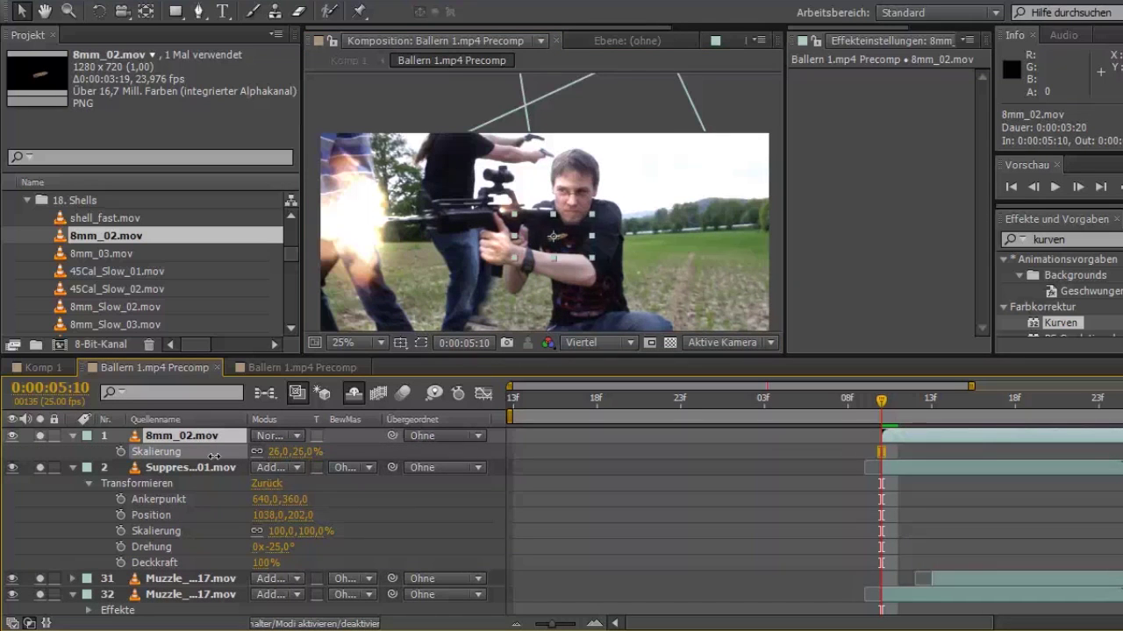
pyautogui.press('.')
pyautogui.press('.')
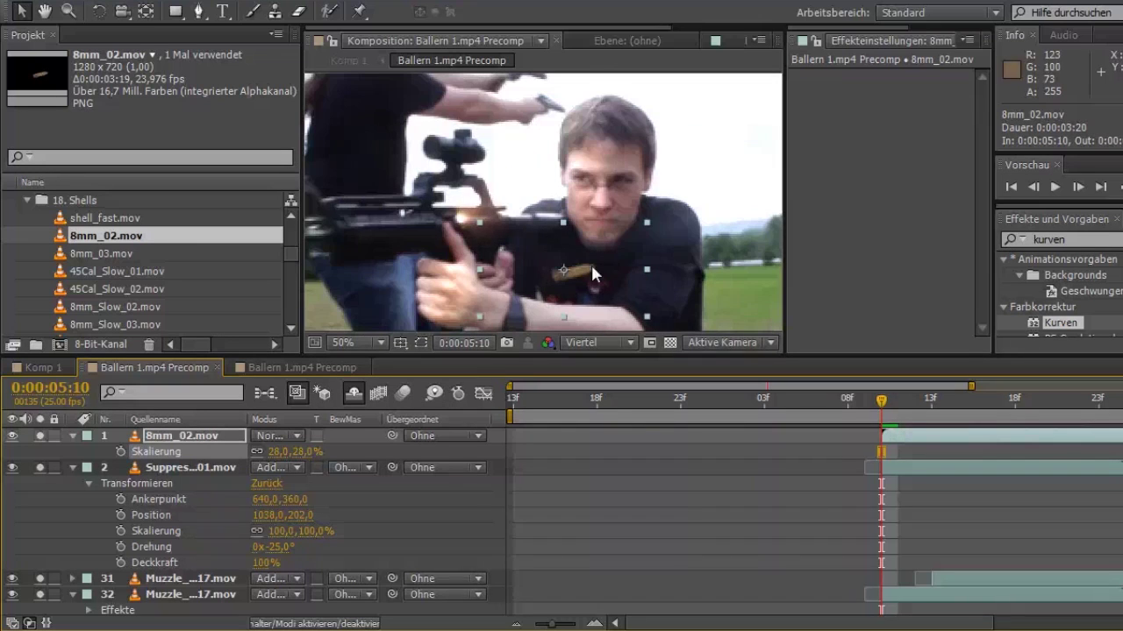
pyautogui.moveTo(504, 223); pyautogui.dragTo(454, 211)
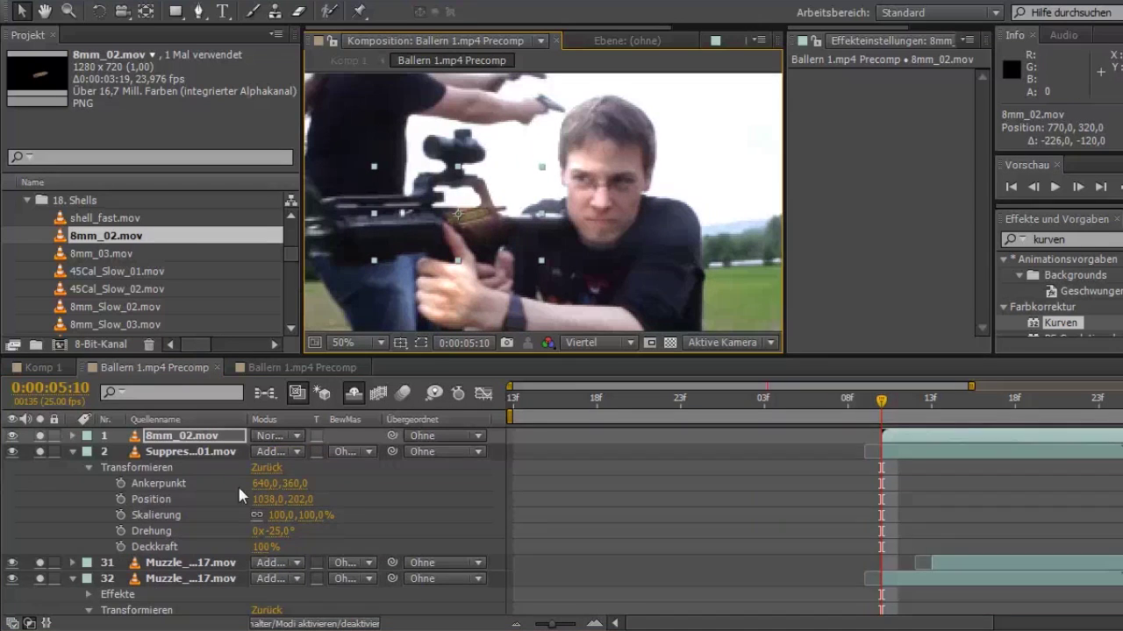
pyautogui.moveTo(275, 458); pyautogui.dragTo(264, 458)
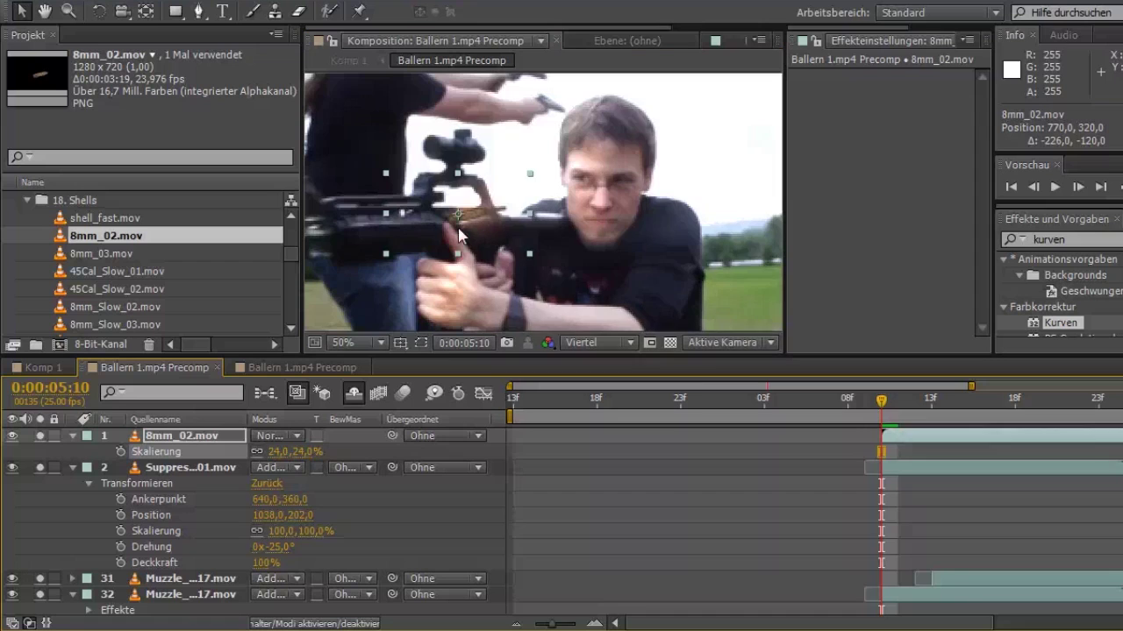
pyautogui.moveTo(468, 226); pyautogui.dragTo(474, 225)
pyautogui.click(569, 190)
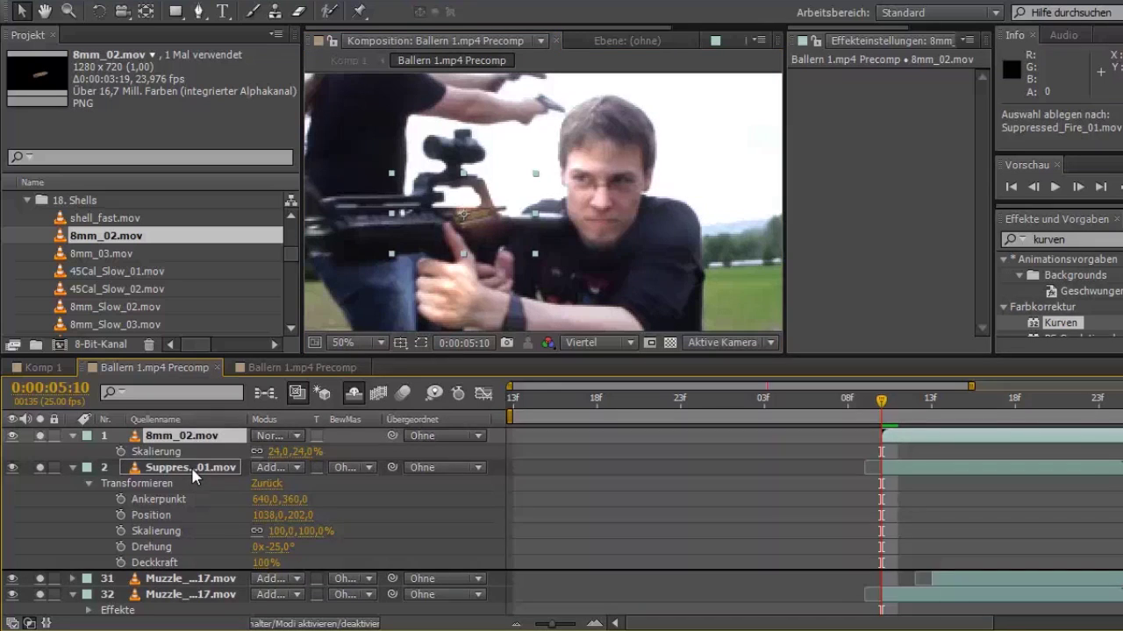
pyautogui.moveTo(200, 446); pyautogui.dragTo(191, 467)
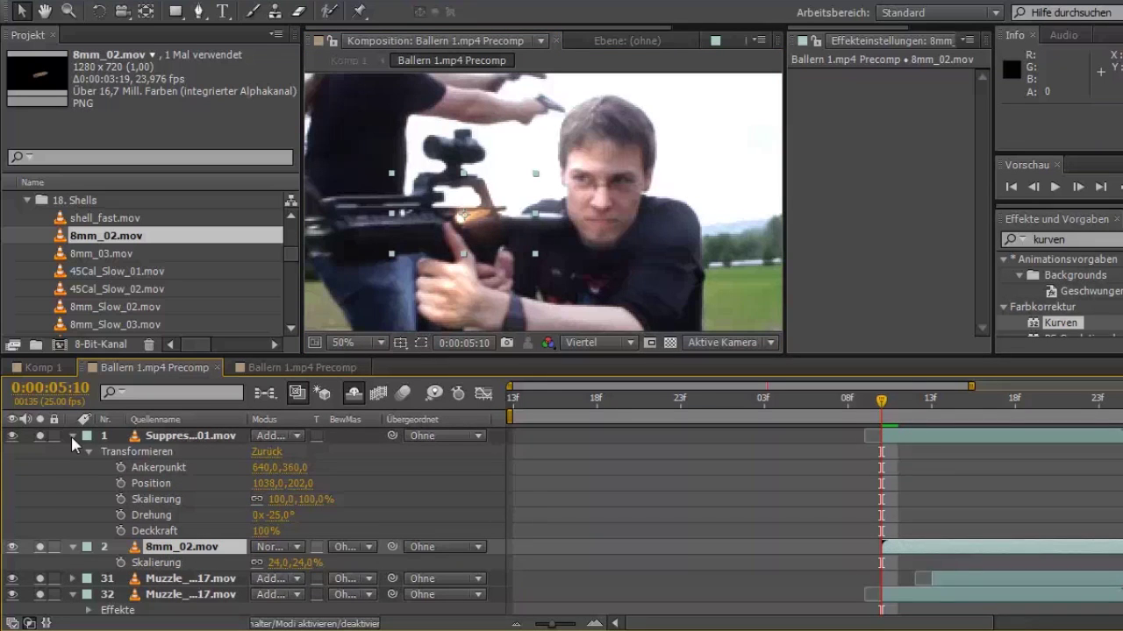
# Step: Keyframe the shell's Position, then two frames later drag it up-right out of frame
pyautogui.click(72, 436)
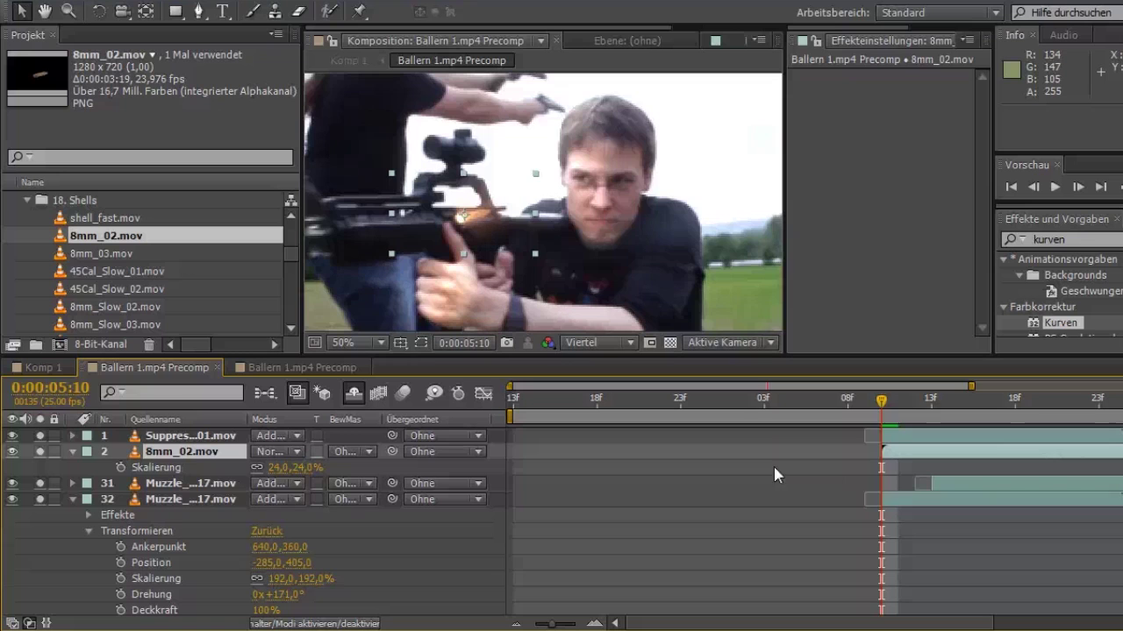
pyautogui.click(72, 452)
pyautogui.click(71, 450)
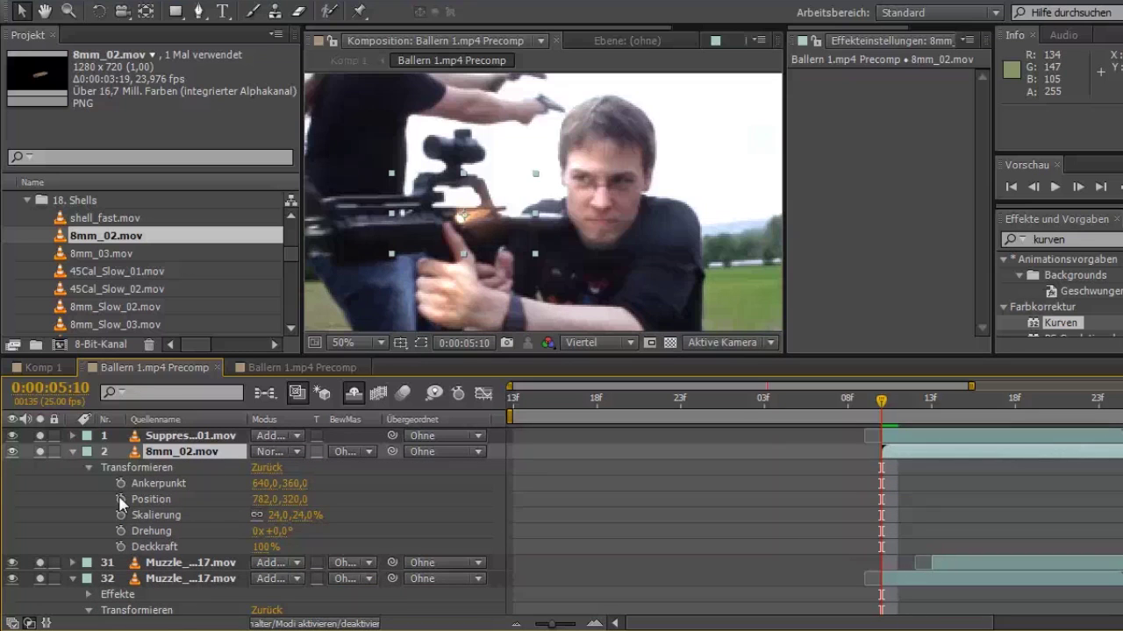
pyautogui.click(121, 499)
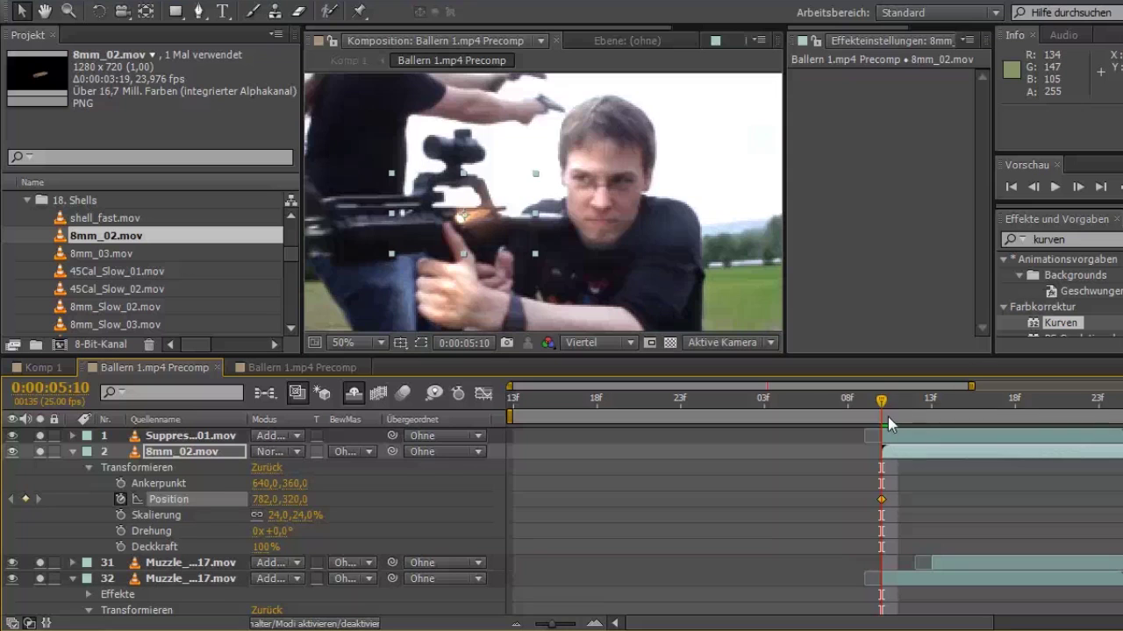
pyautogui.scroll(-2, 640, 170)
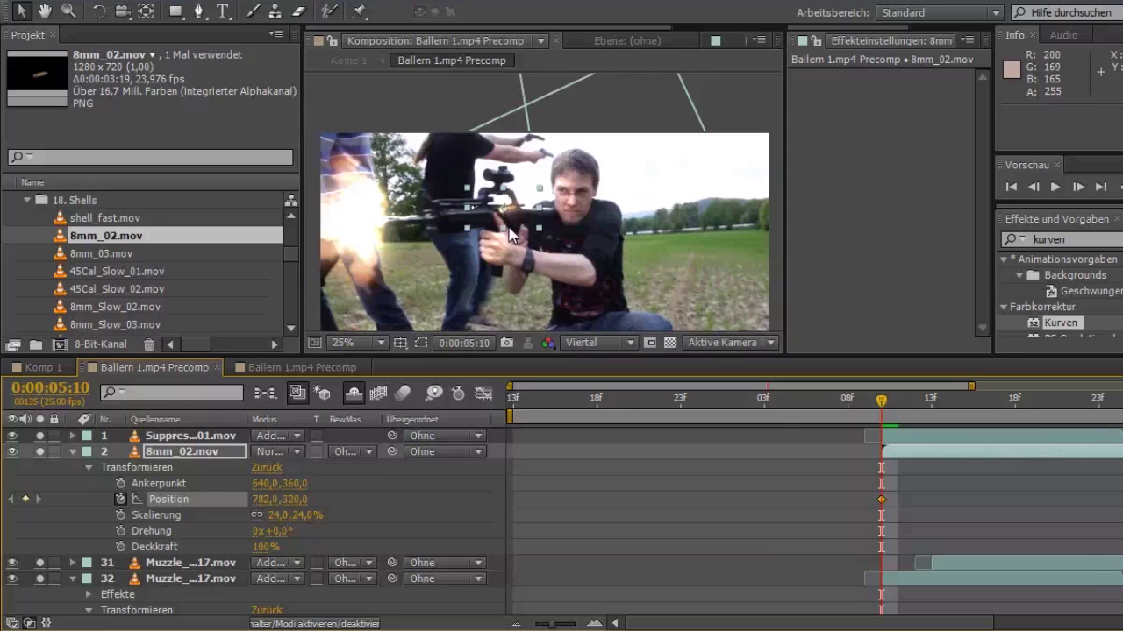
pyautogui.press('pagedown')
pyautogui.press('pagedown')
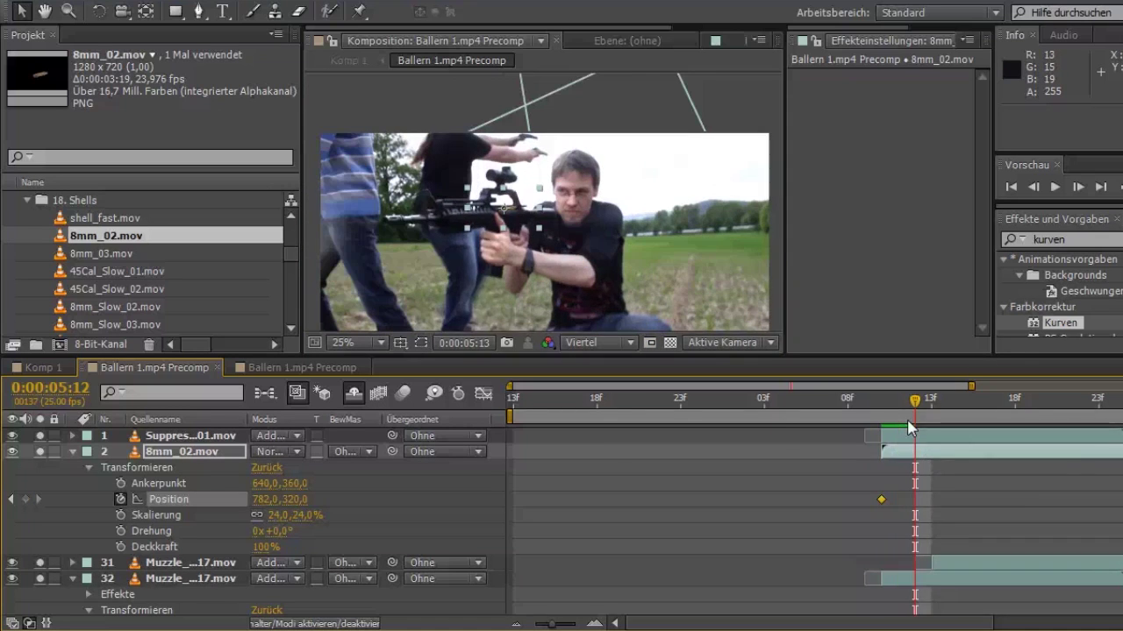
pyautogui.press('pagedown')
pyautogui.press('pagedown')
pyautogui.moveTo(555, 214); pyautogui.dragTo(806, 145)
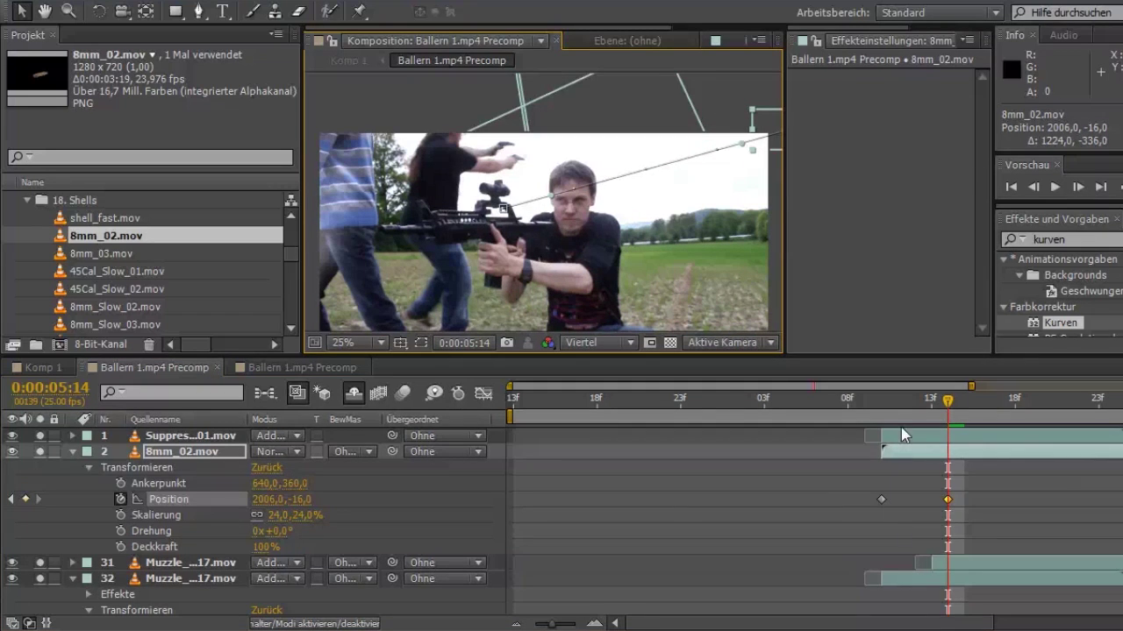
# Step: Bend the shell's motion path into an upward arc and preview the ejection
pyautogui.press('h')
pyautogui.scroll(2, 610, 242)
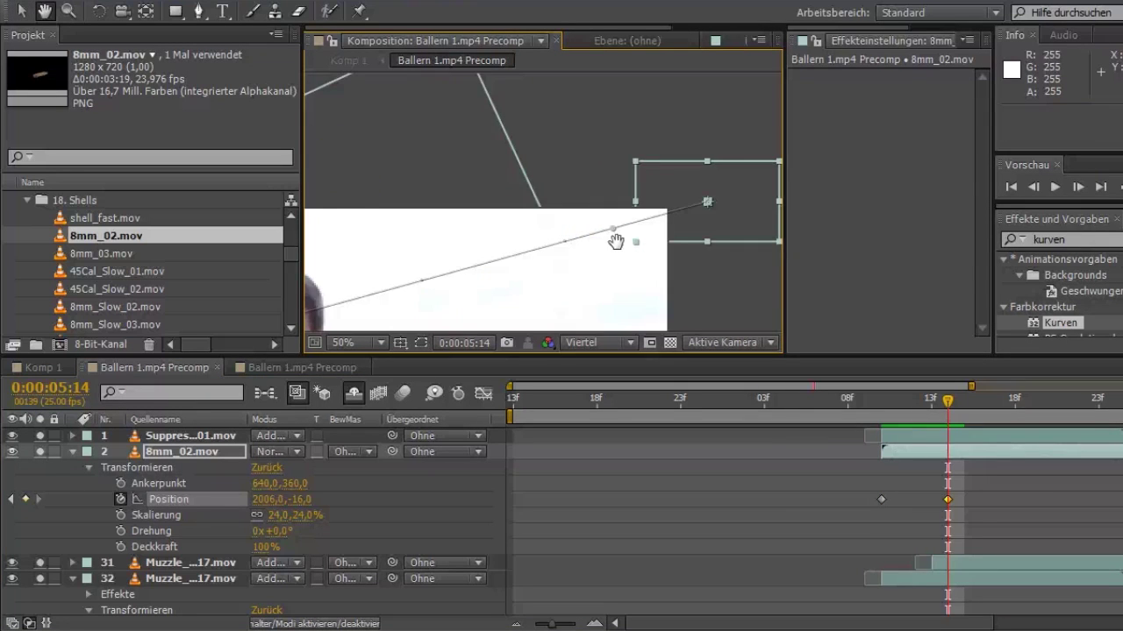
pyautogui.scroll(-3, 616, 242)
pyautogui.scroll(1, 699, 184)
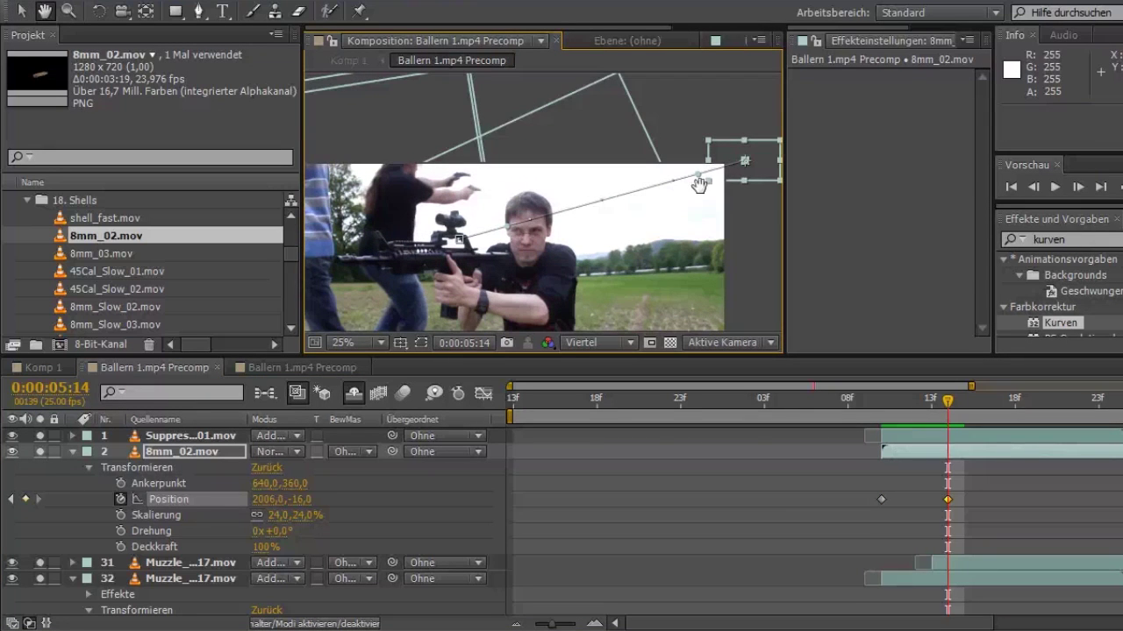
pyautogui.press('v')
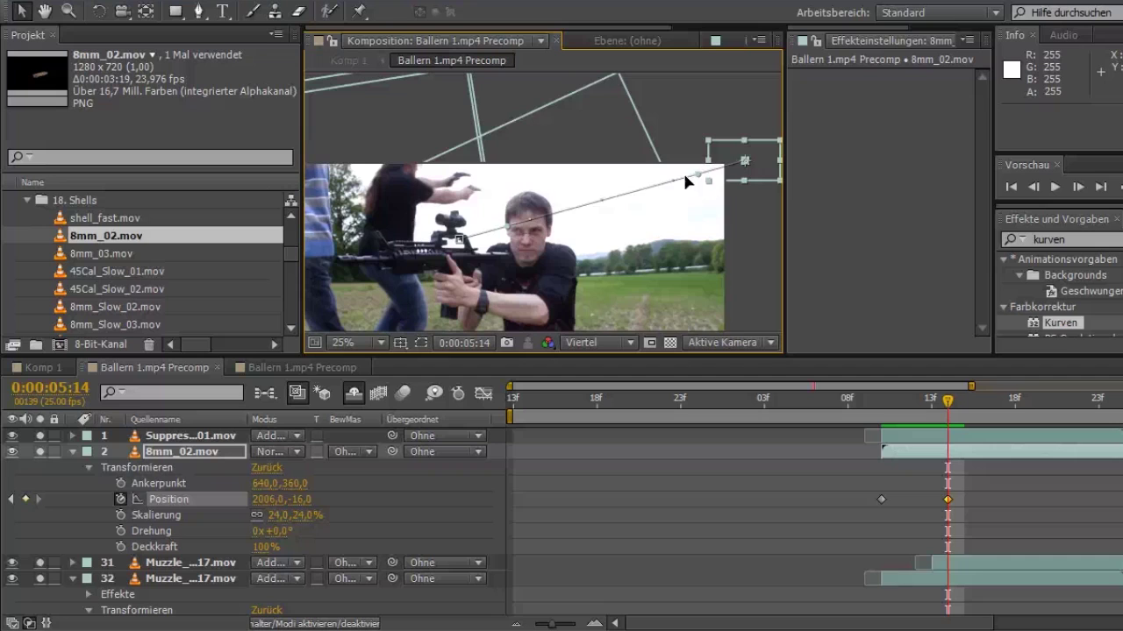
pyautogui.moveTo(685, 175); pyautogui.dragTo(541, 142)
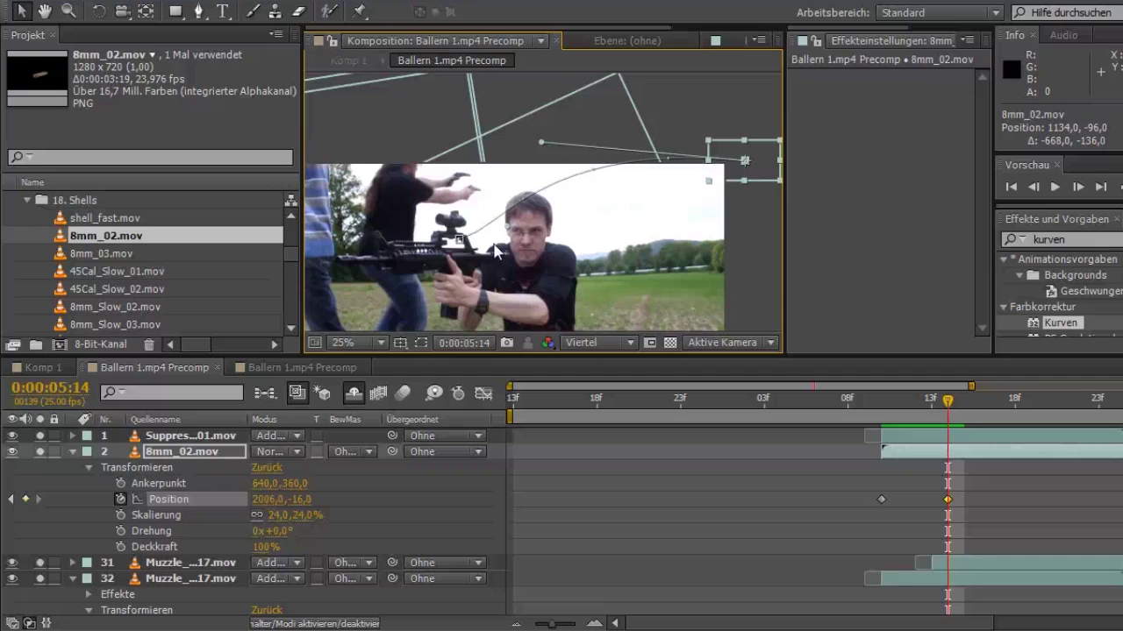
pyautogui.moveTo(462, 246); pyautogui.dragTo(459, 244)
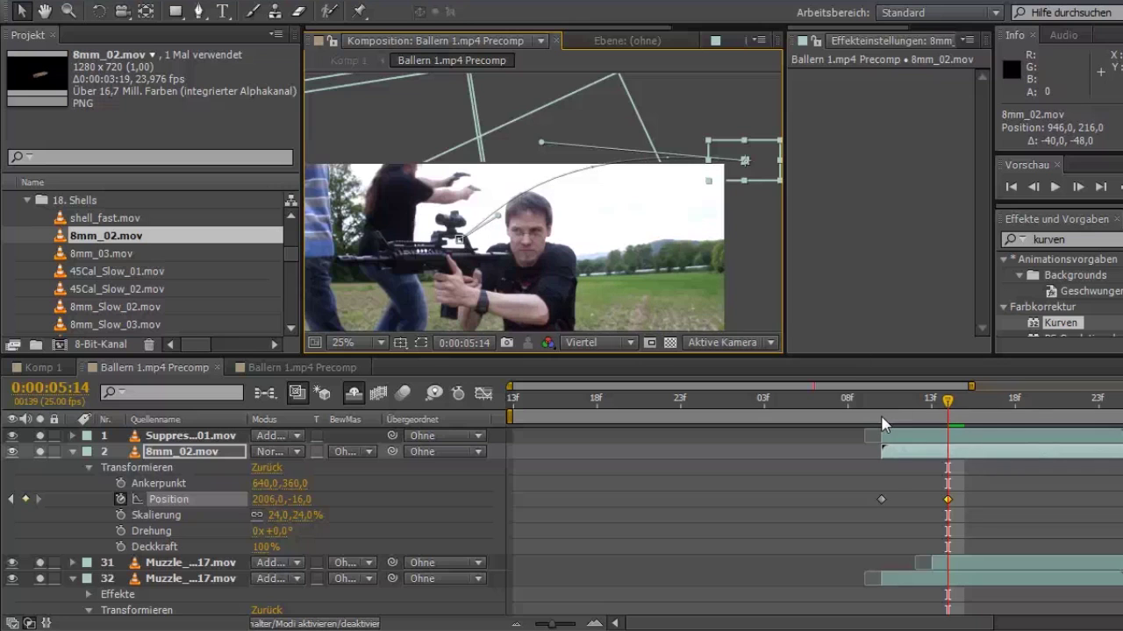
pyautogui.press('space')
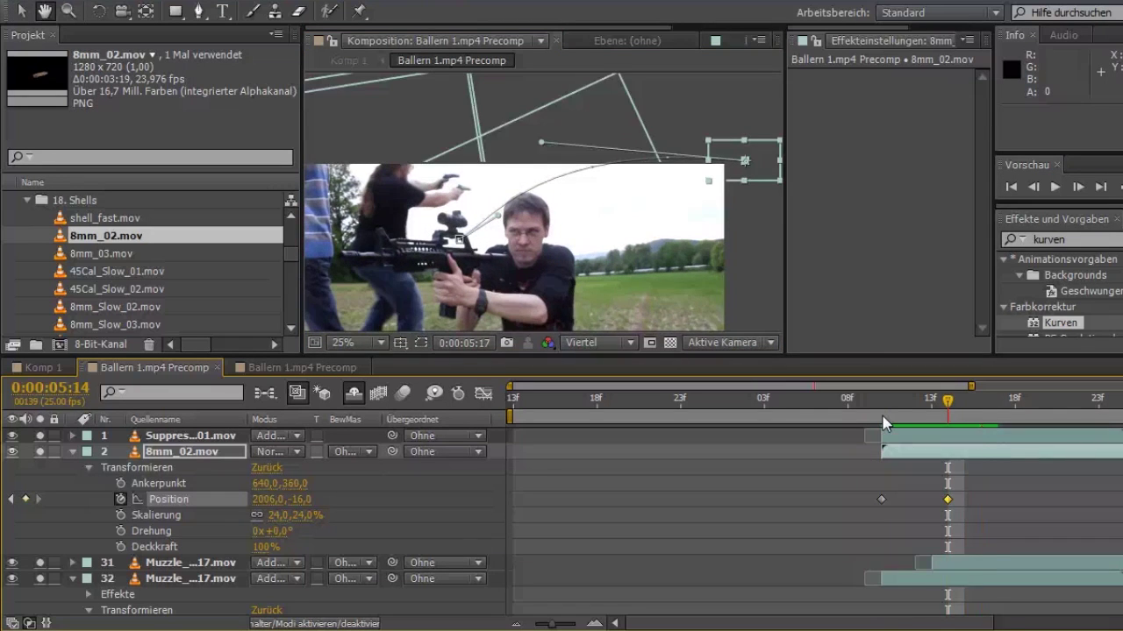
# Step: Check the shell at 05:11–05:12, then return to 05:10 and recentre the composition view
pyautogui.click(886, 408)
pyautogui.click(919, 408)
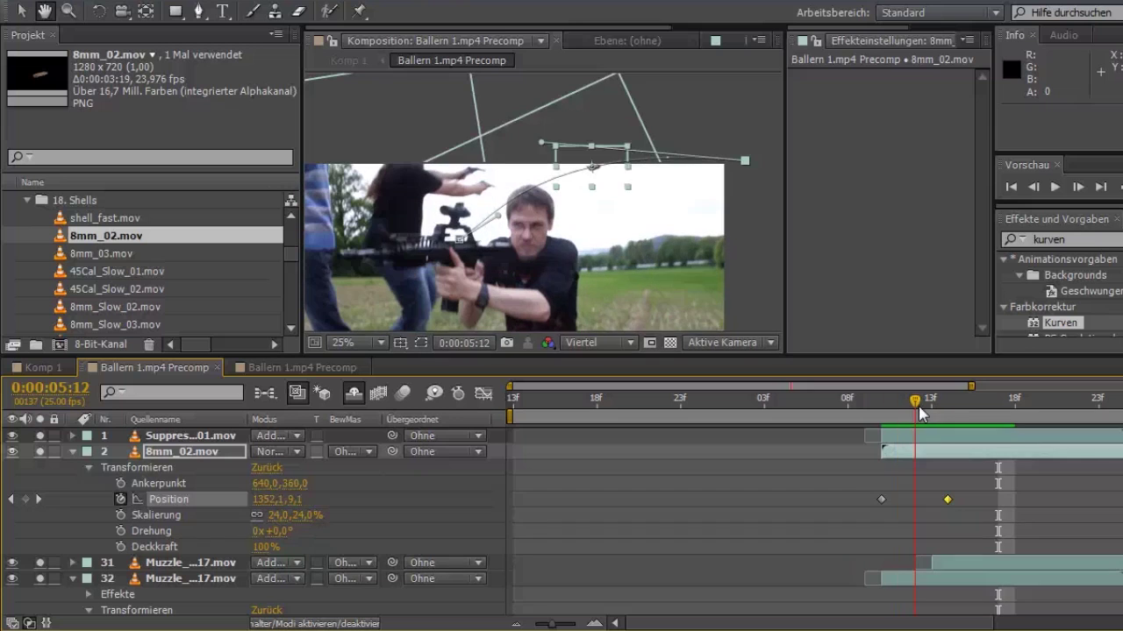
pyautogui.click(898, 408)
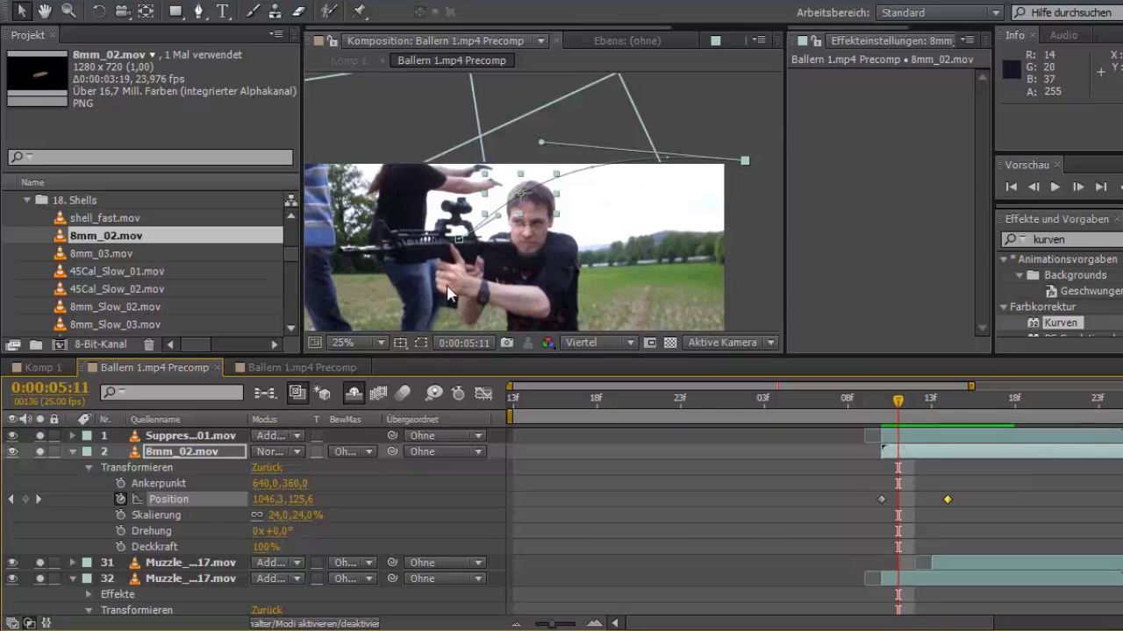
pyautogui.click(701, 107)
pyautogui.press('.')
pyautogui.press(',')
pyautogui.moveTo(915, 417); pyautogui.dragTo(880, 422)
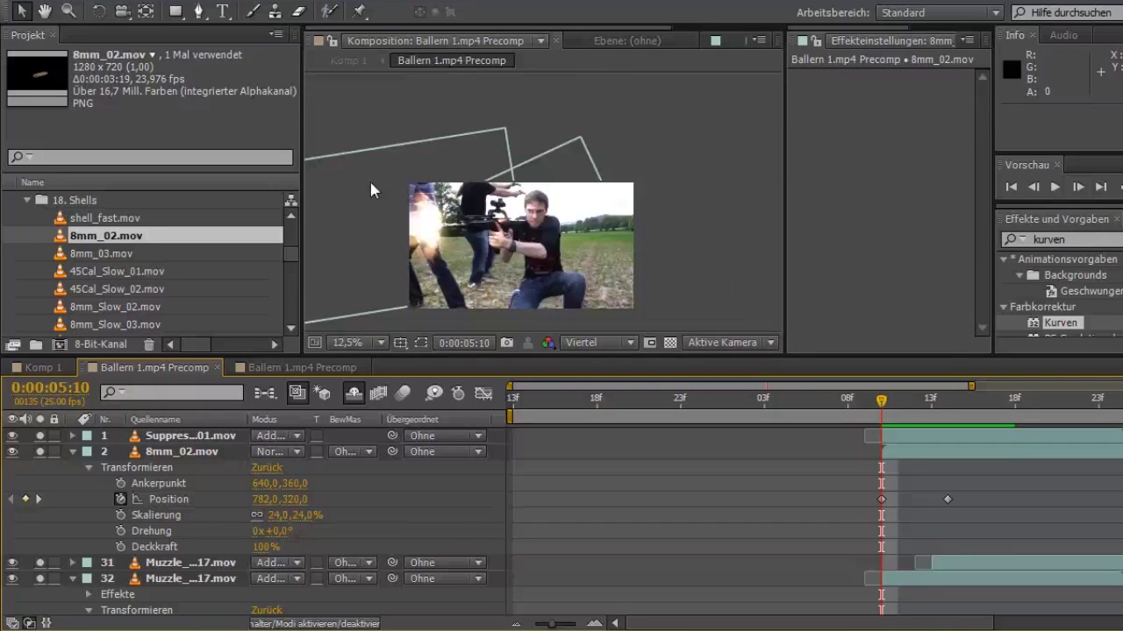
pyautogui.moveTo(474, 246)
pyautogui.mouseDown()
pyautogui.moveTo(535, 138)
pyautogui.moveTo(533, 162)
pyautogui.mouseUp()
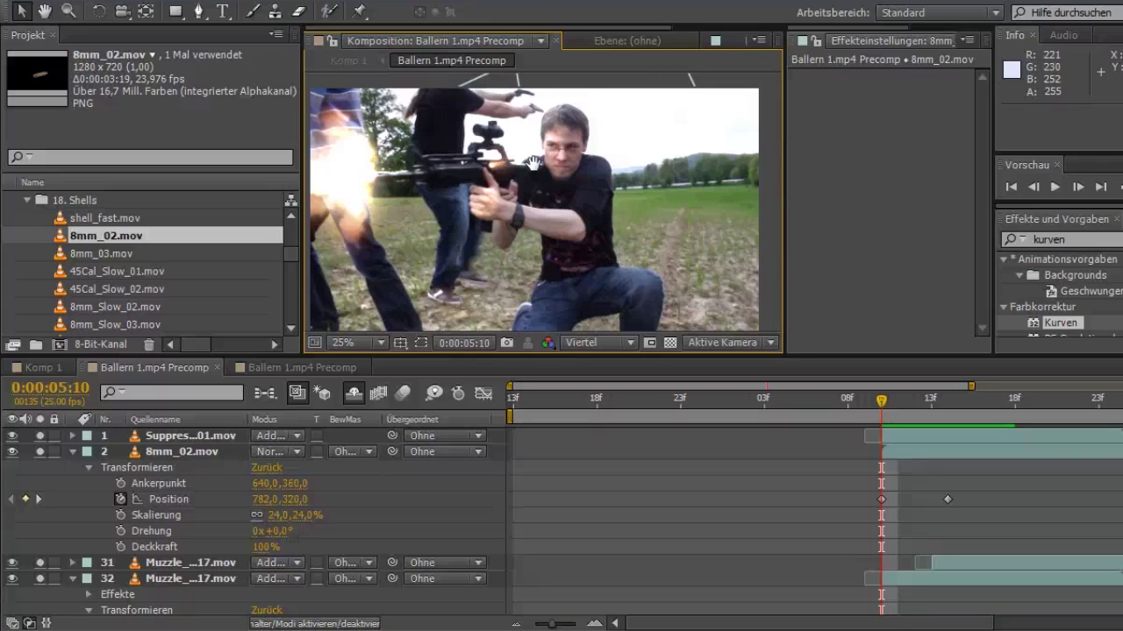
# Step: Select the 8mm_02.mov layer and show the layer switch columns in the timeline
pyautogui.click(175, 438)
pyautogui.click(184, 453)
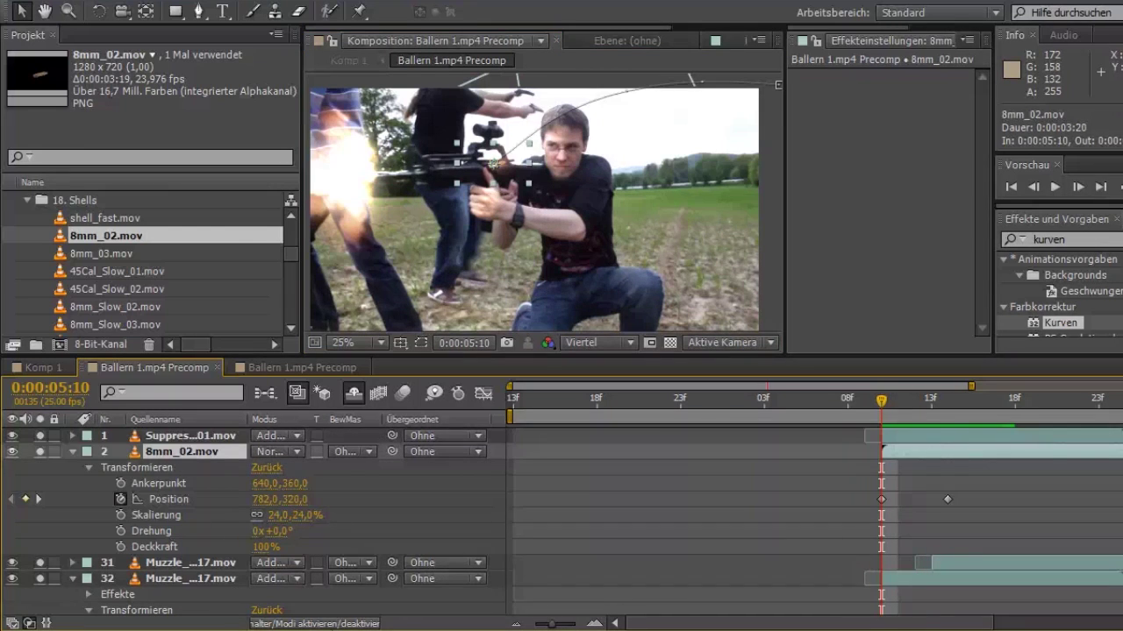
pyautogui.click(339, 624)
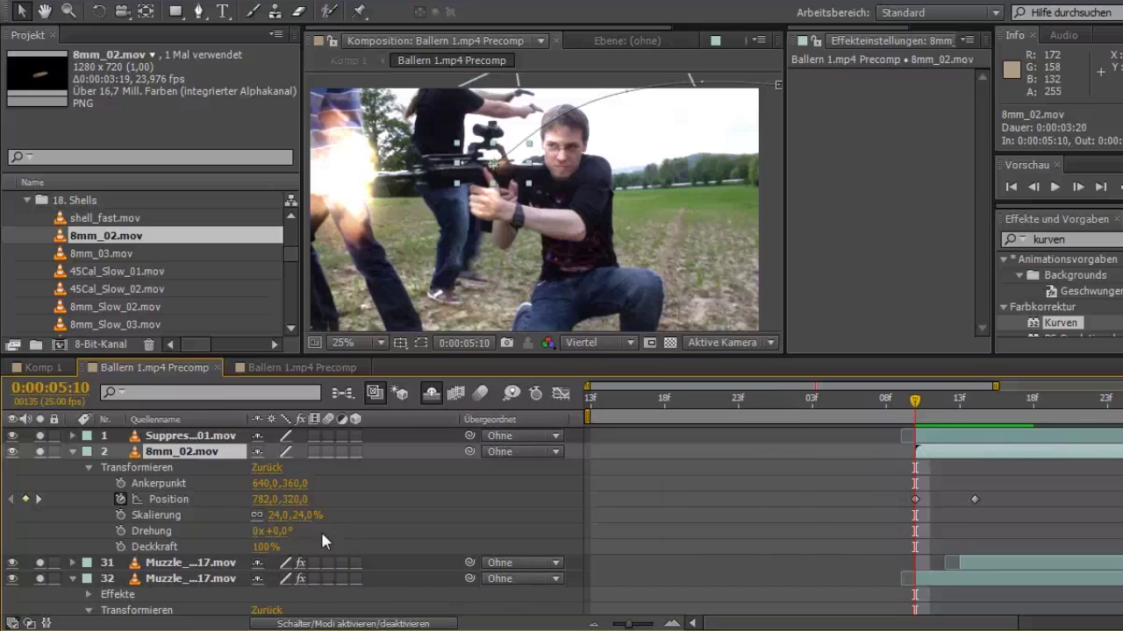
# Step: Enable motion blur on the 8mm_02.mov layer and for the whole composition
pyautogui.click(327, 451)
pyautogui.press('pagedown')
pyautogui.press('F4')
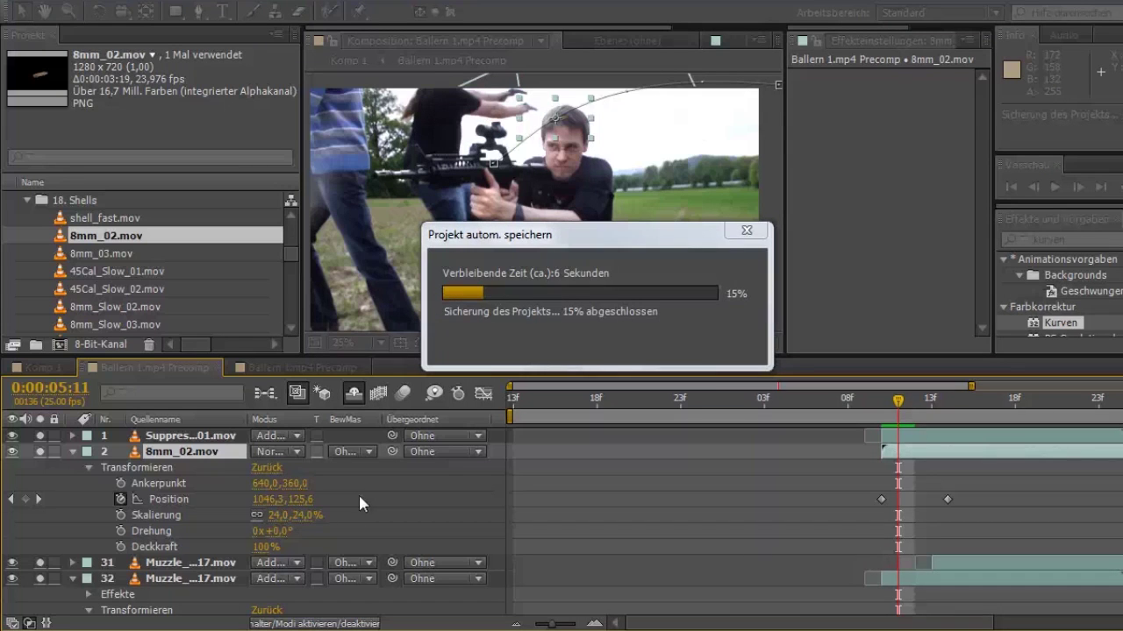
pyautogui.click(403, 396)
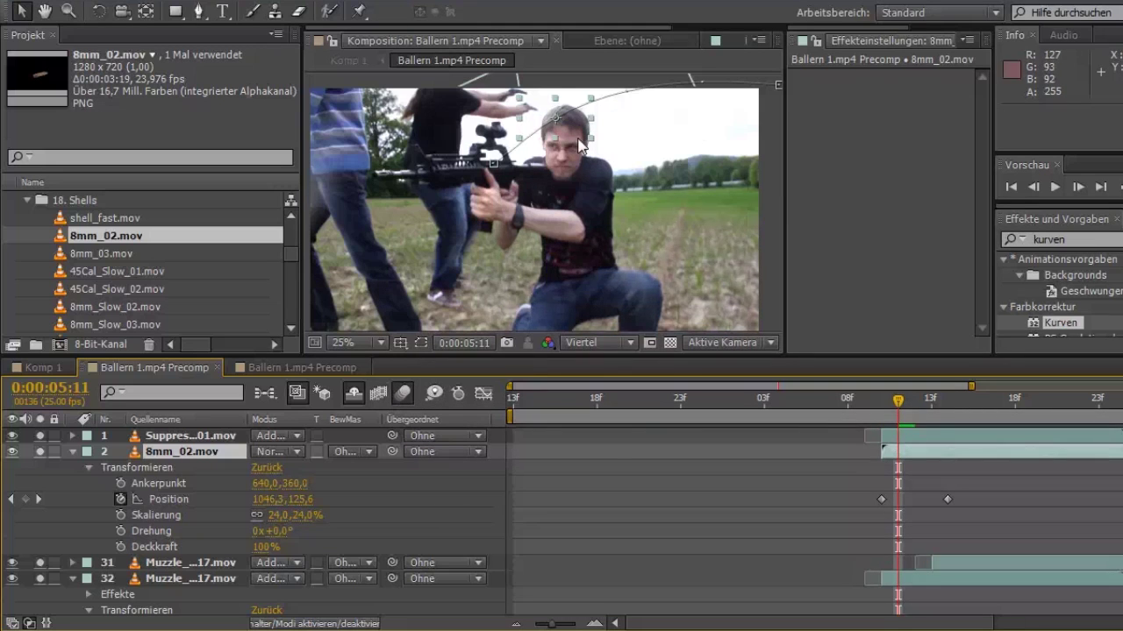
pyautogui.scroll(2, 567, 128)
pyautogui.press('h')
pyautogui.moveTo(567, 130); pyautogui.dragTo(556, 215)
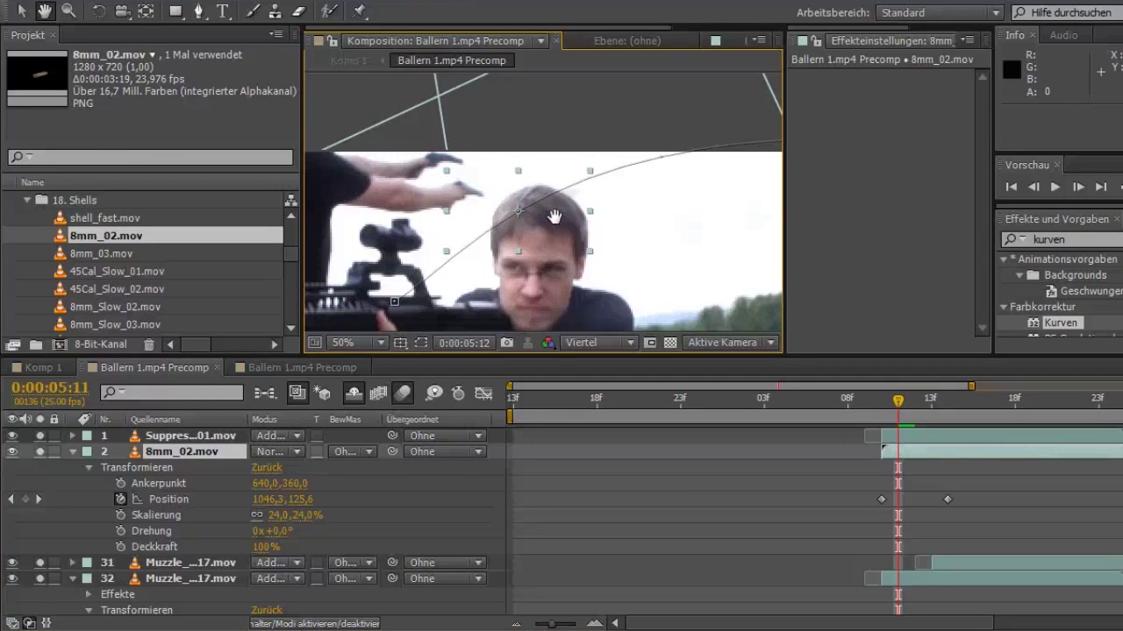
# Step: Drag the shell's second Position keyframe later so the shell flies more slowly
pyautogui.press('pagedown')
pyautogui.press('v')
pyautogui.click(947, 499)
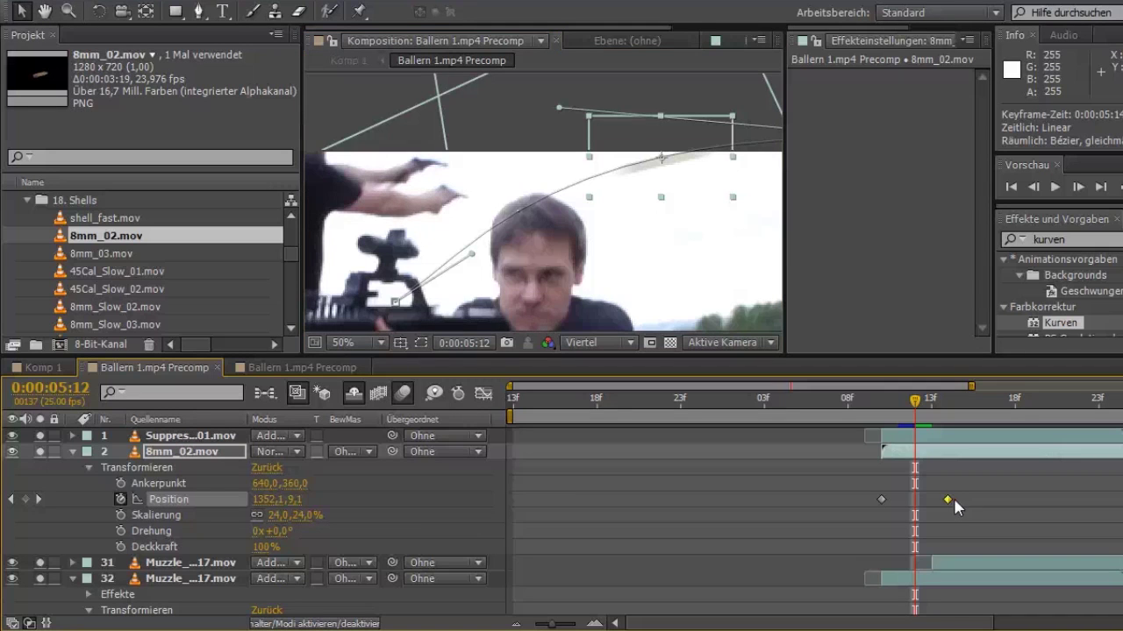
pyautogui.moveTo(954, 500); pyautogui.dragTo(979, 501)
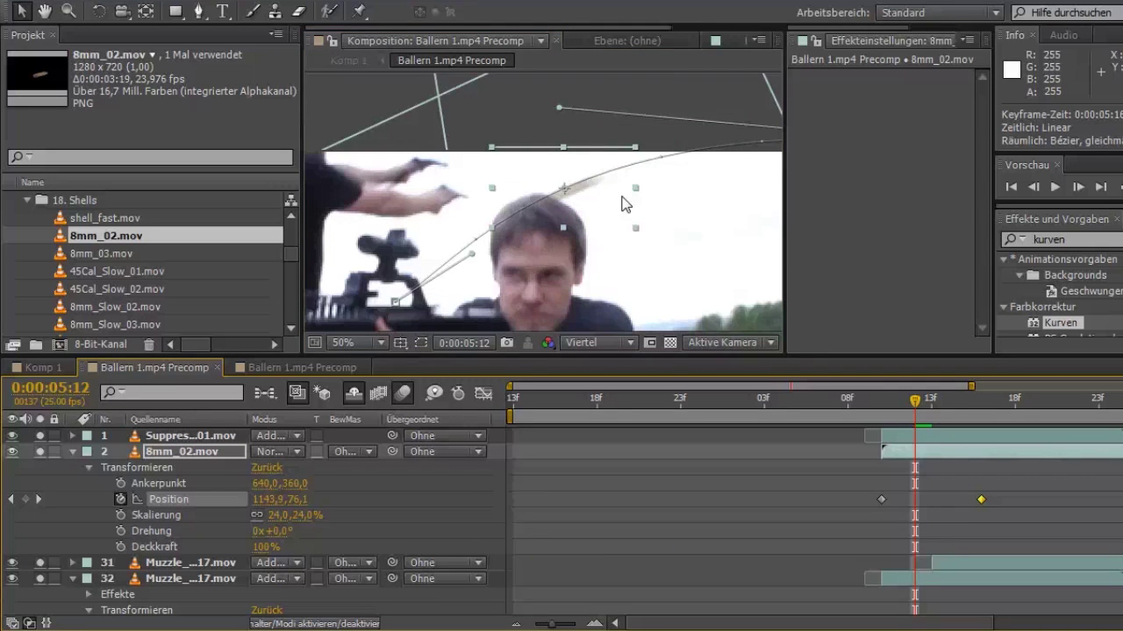
# Step: Preview the frame at full resolution at 100% zoom, then return to quarter (Viertel) resolution
pyautogui.press('.')
pyautogui.click(596, 342)
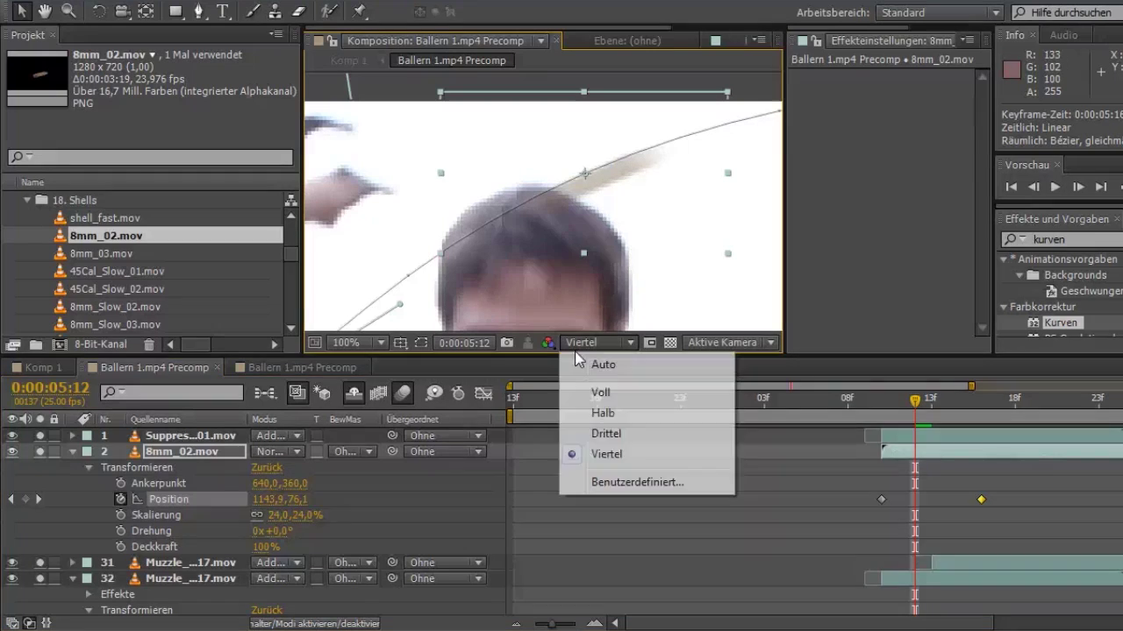
pyautogui.click(584, 393)
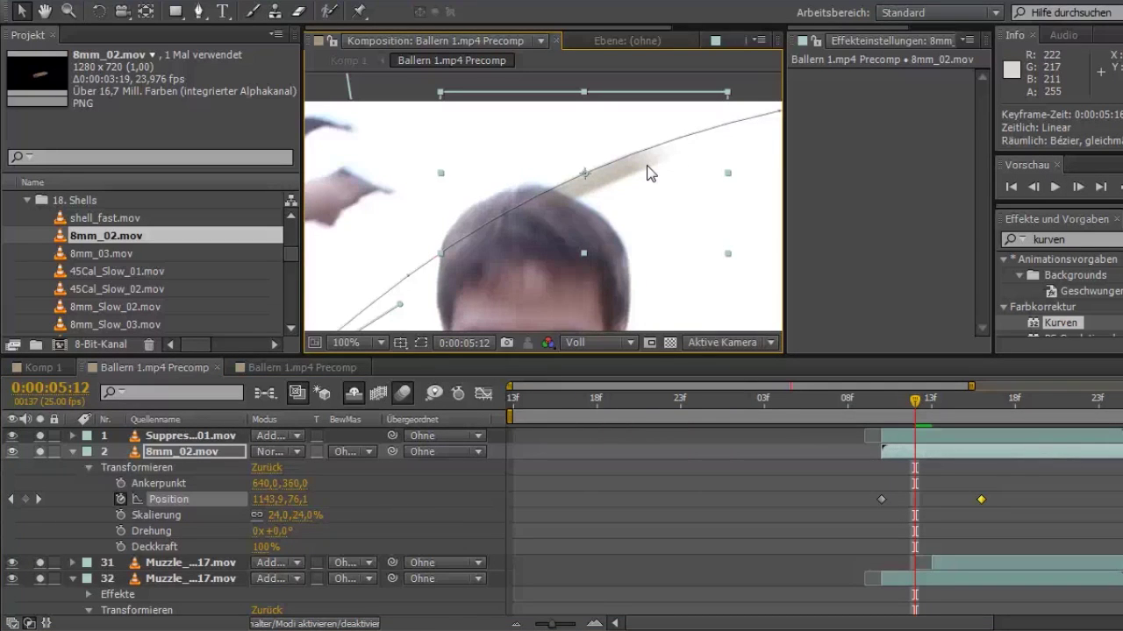
pyautogui.click(599, 342)
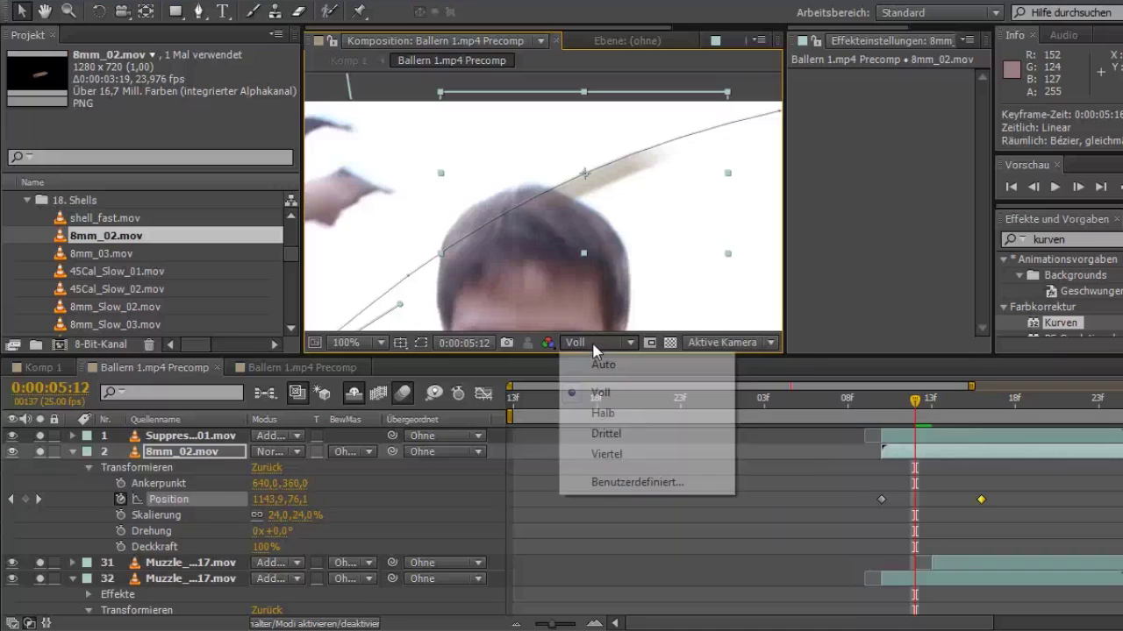
pyautogui.click(597, 455)
# Step: Scrub and play back the shell's flight from the 05:10 keyframe
pyautogui.click(881, 399)
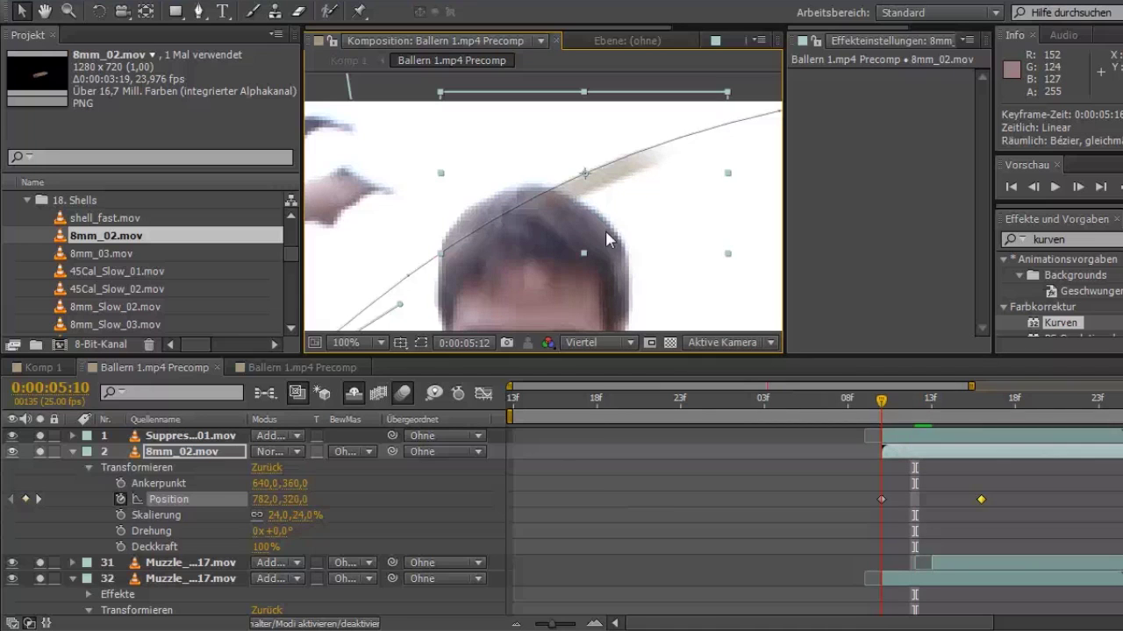
pyautogui.scroll(-3, 550, 218)
pyautogui.scroll(-2, 557, 253)
pyautogui.scroll(2, 557, 254)
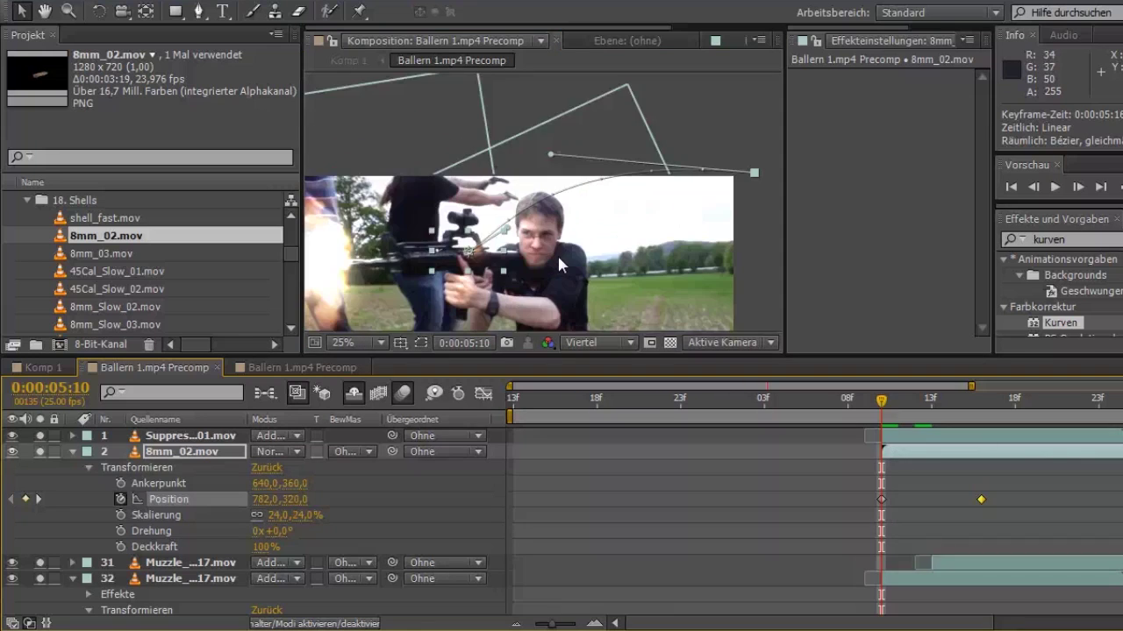
pyautogui.moveTo(947, 403); pyautogui.dragTo(858, 413)
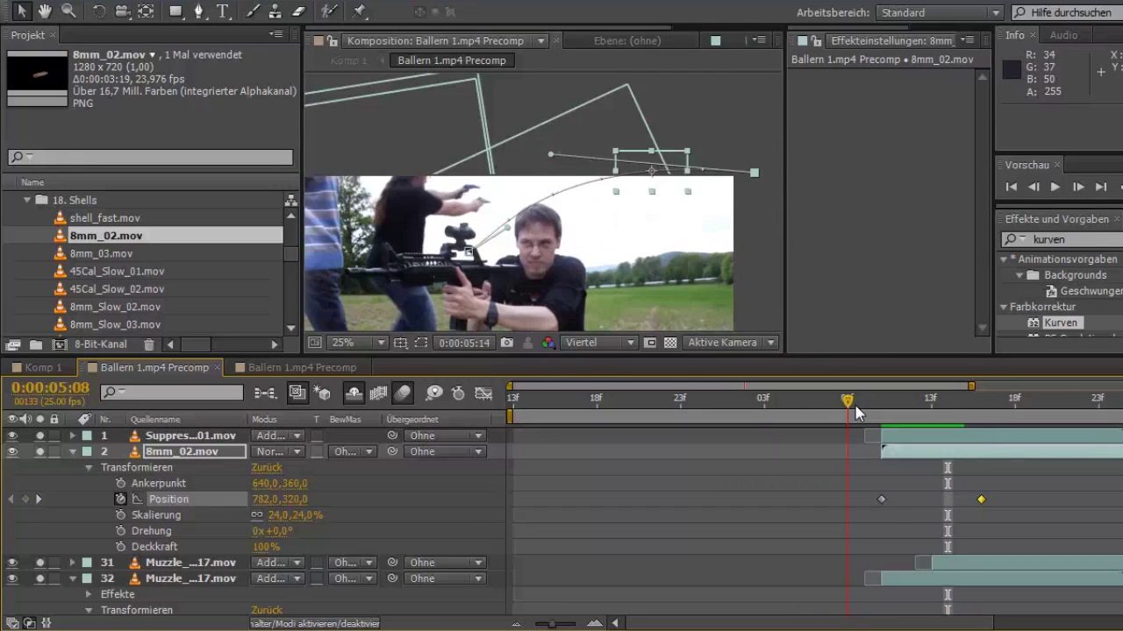
pyautogui.press('space')
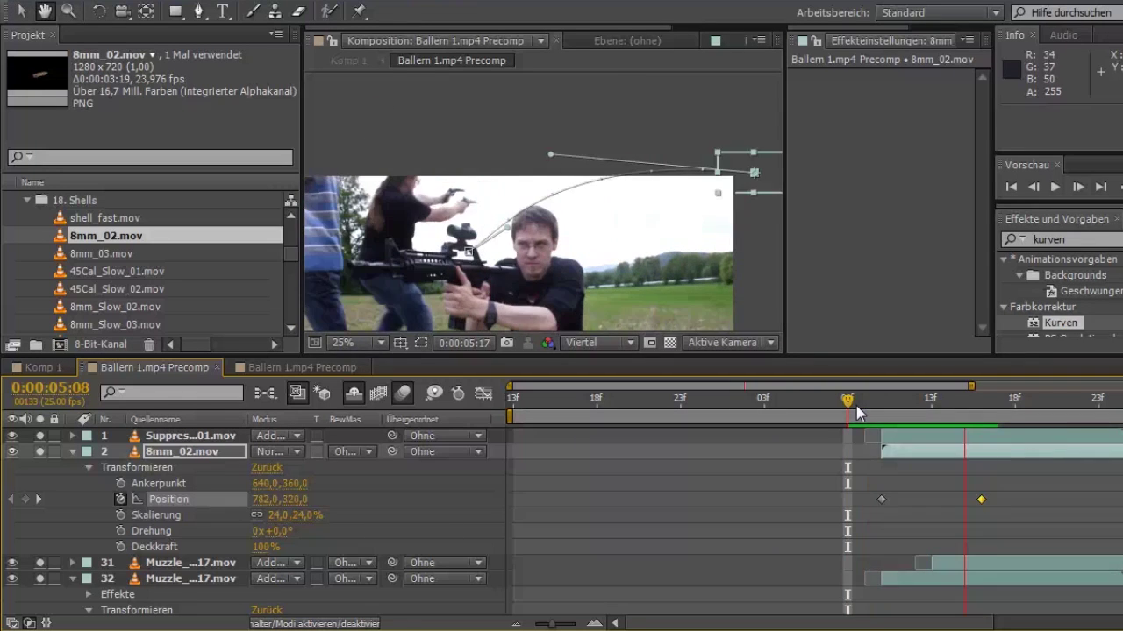
pyautogui.click(719, 474)
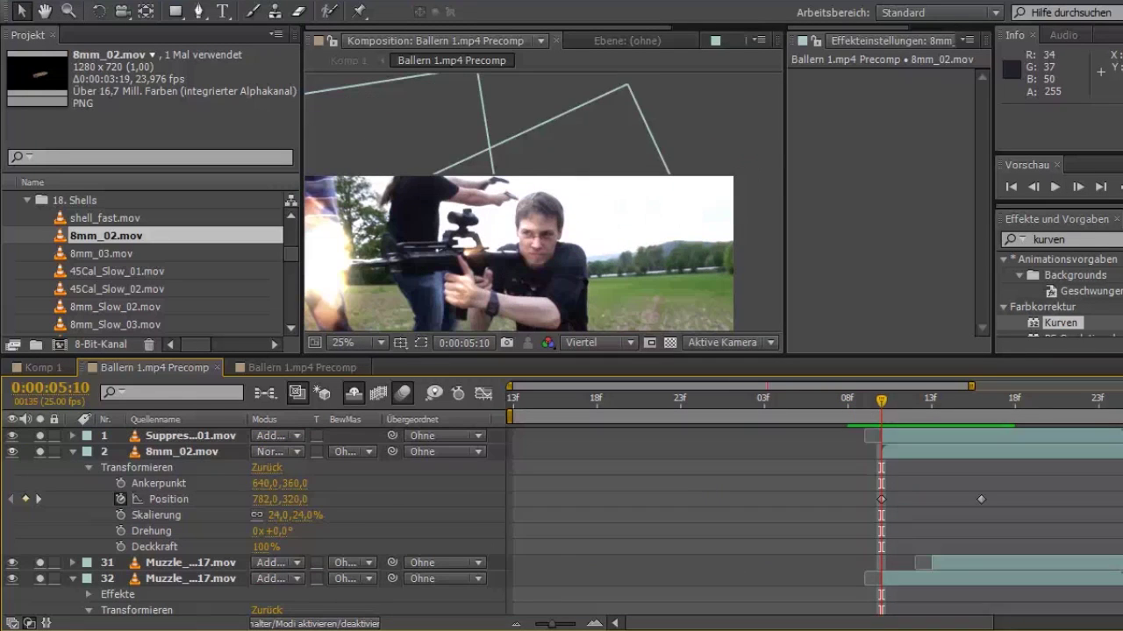
# Step: Zoom the timeline out, scrub the shell's flight, and recentre the composition view on the shooter
pyautogui.moveTo(546, 625); pyautogui.dragTo(535, 627)
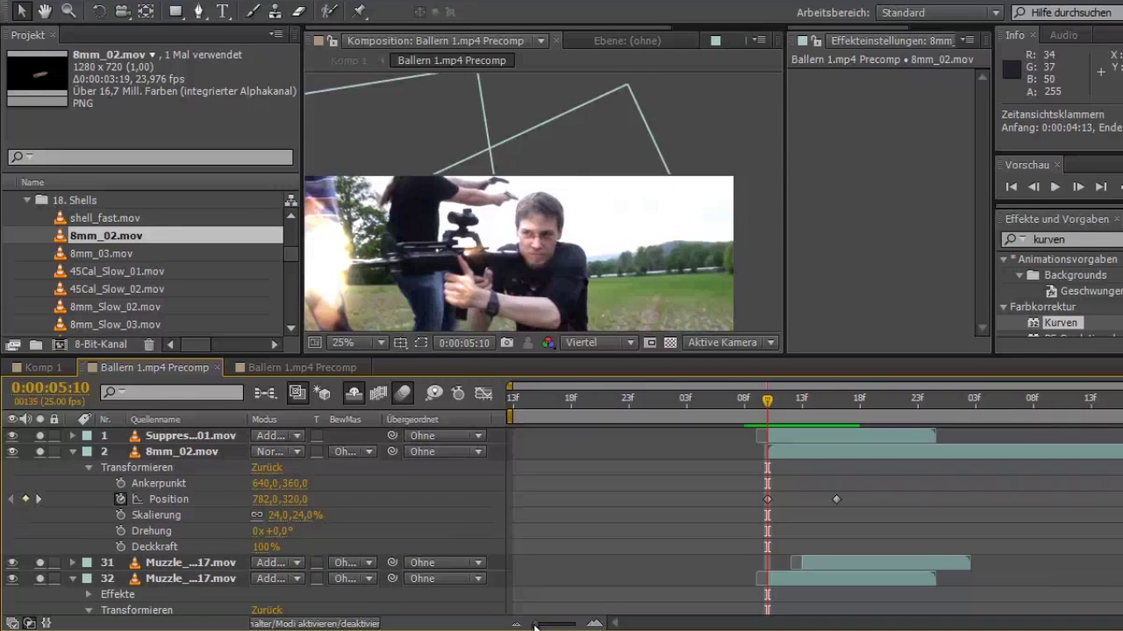
pyautogui.click(768, 416)
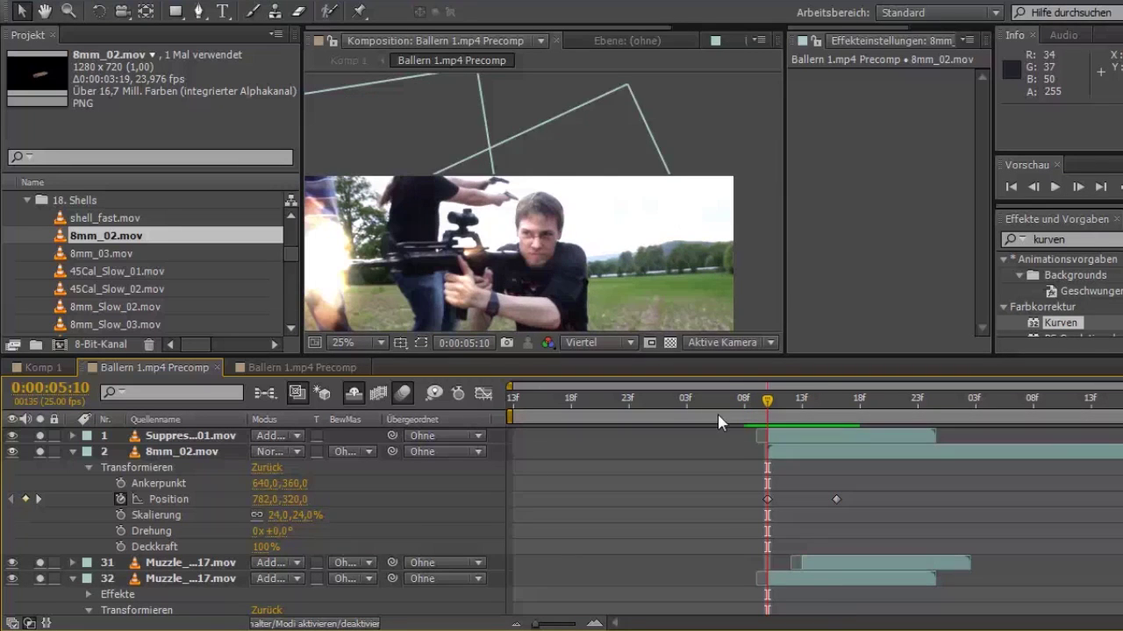
pyautogui.scroll(-1, 481, 255)
pyautogui.press('h')
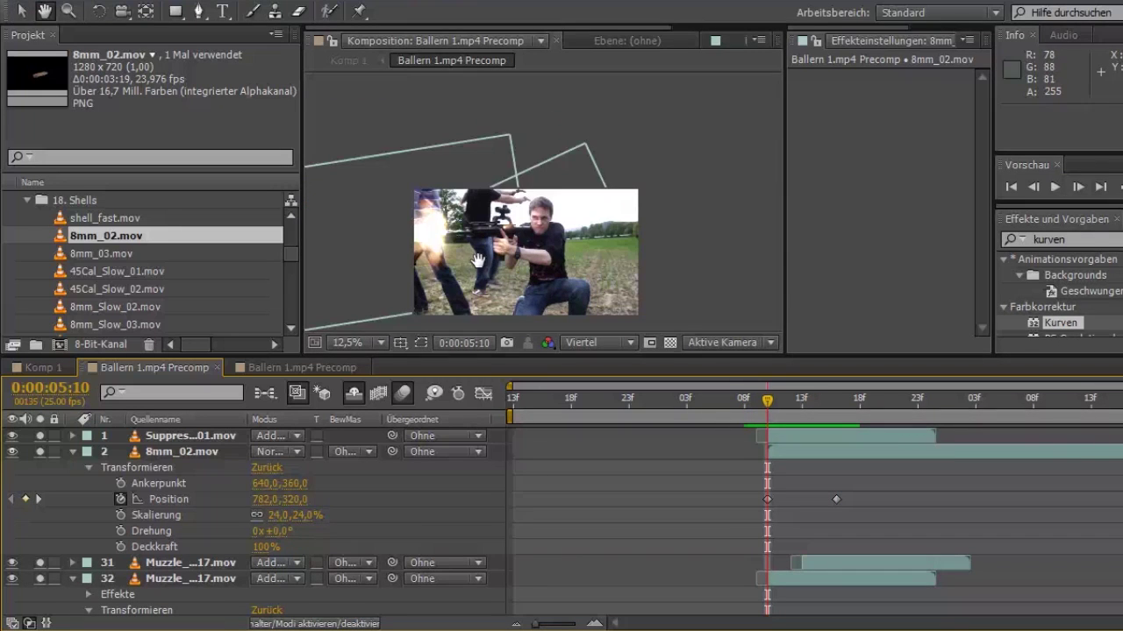
pyautogui.scroll(2, 500, 250)
pyautogui.moveTo(509, 238); pyautogui.dragTo(513, 207)
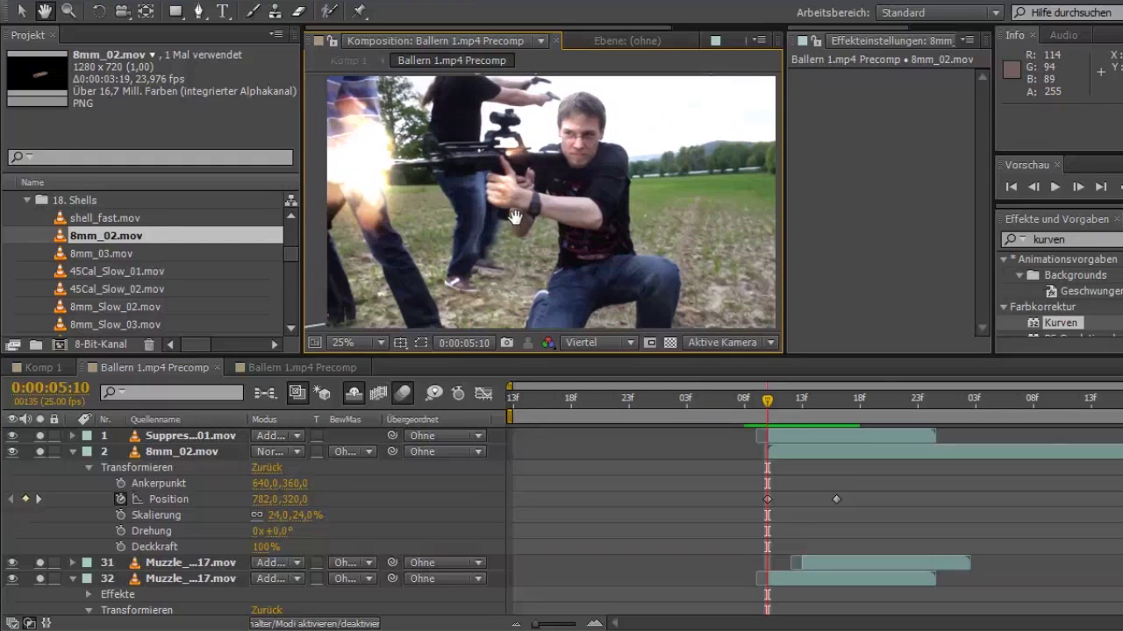
pyautogui.scroll(-1, 509, 243)
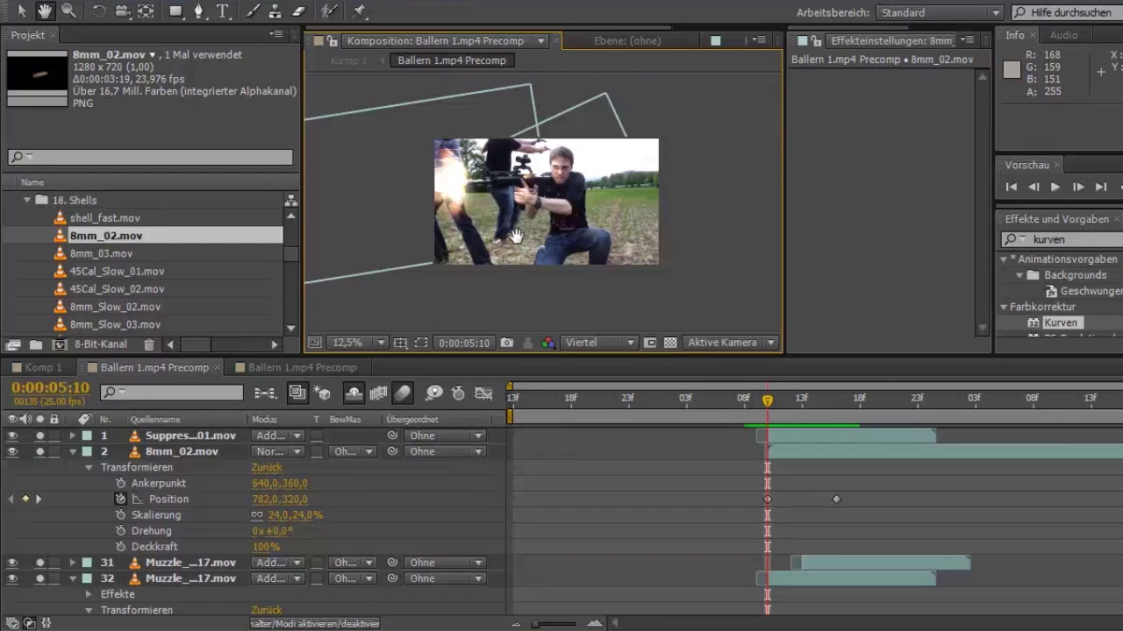
pyautogui.scroll(2, 510, 243)
pyautogui.moveTo(514, 243); pyautogui.dragTo(511, 235)
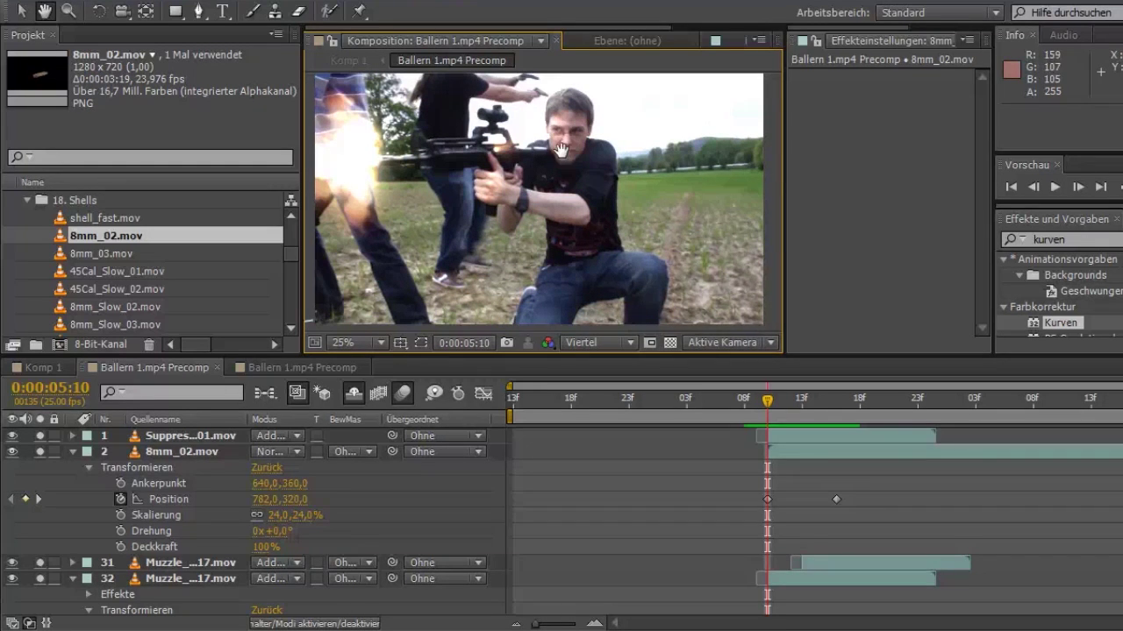
pyautogui.press('v')
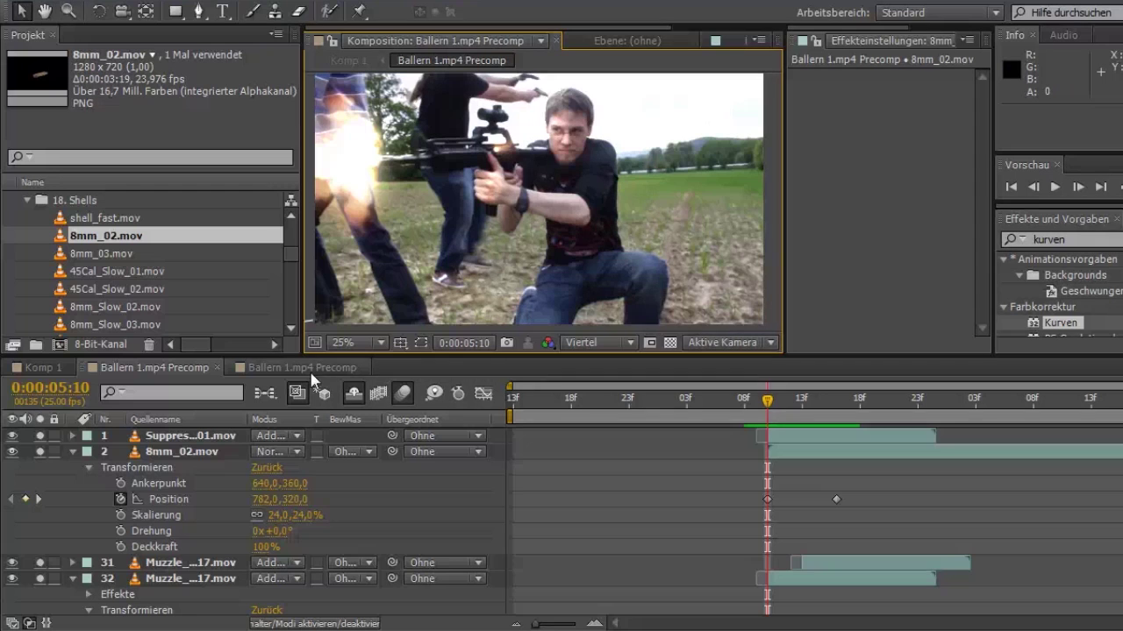
# Step: Switch to Chrome and open the Video Copilot Tutorials page
pyautogui.hotkey('alt', 'Tab')
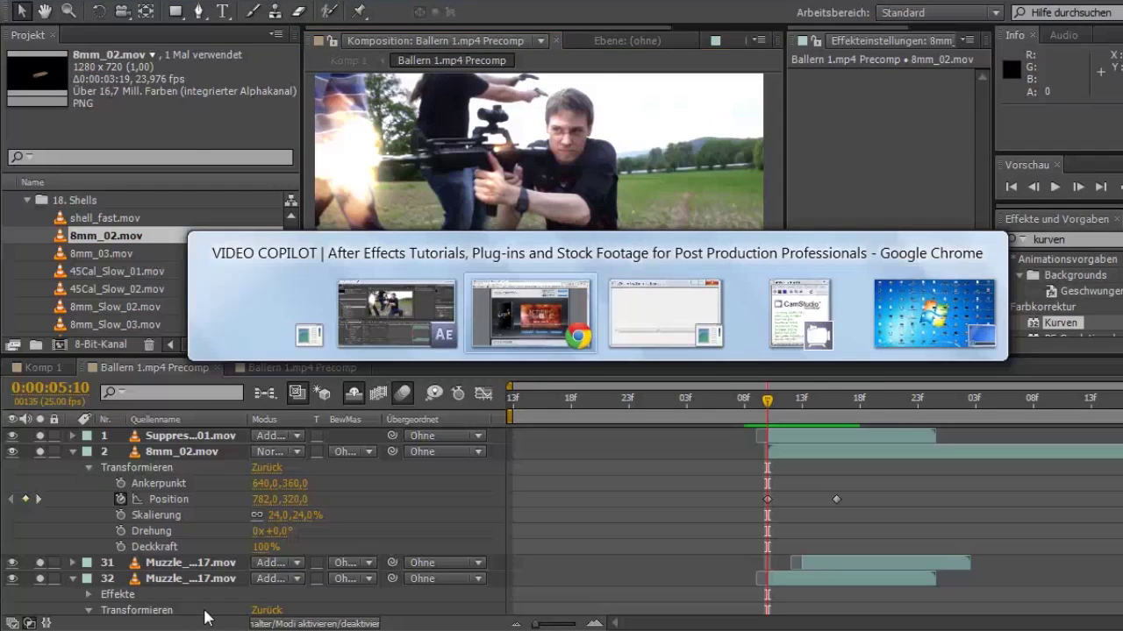
pyautogui.scroll(1, 556, 458)
pyautogui.scroll(-1, 555, 455)
pyautogui.scroll(2, 555, 455)
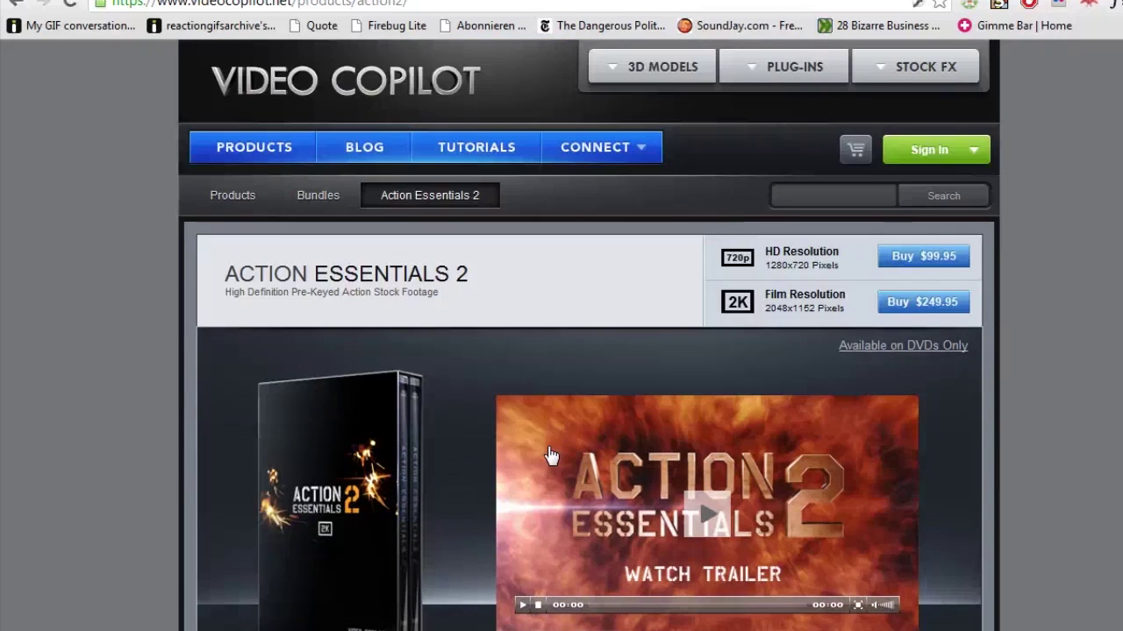
pyautogui.scroll(-1, 532, 466)
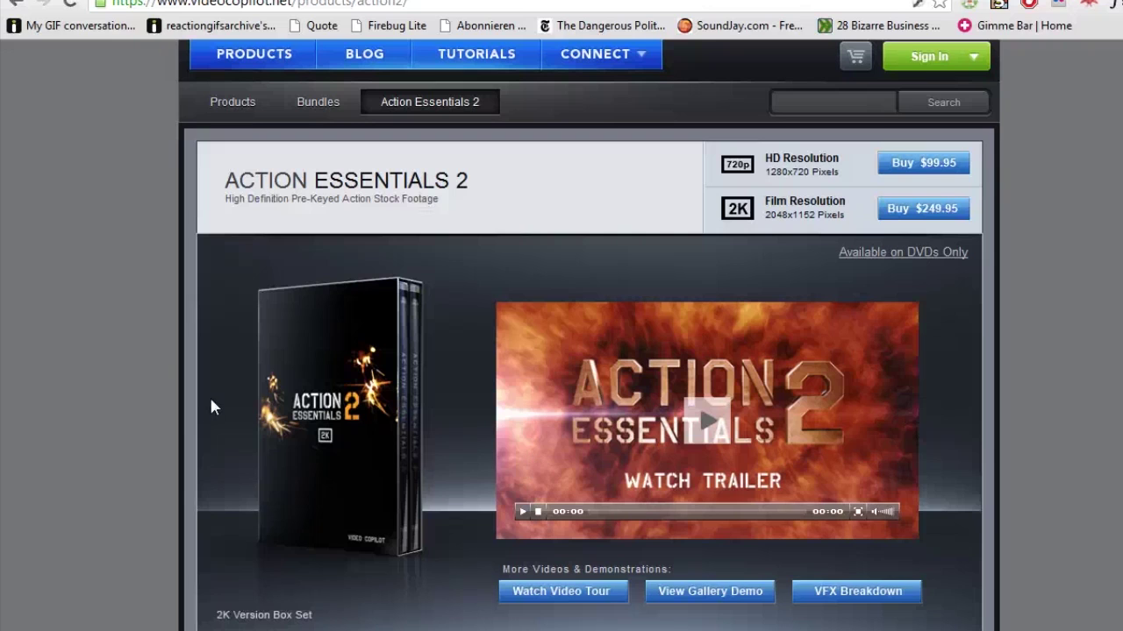
pyautogui.click(16, 1)
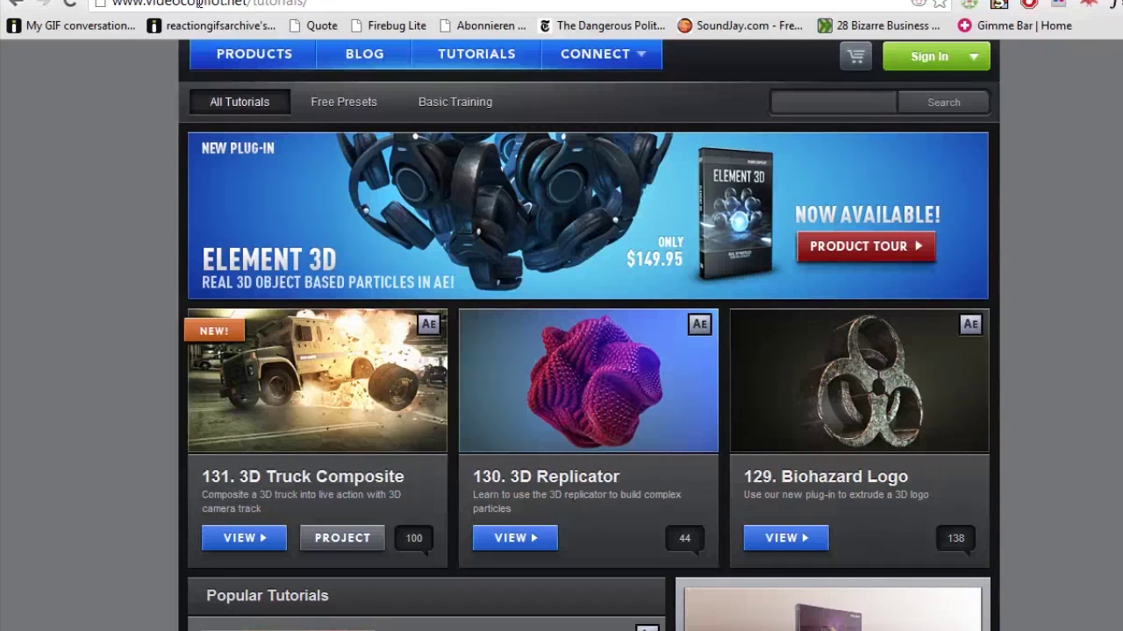
# Step: Browse the Basic Training tutorial list, then return to the Tutorials page
pyautogui.scroll(2, 431, 131)
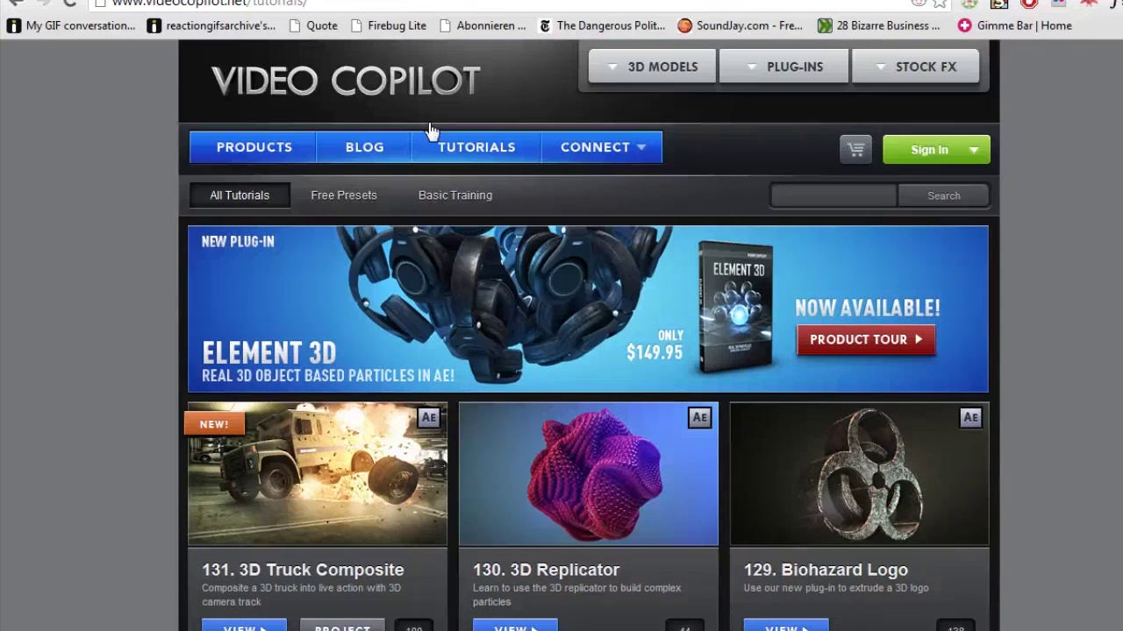
pyautogui.click(447, 194)
pyautogui.scroll(-5, 403, 250)
pyautogui.scroll(5, 406, 254)
pyautogui.scroll(-6, 526, 280)
pyautogui.scroll(-7, 614, 299)
pyautogui.scroll(-8, 700, 313)
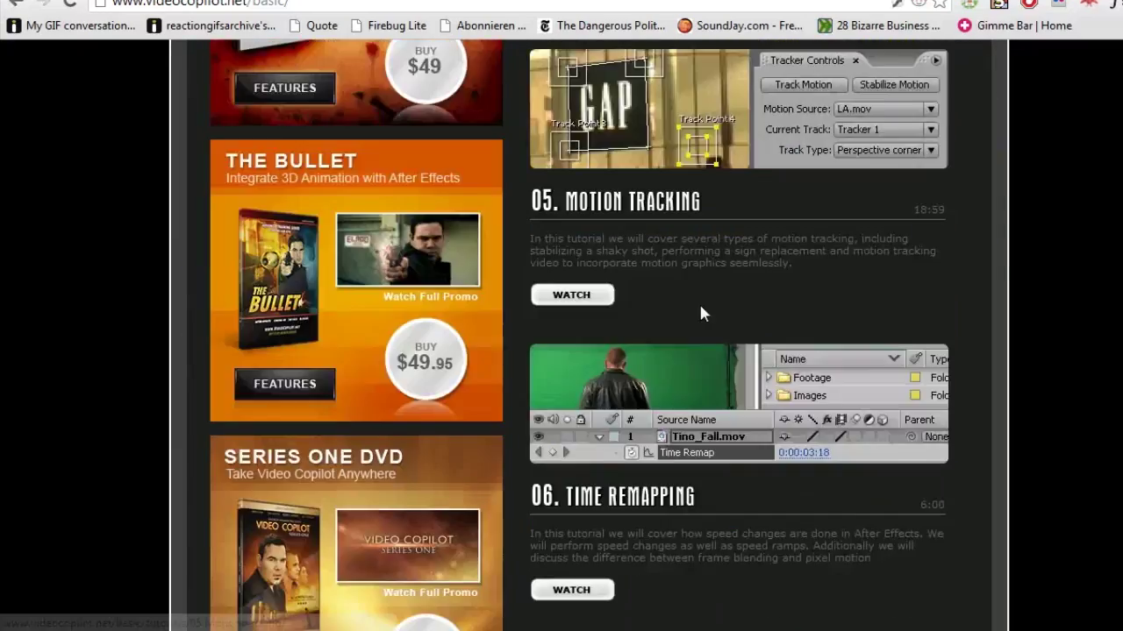
pyautogui.scroll(12, 700, 313)
pyautogui.click(26, 6)
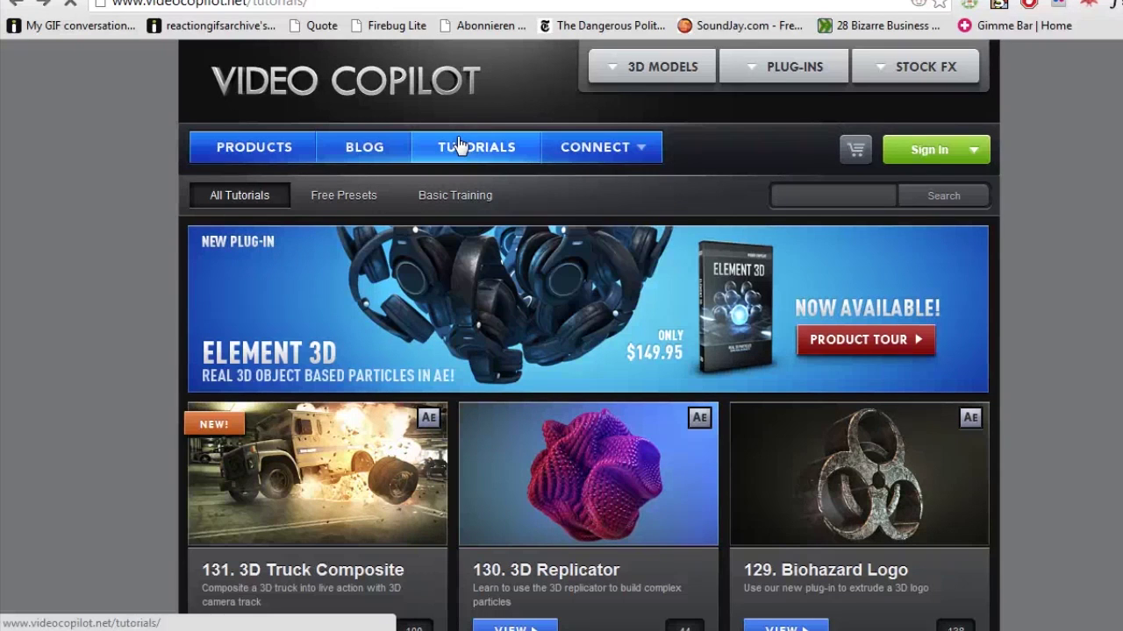
pyautogui.click(450, 149)
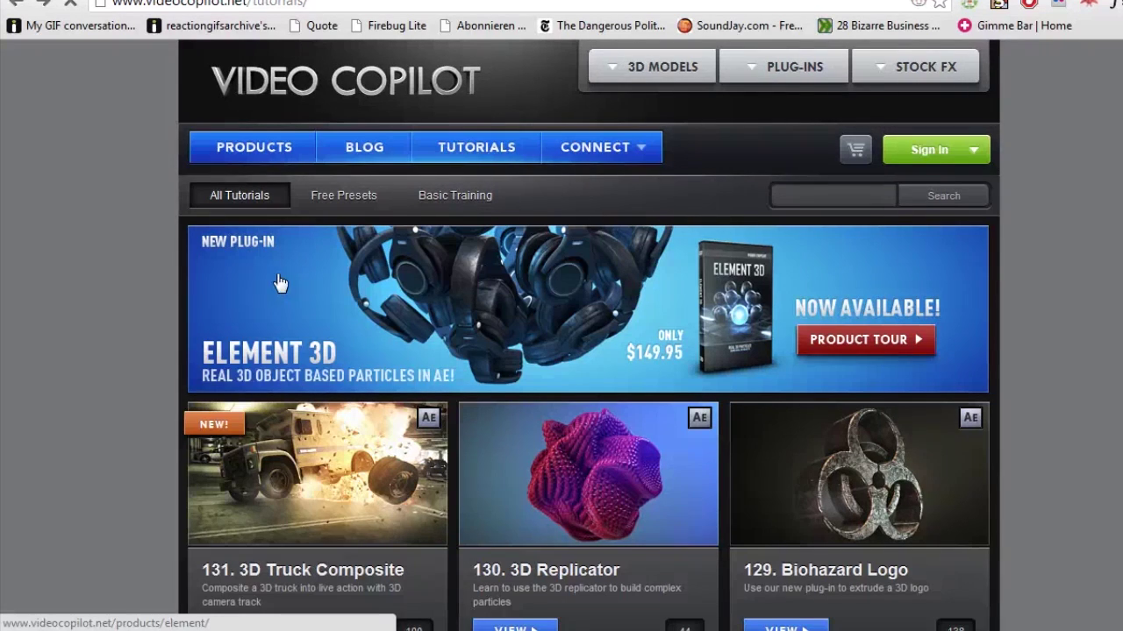
# Step: Scroll down to the Action Essentials 2 Product Features and back up to the pricing
pyautogui.scroll(-2, 288, 296)
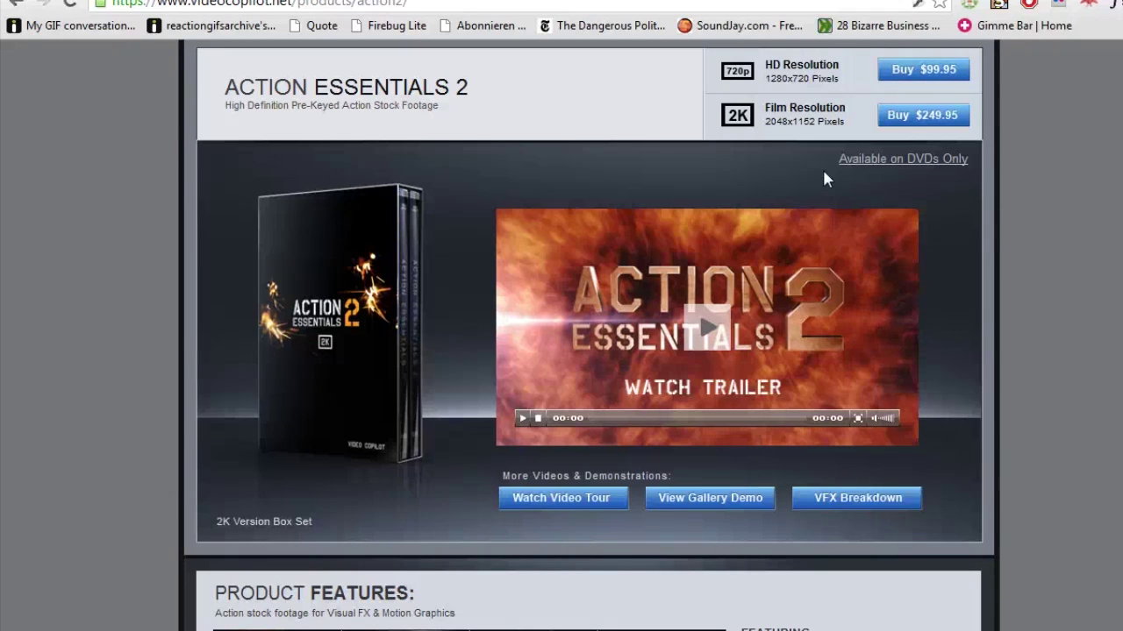
pyautogui.scroll(-4, 676, 393)
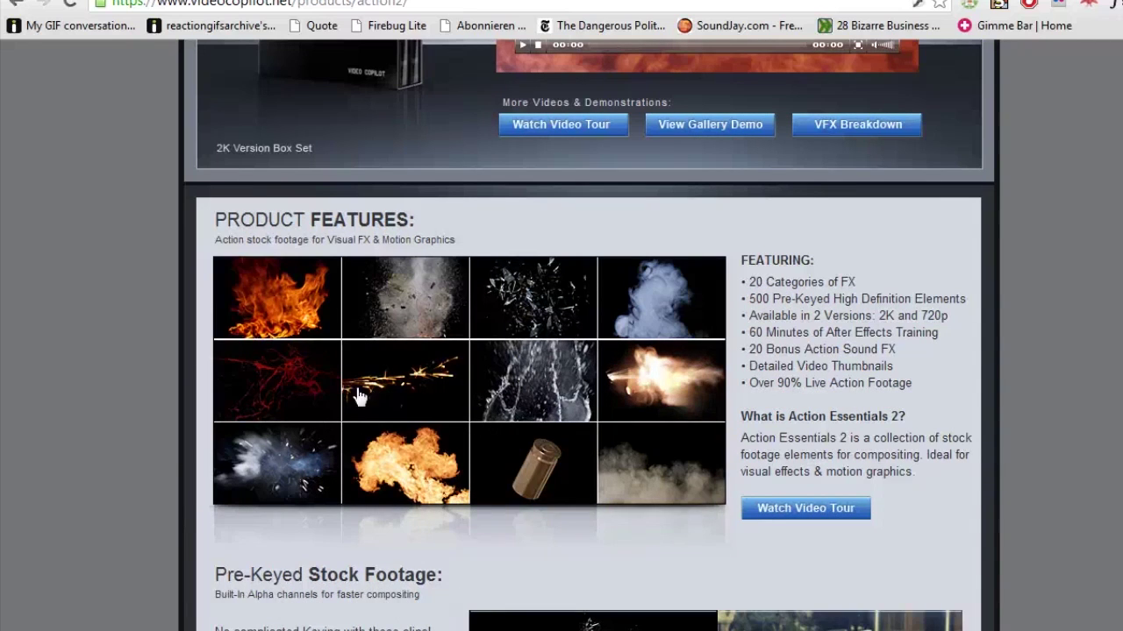
pyautogui.scroll(4, 469, 309)
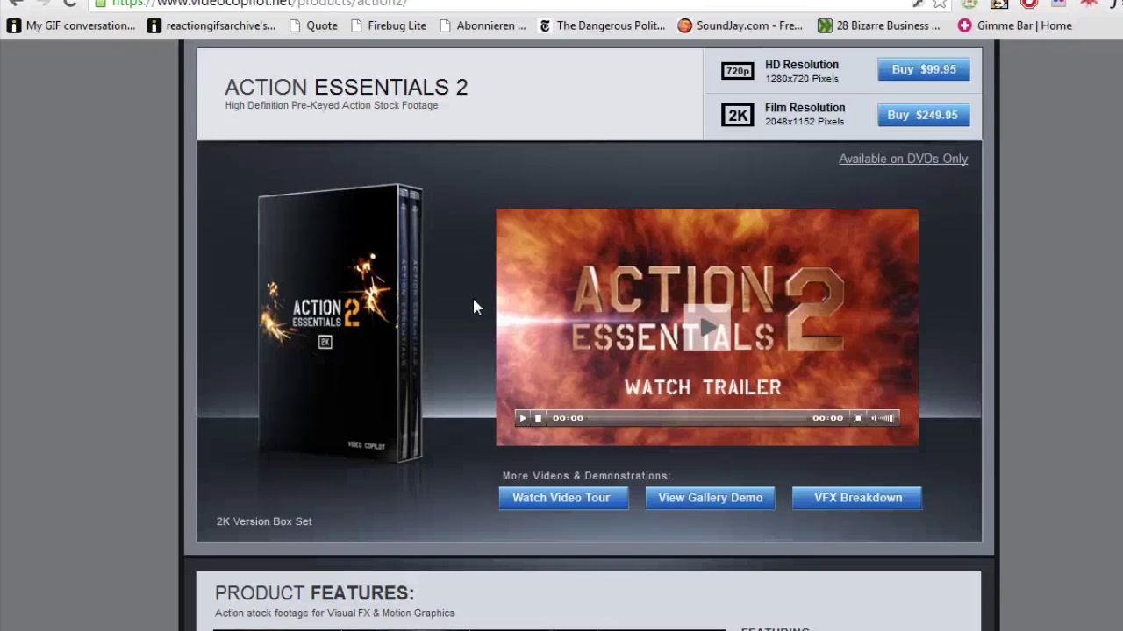
pyautogui.hotkey('alt', 'Tab')
pyautogui.hotkey('alt', 'Tab')
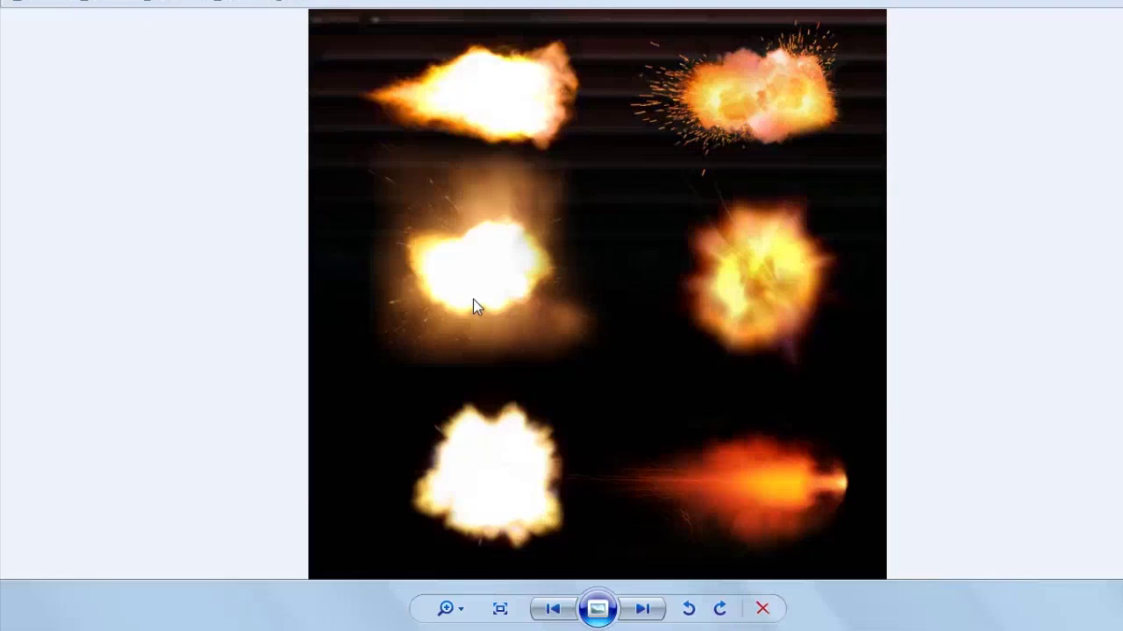
pyautogui.moveTo(664, 316); pyautogui.dragTo(656, 348)
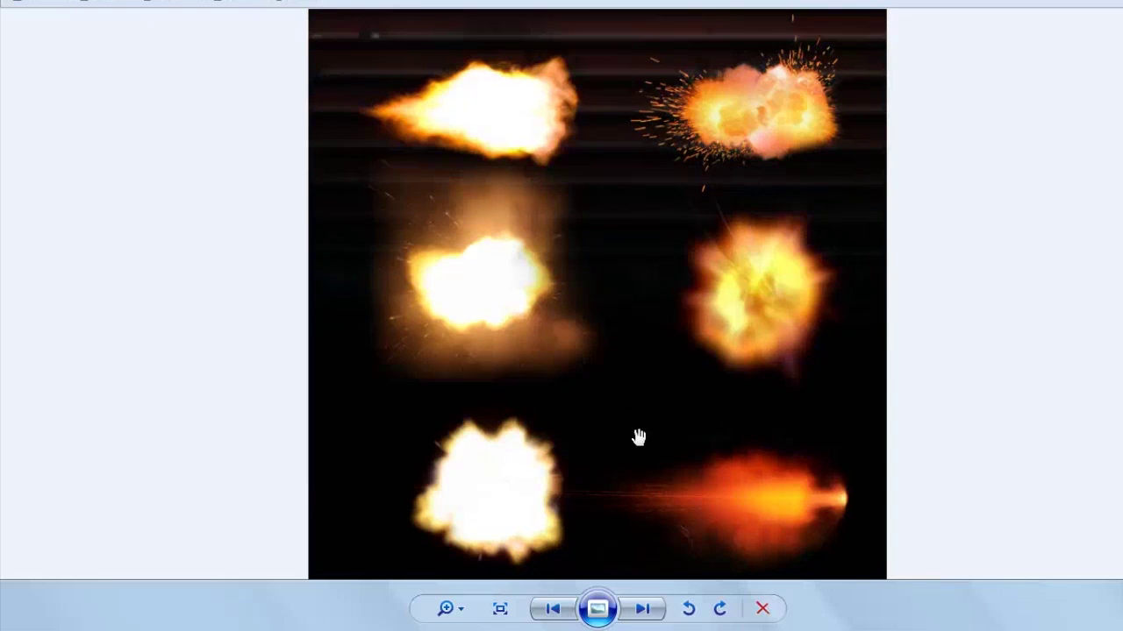
pyautogui.moveTo(639, 436); pyautogui.dragTo(626, 394)
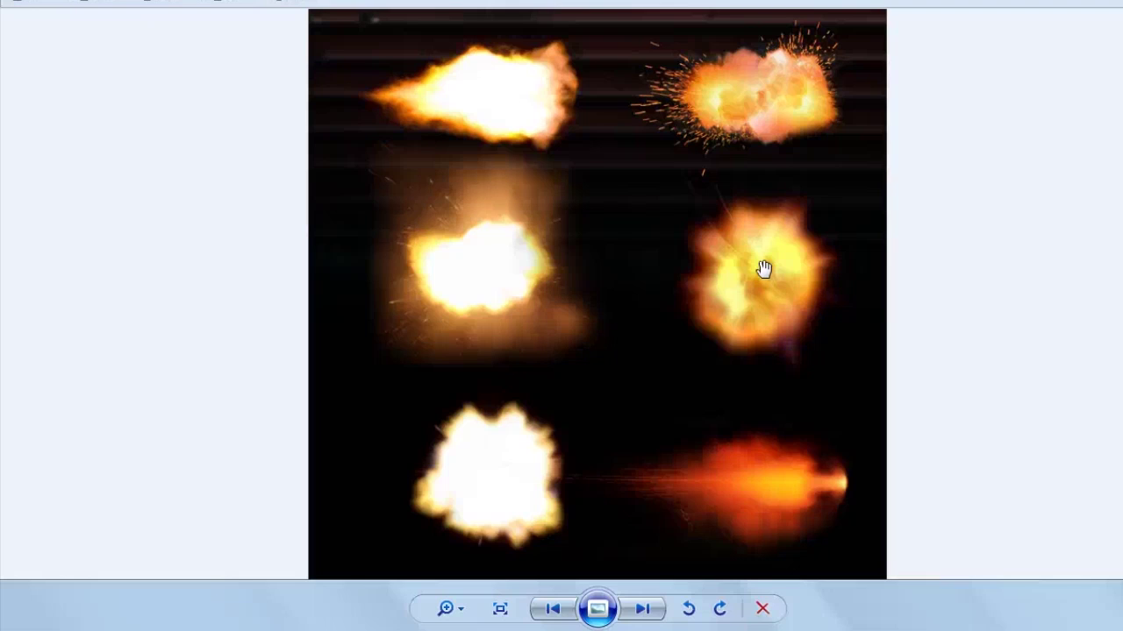
pyautogui.scroll(1, 783, 528)
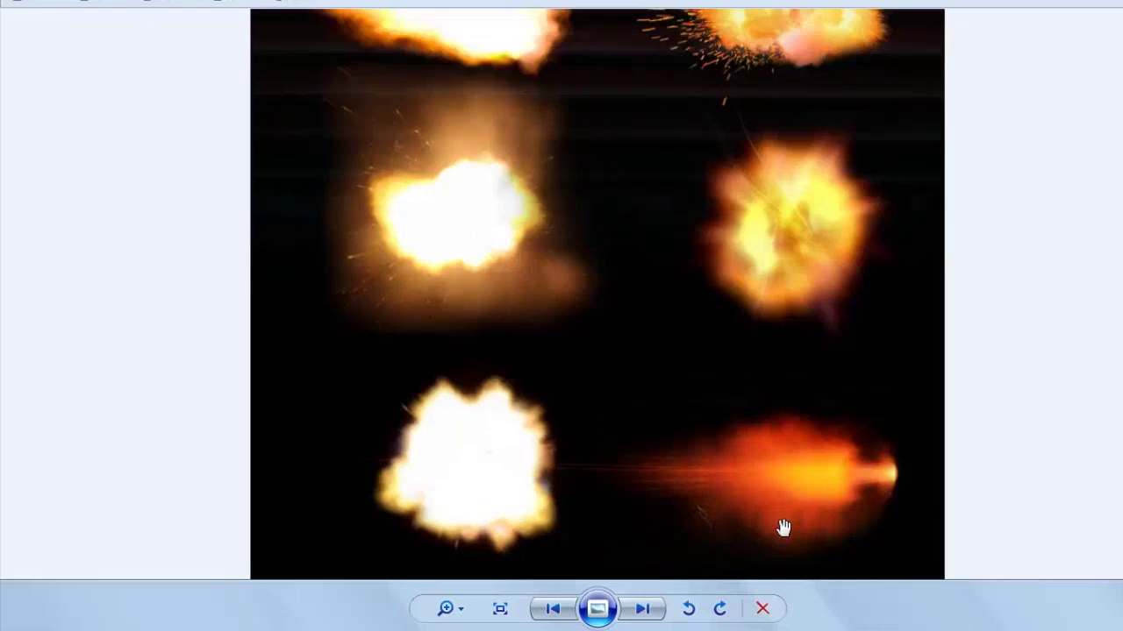
pyautogui.scroll(-1, 742, 463)
pyautogui.scroll(-1, 744, 507)
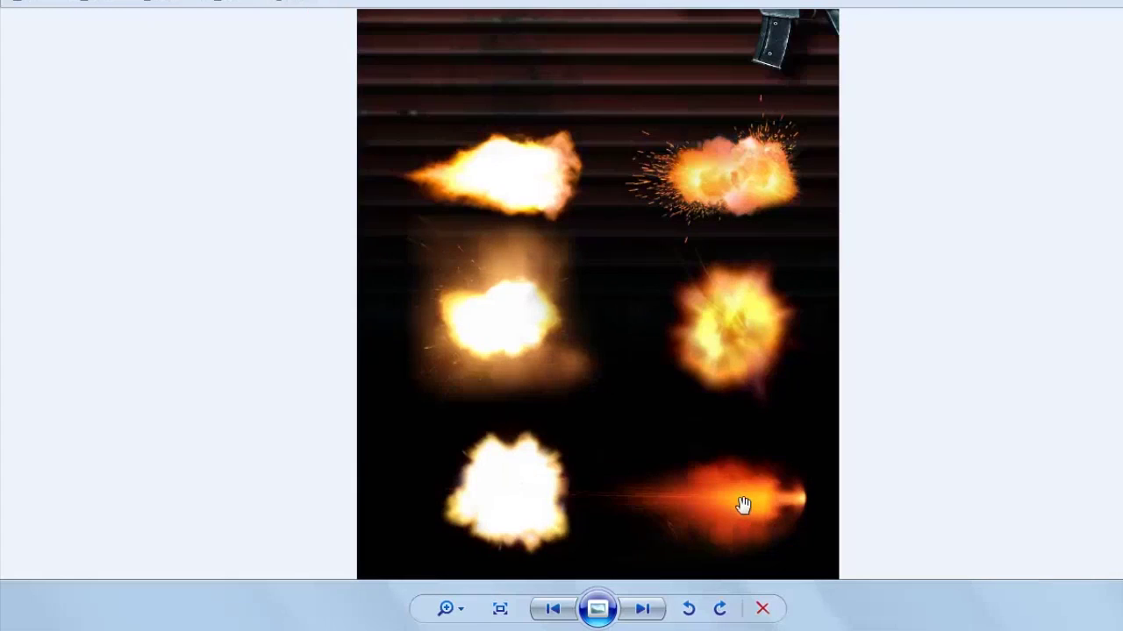
pyautogui.scroll(1, 640, 314)
pyautogui.scroll(3, 895, 455)
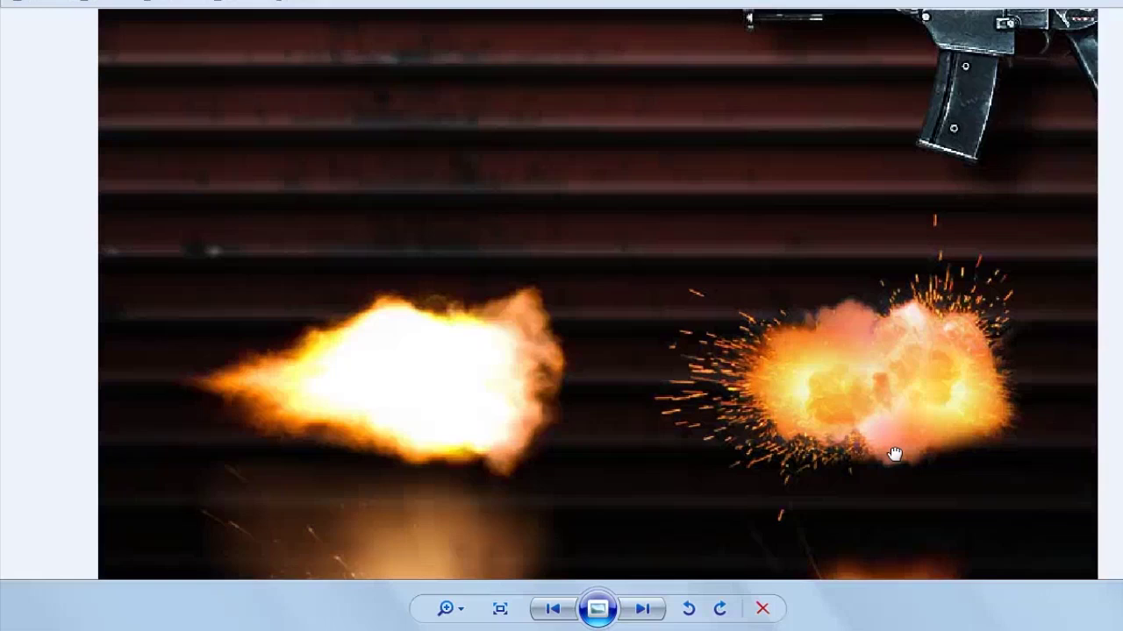
pyautogui.scroll(-1, 895, 455)
pyautogui.scroll(-1, 782, 334)
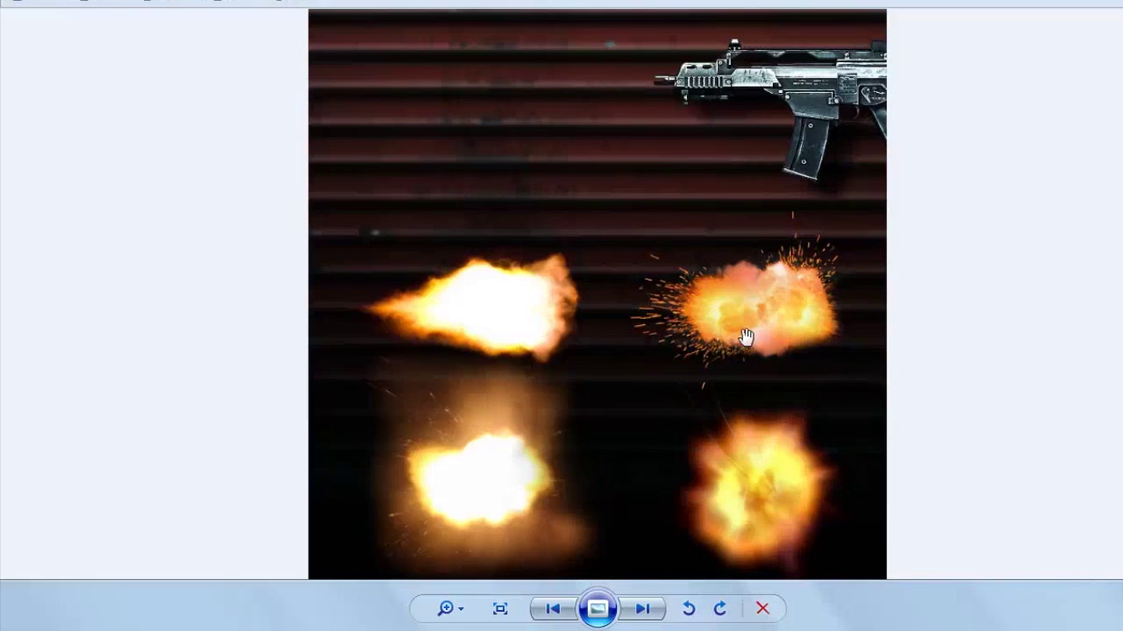
pyautogui.scroll(-2, 742, 331)
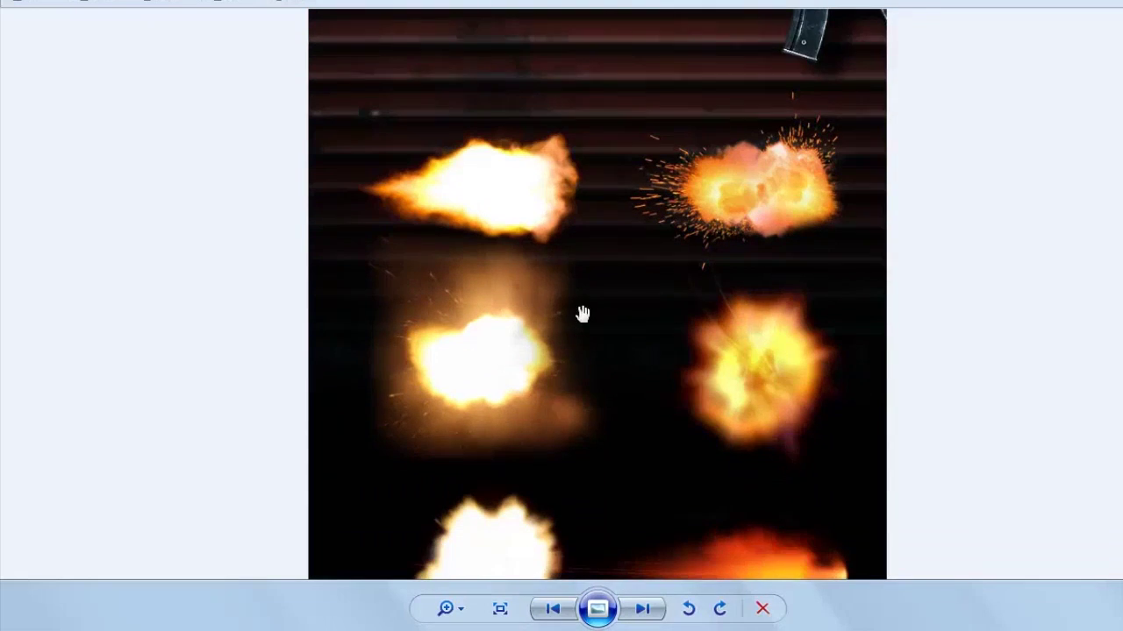
pyautogui.scroll(-2, 583, 313)
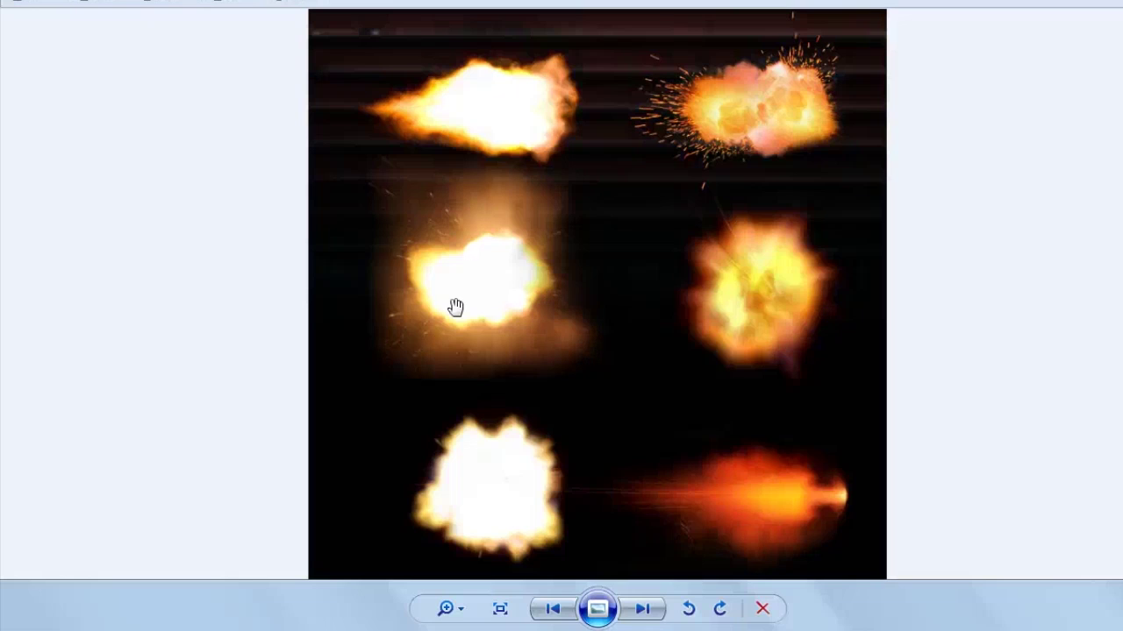
pyautogui.scroll(-1, 461, 226)
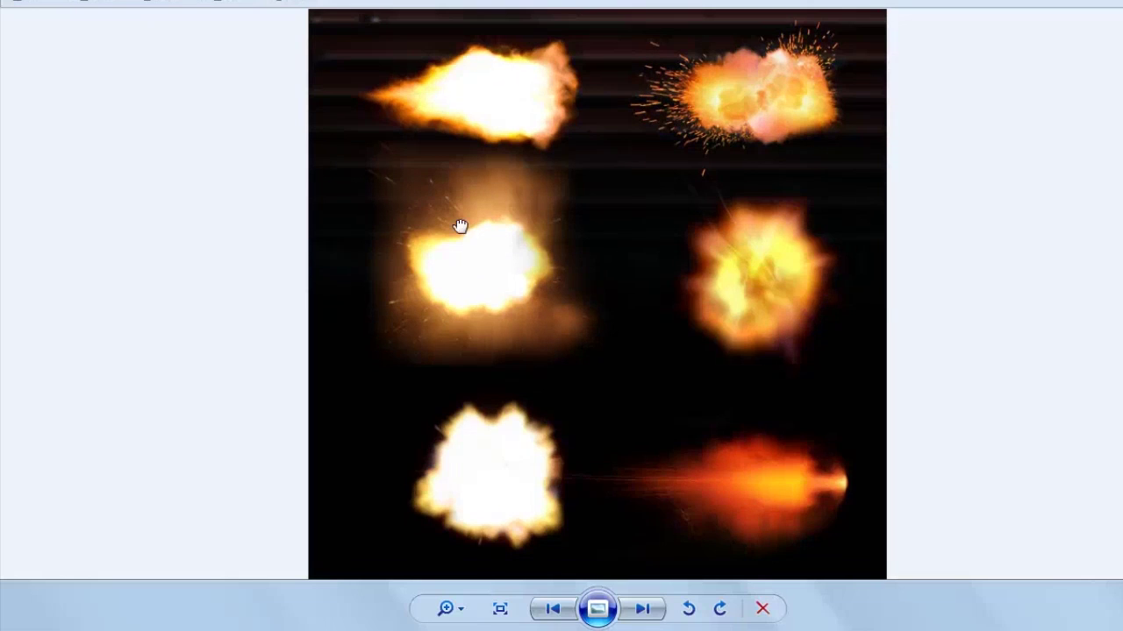
pyautogui.scroll(-1, 649, 382)
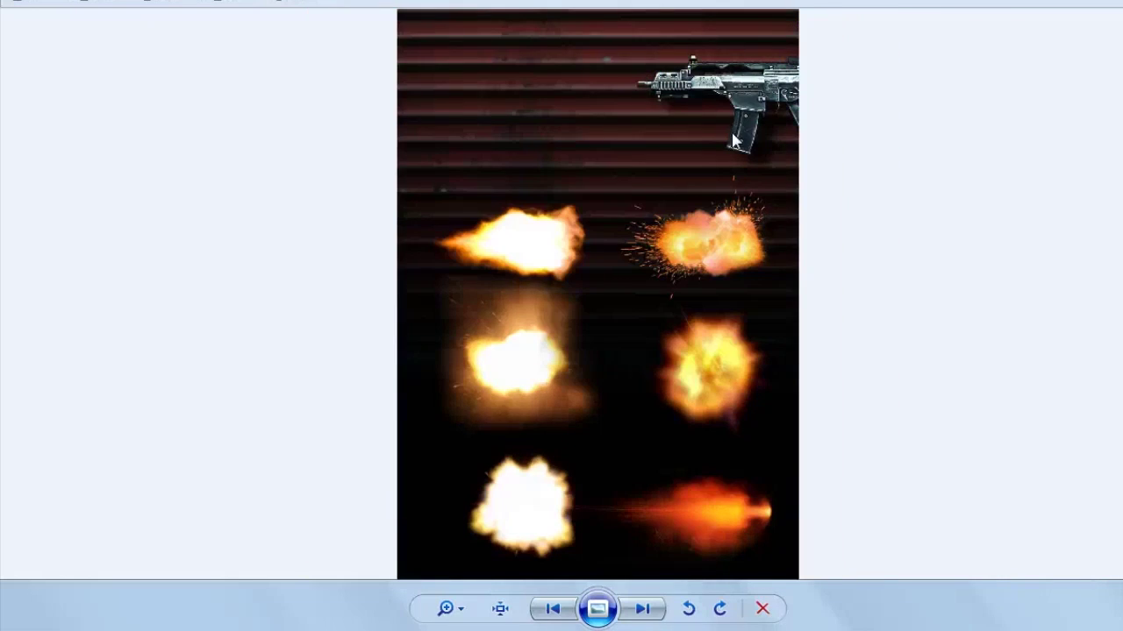
pyautogui.scroll(1, 571, 318)
pyautogui.scroll(-2, 802, 216)
pyautogui.scroll(-2, 636, 341)
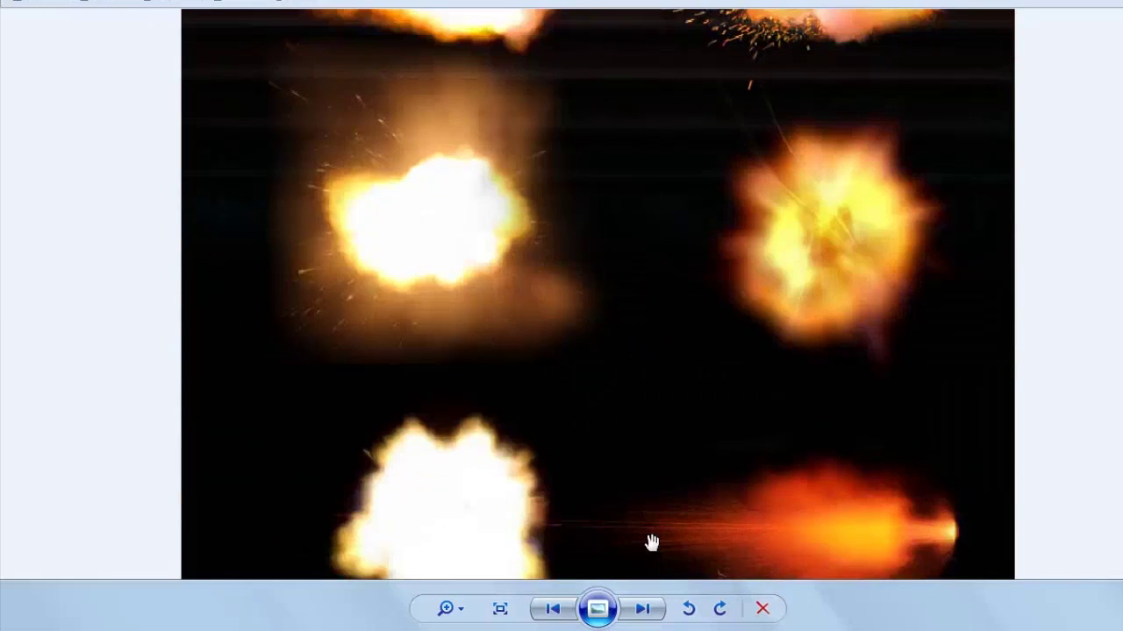
pyautogui.scroll(-2, 612, 245)
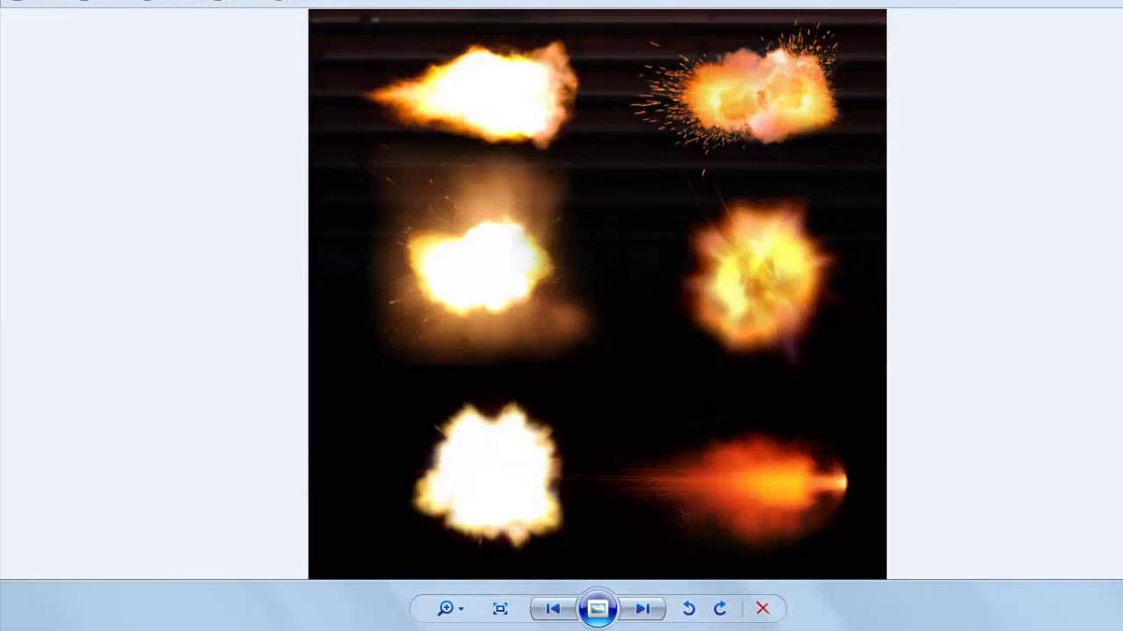